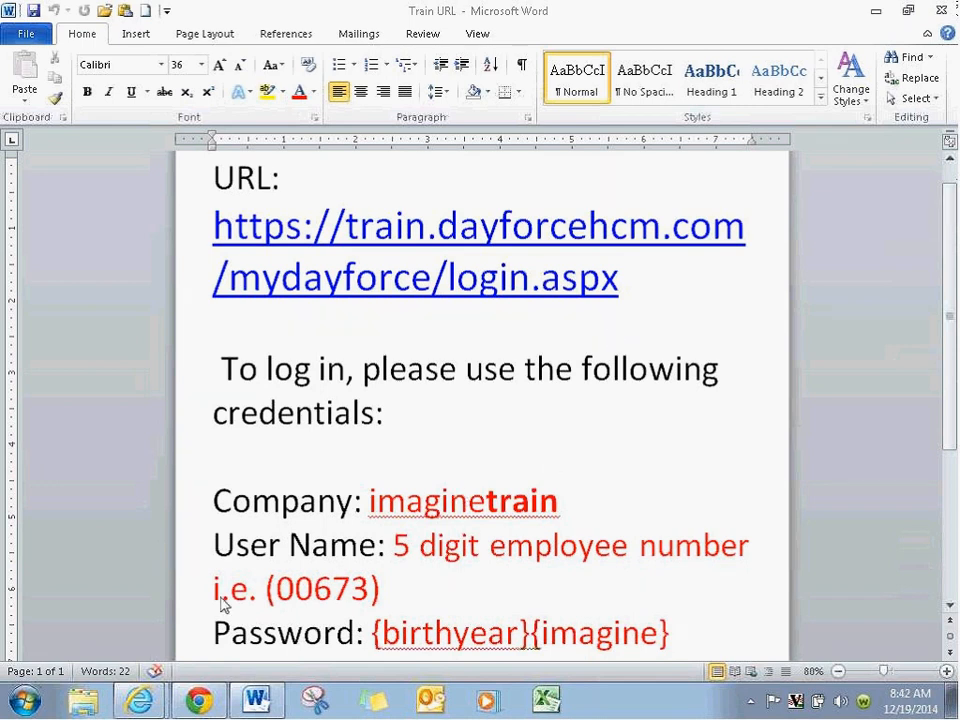
- Switch from Word to the Dayforce HCM login page in Chrome
left_click(199, 702)
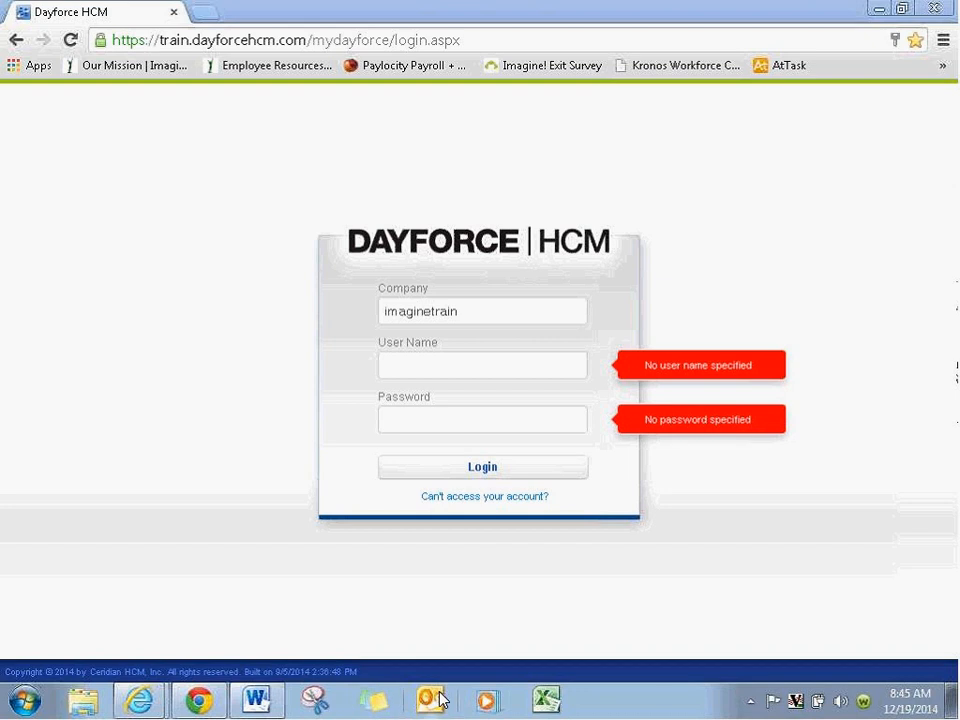
left_click(266, 703)
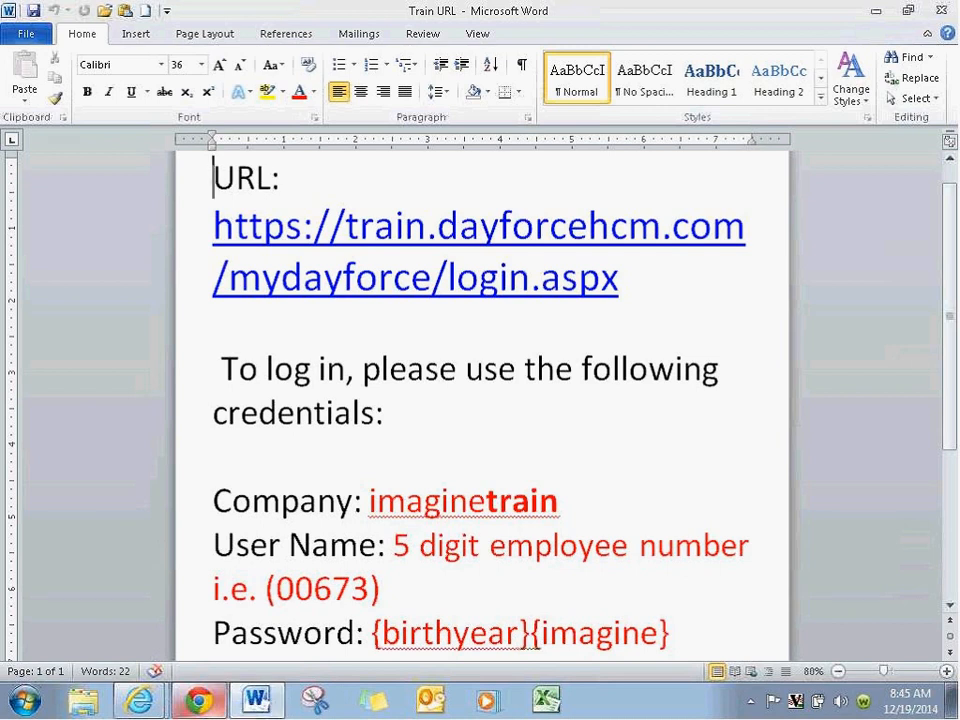
left_click(197, 703)
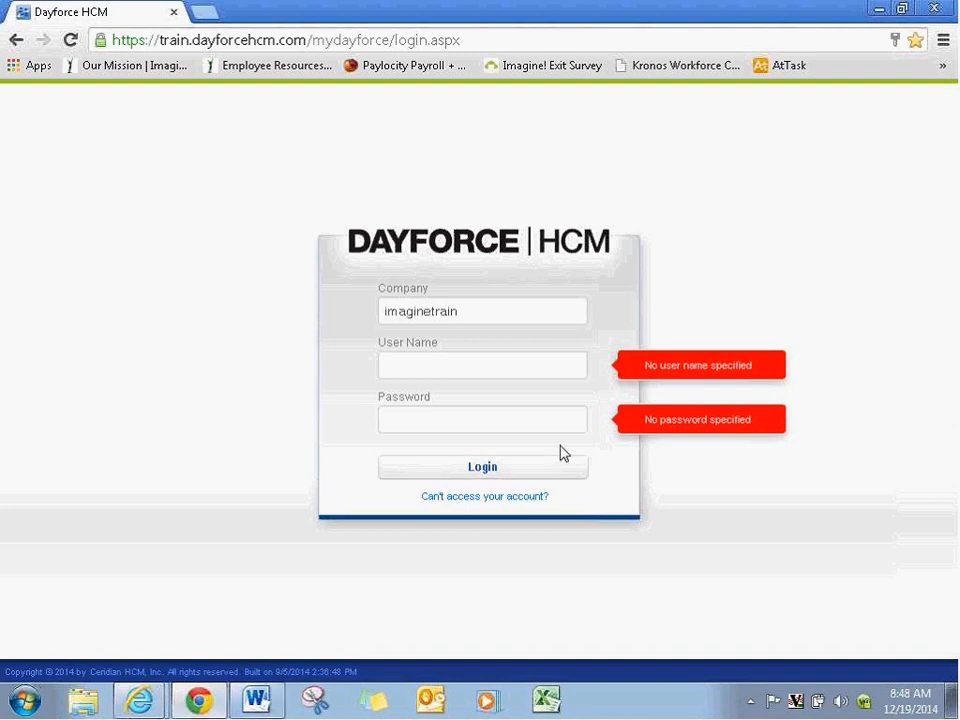
- Log in to the imaginetrain site with the employee's user name and password
left_click(403, 363)
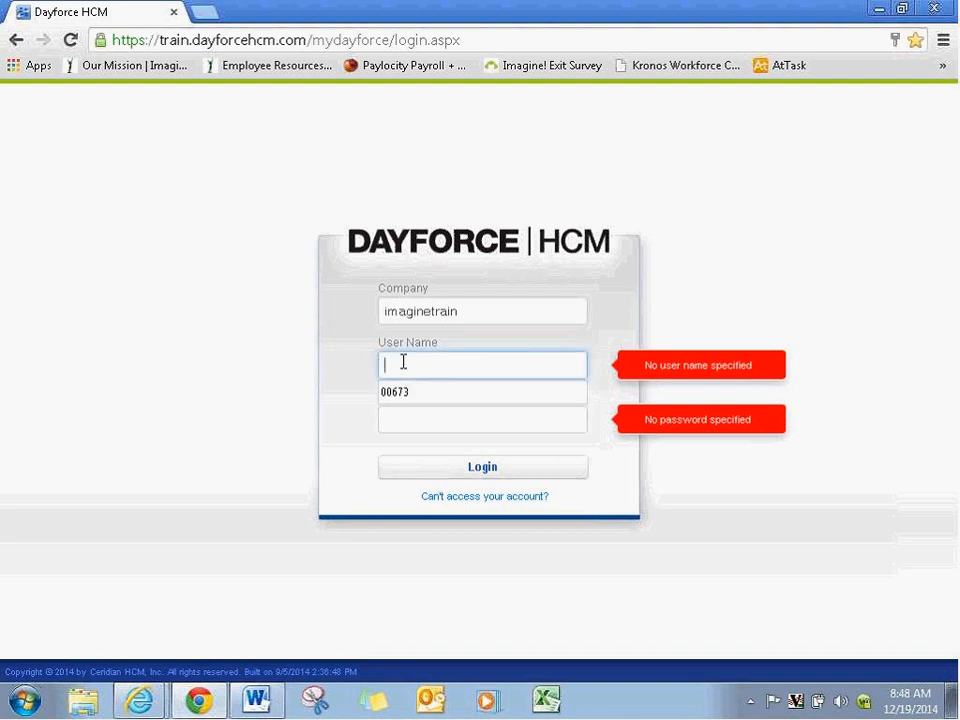
type("50005")
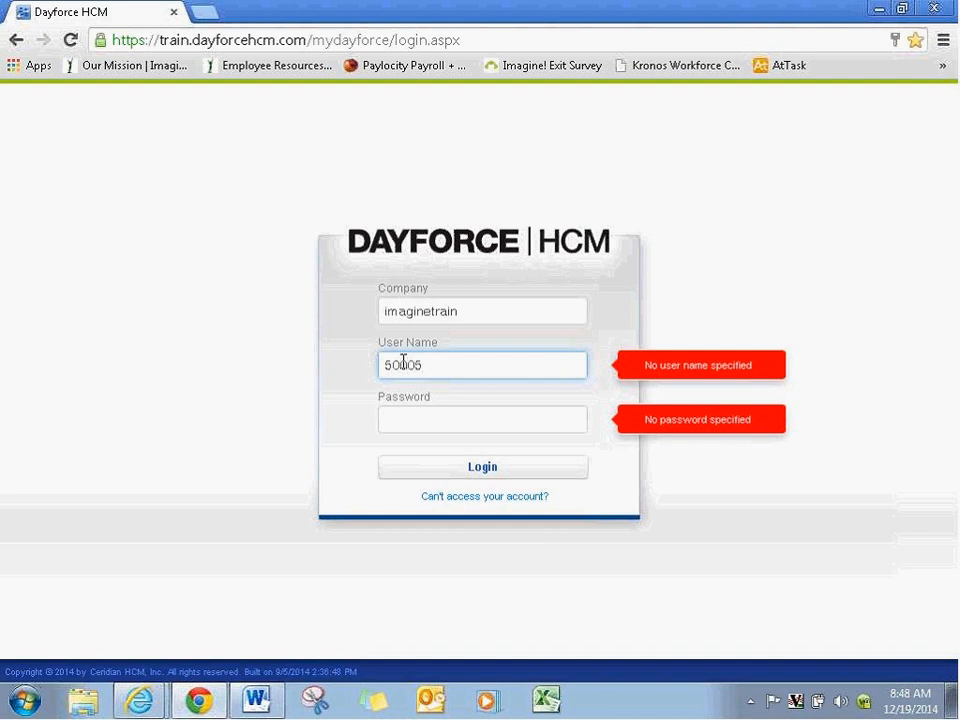
key("Tab")
type("••••••")
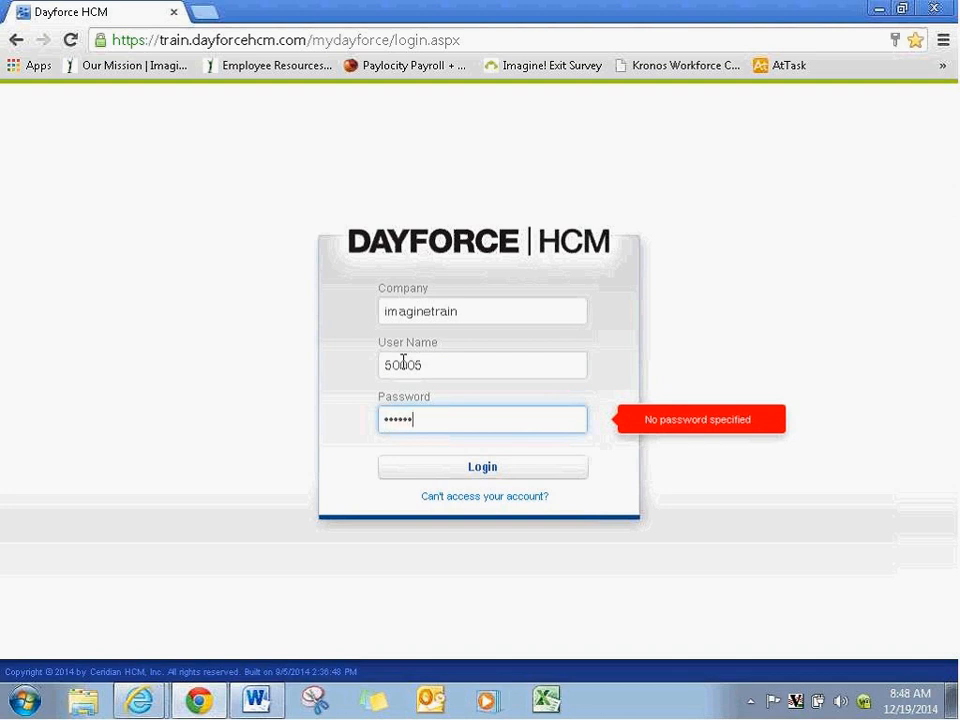
left_click(416, 476)
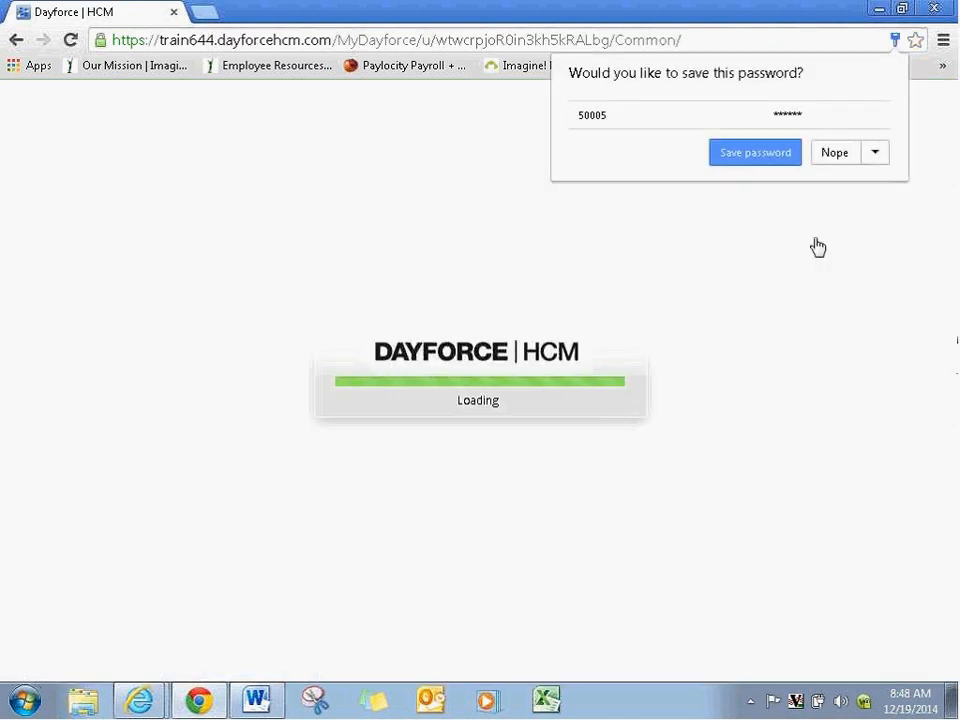
- Decline Chrome's offer to save the password
left_click(835, 153)
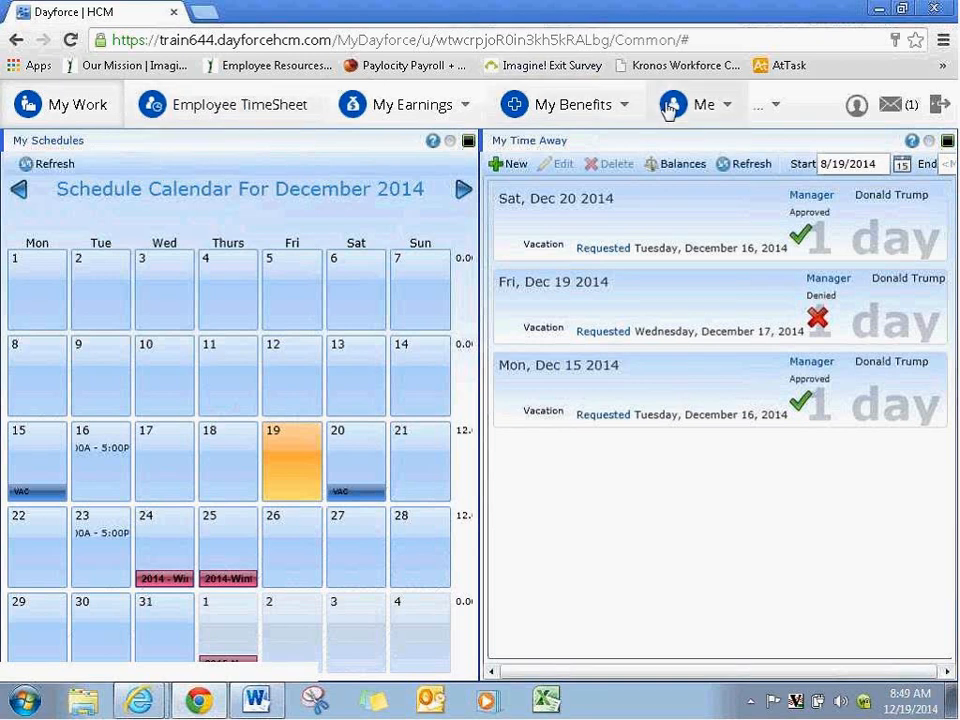
- Open Employee TimeSheet and step back two weeks to 12/1/2014–12/7/2014
left_click(192, 110)
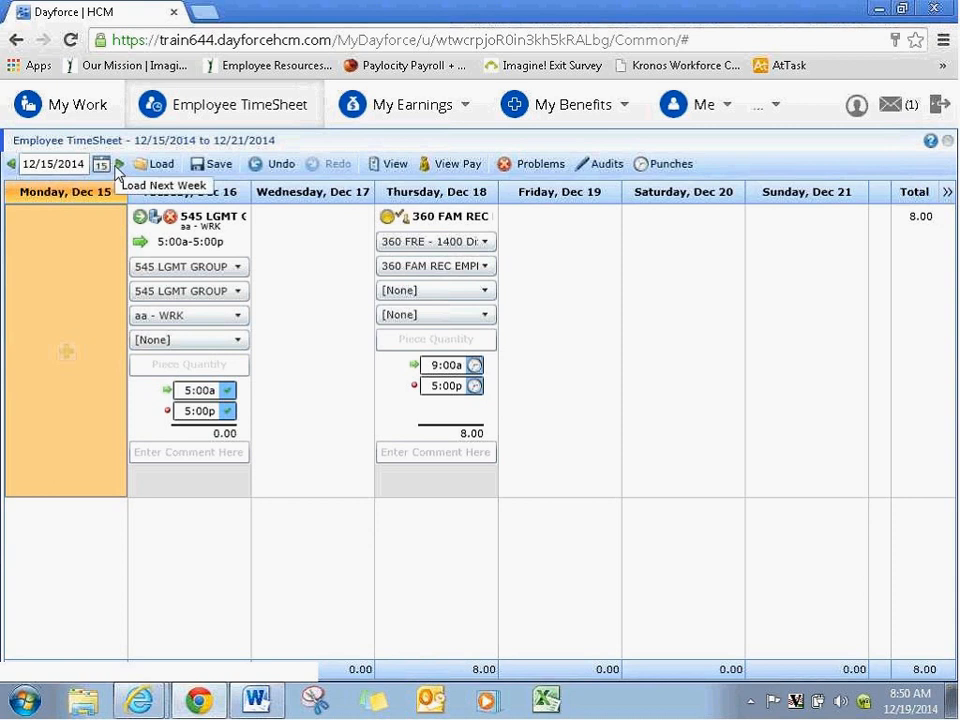
left_click(11, 165)
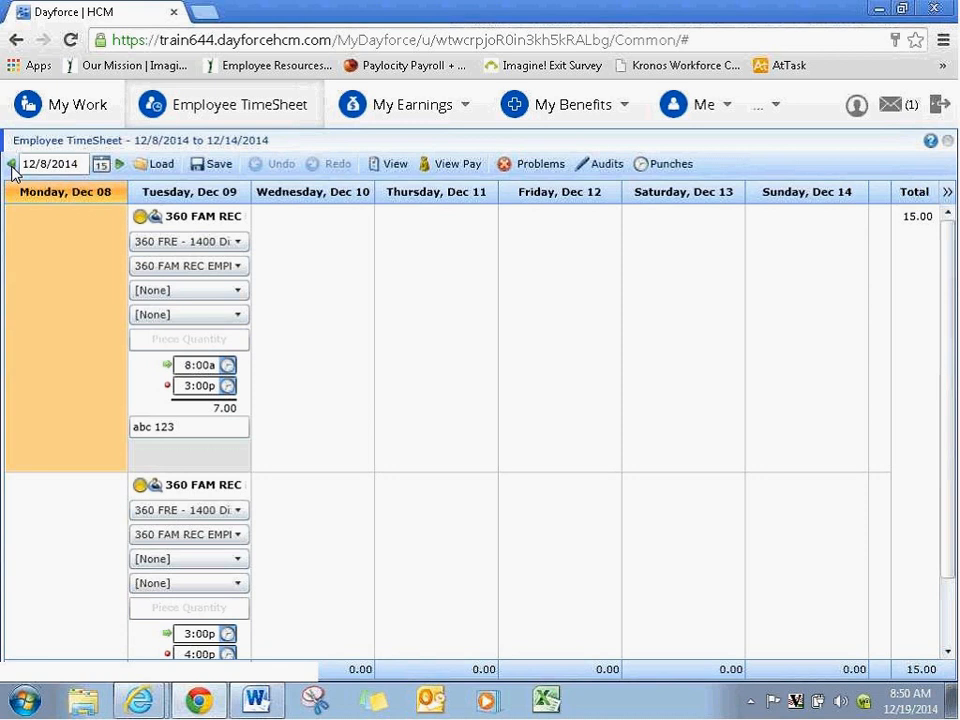
left_click(11, 166)
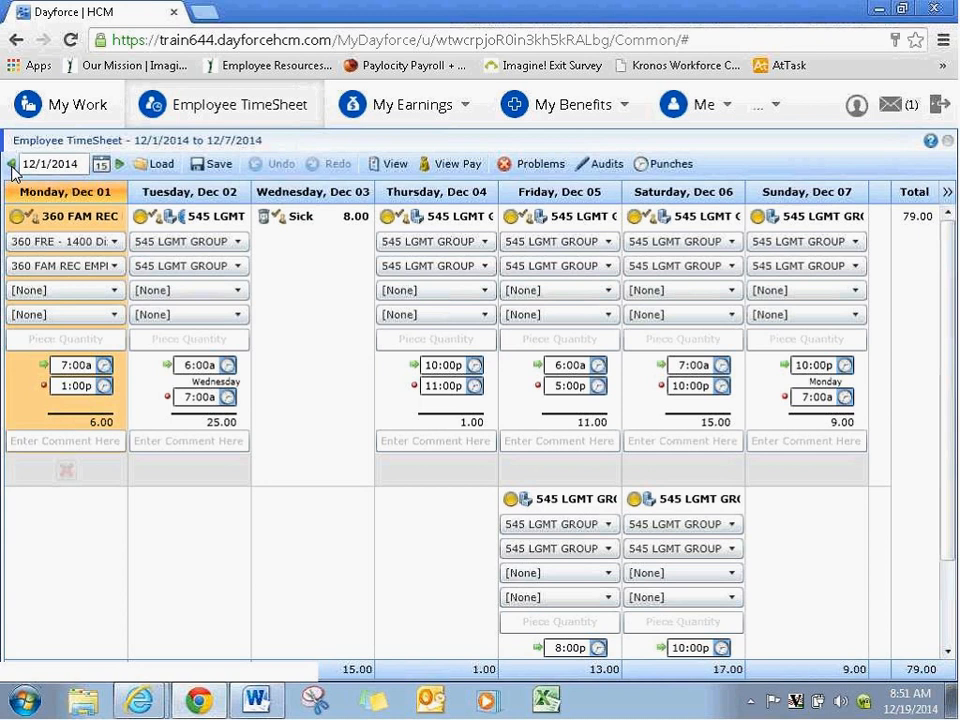
- Pick December 8, 2014 in the date calendar to show the Dec 8–14 week
left_click(101, 165)
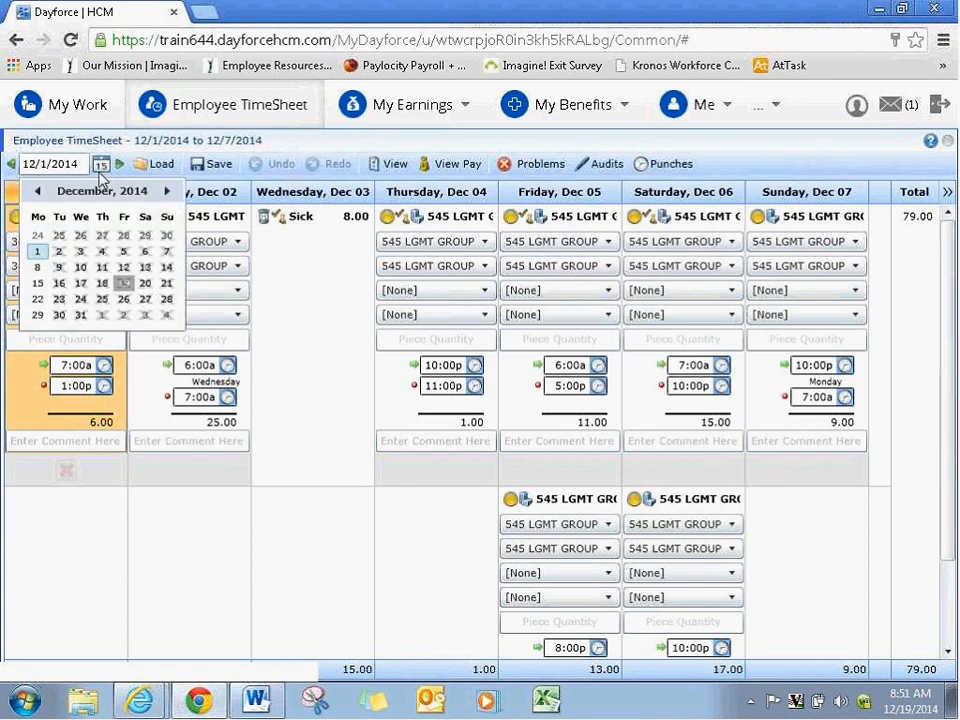
left_click(37, 192)
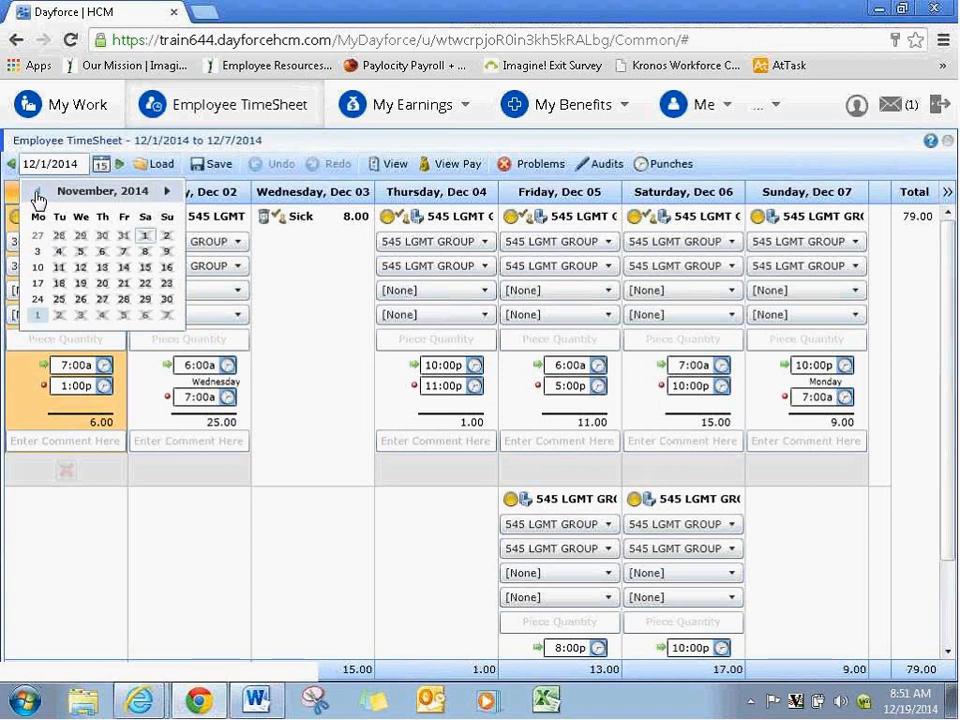
left_click(167, 193)
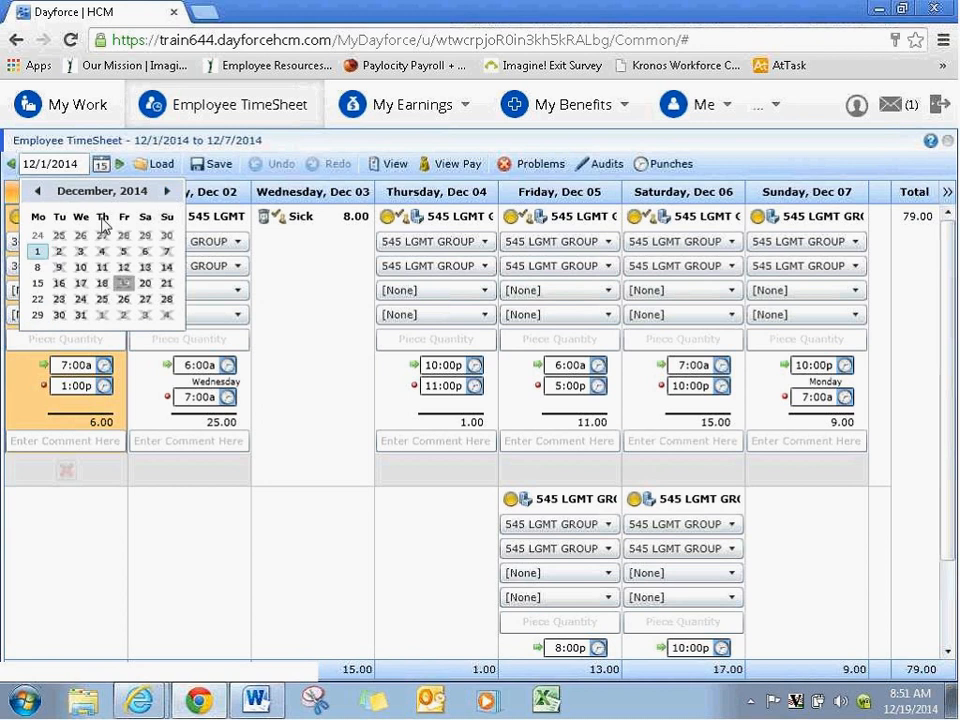
left_click(37, 268)
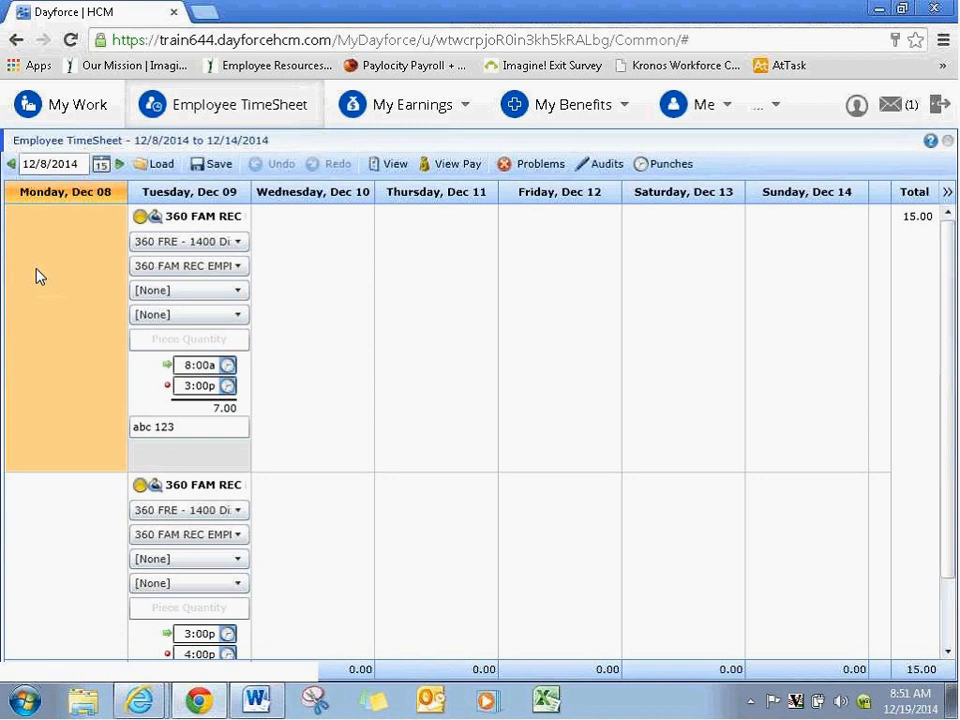
- Advance the timesheet week by week to 12/29/2014–1/4/2015
left_click(118, 166)
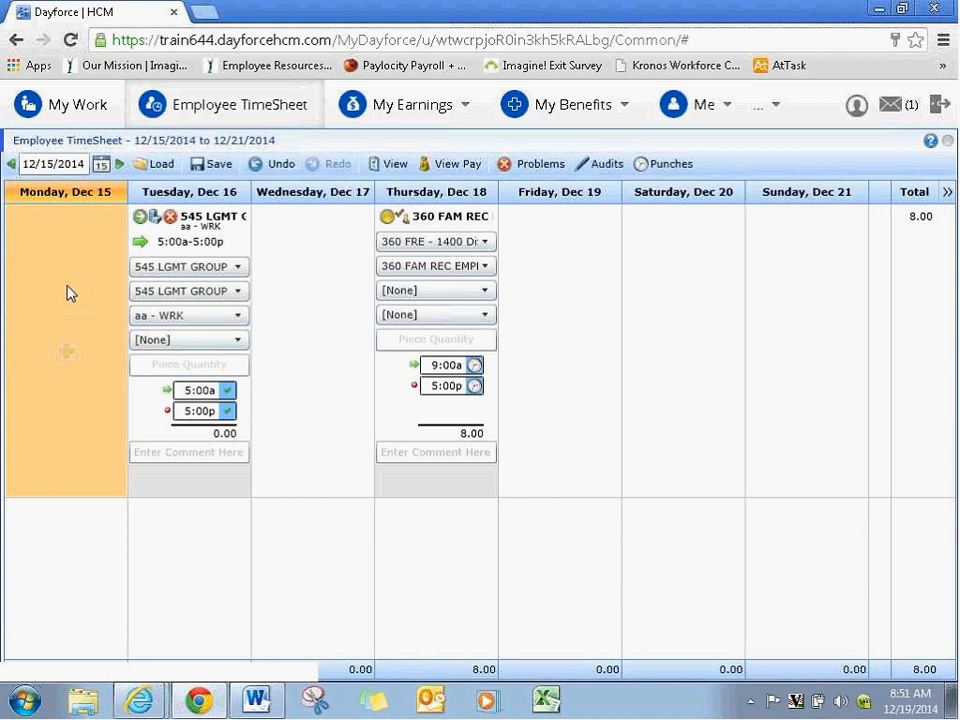
left_click(11, 164)
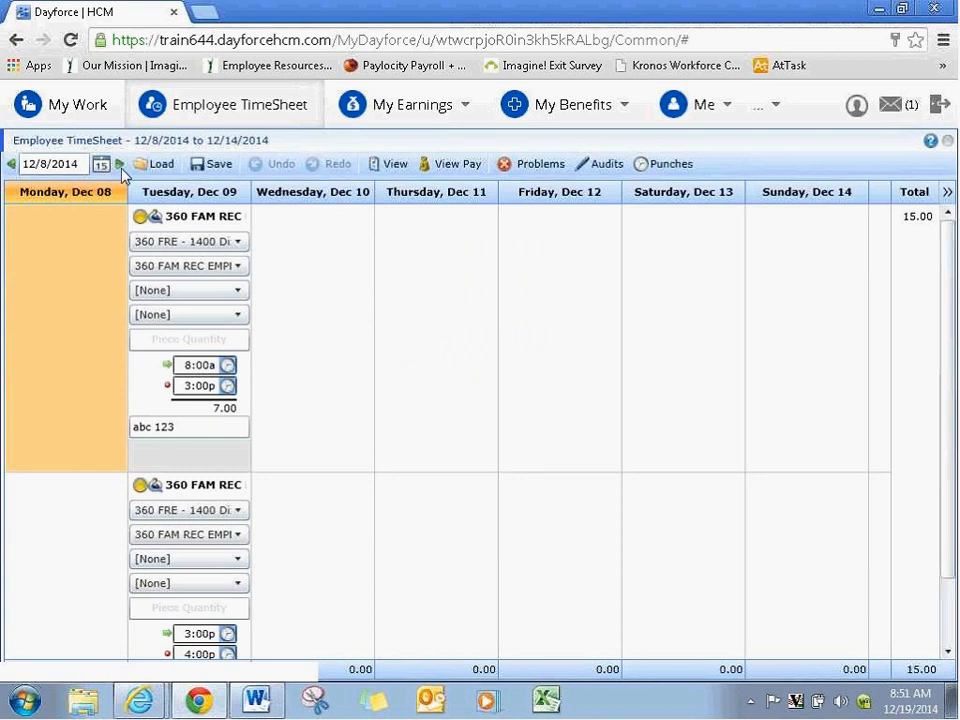
left_click(118, 164)
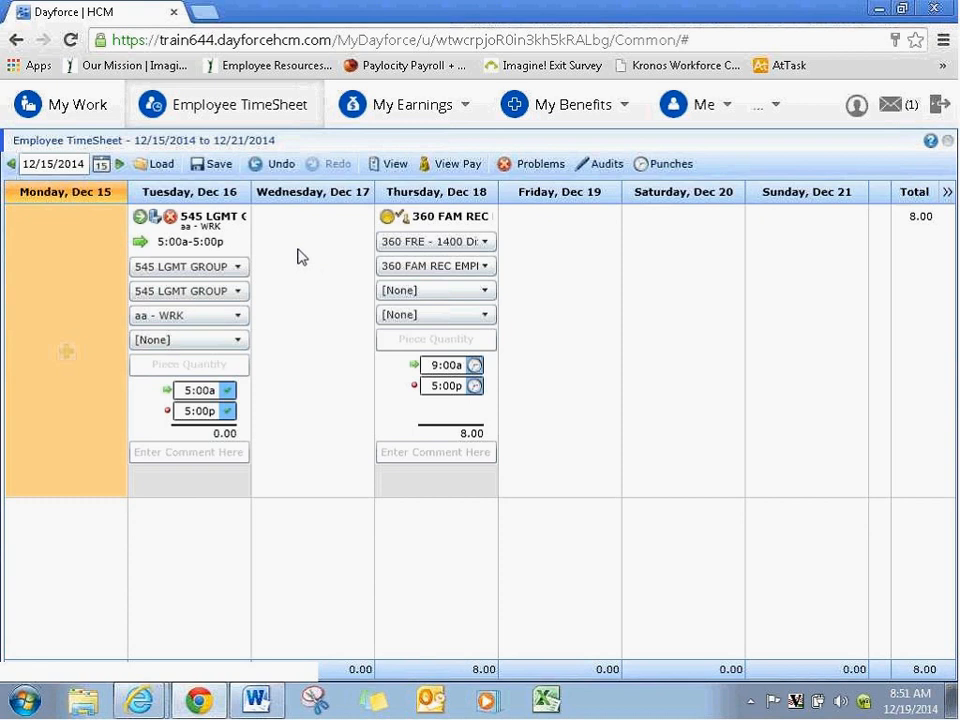
left_click(120, 166)
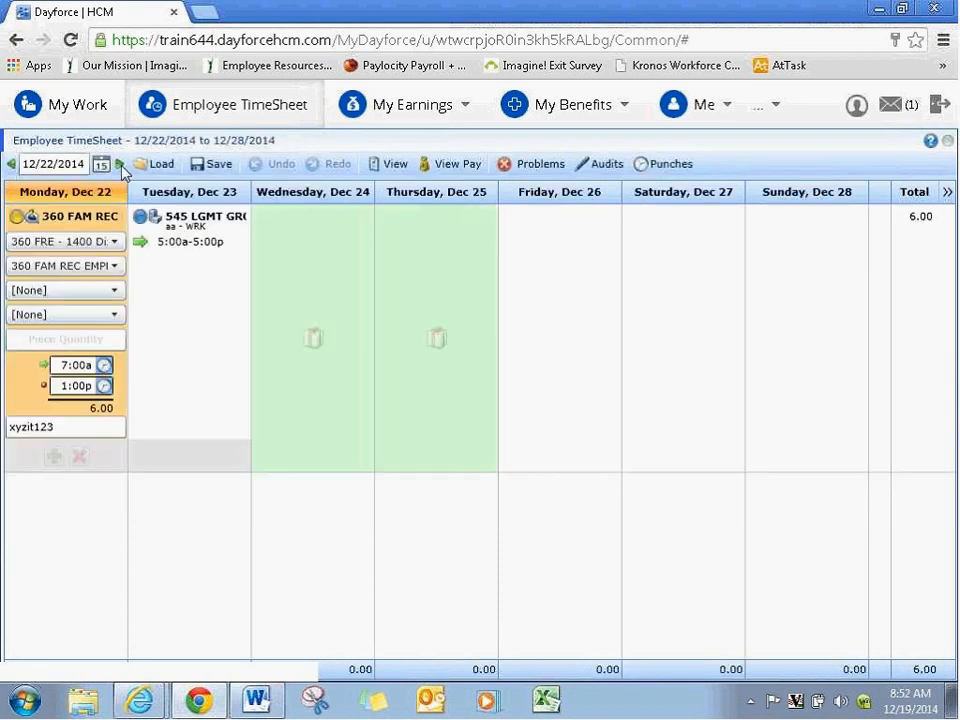
left_click(120, 166)
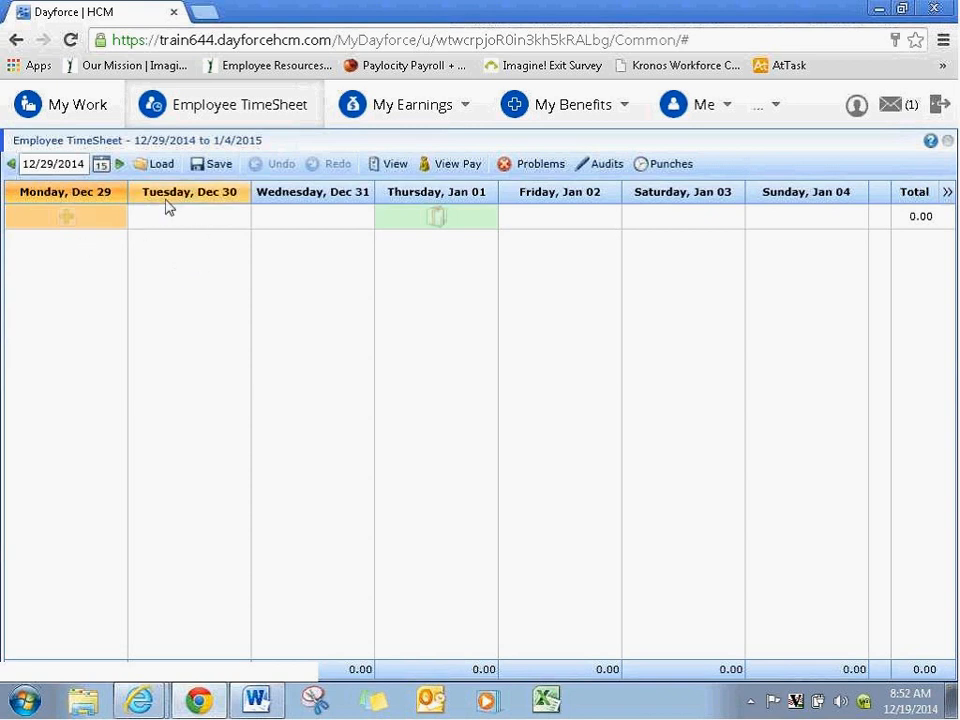
- Add a new 9:00a–5:00p shift under Monday, Dec 29
left_click(66, 217)
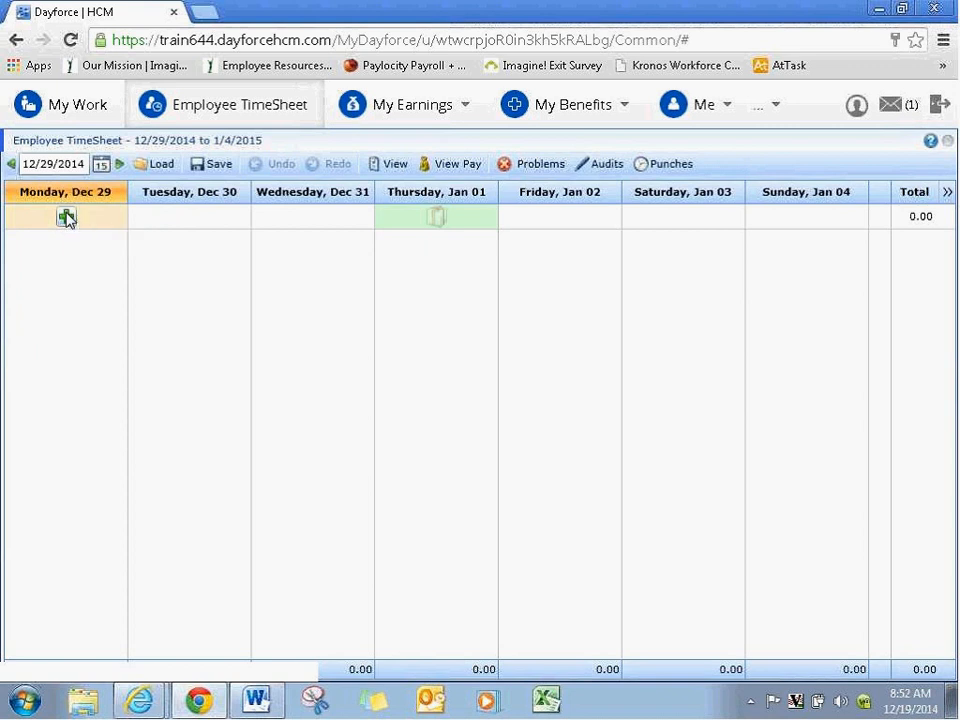
left_click(68, 219)
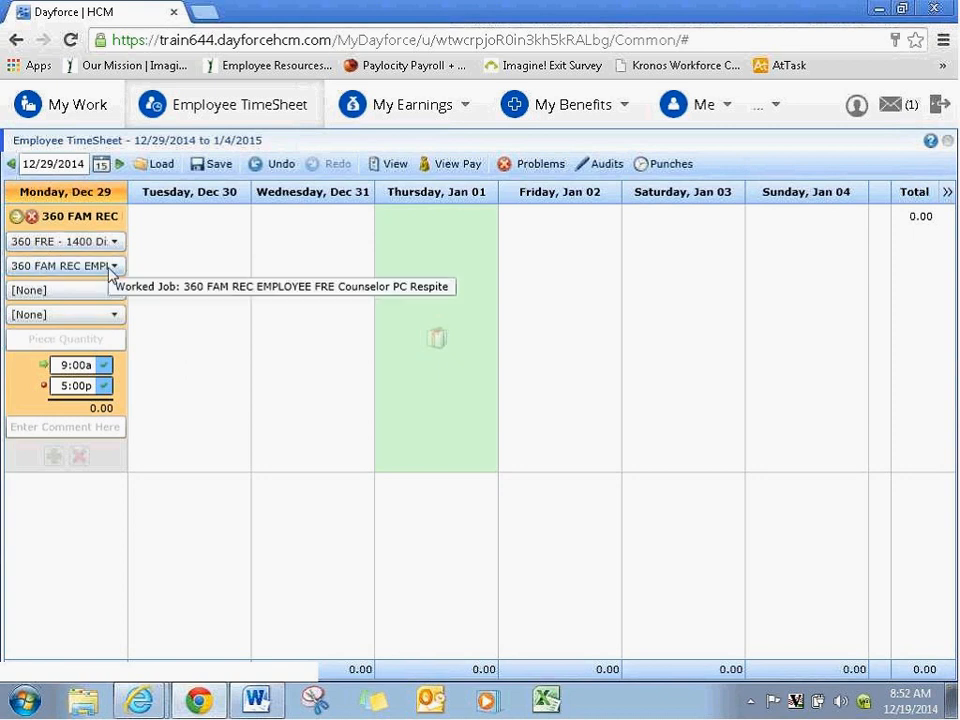
left_click(112, 266)
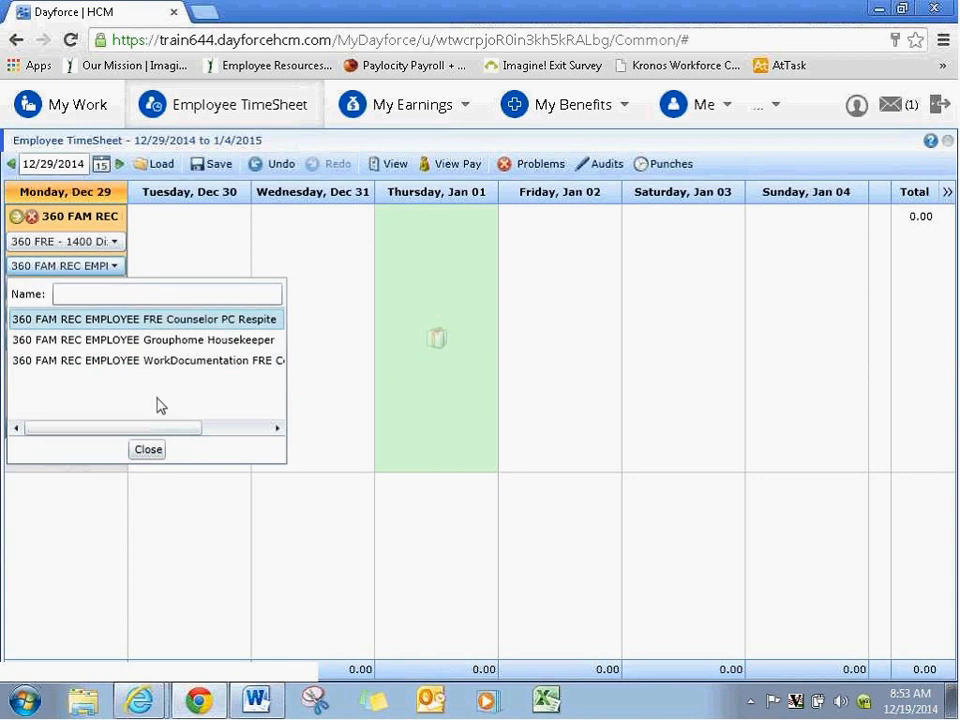
left_click(151, 460)
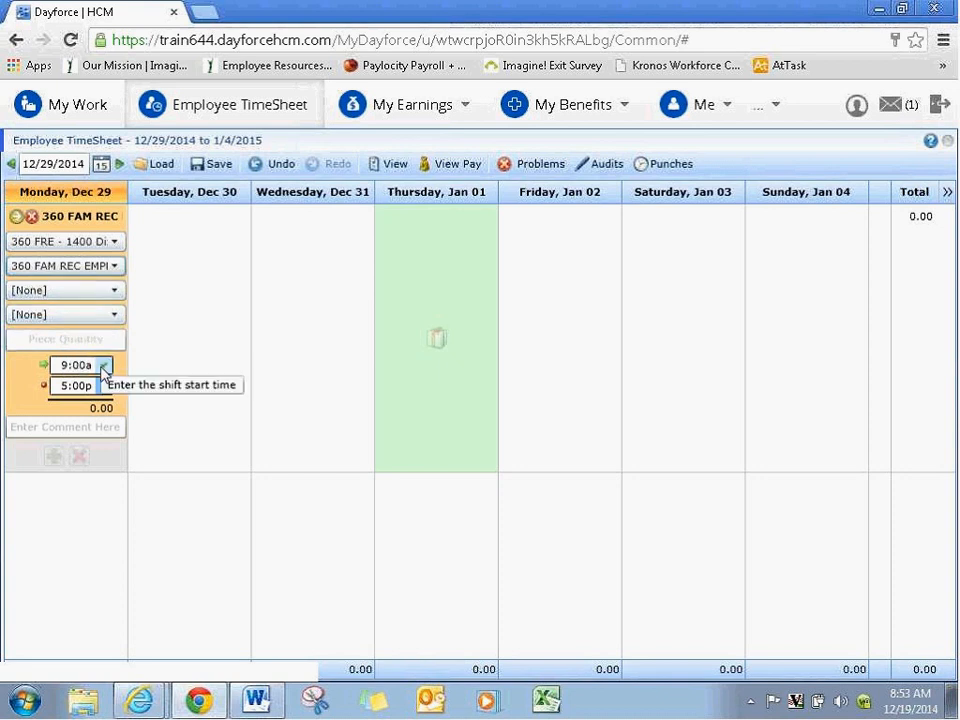
- Change Monday's punch times to 8:00a in and 4:00p out, totalling 8.00 hours
left_click(88, 366)
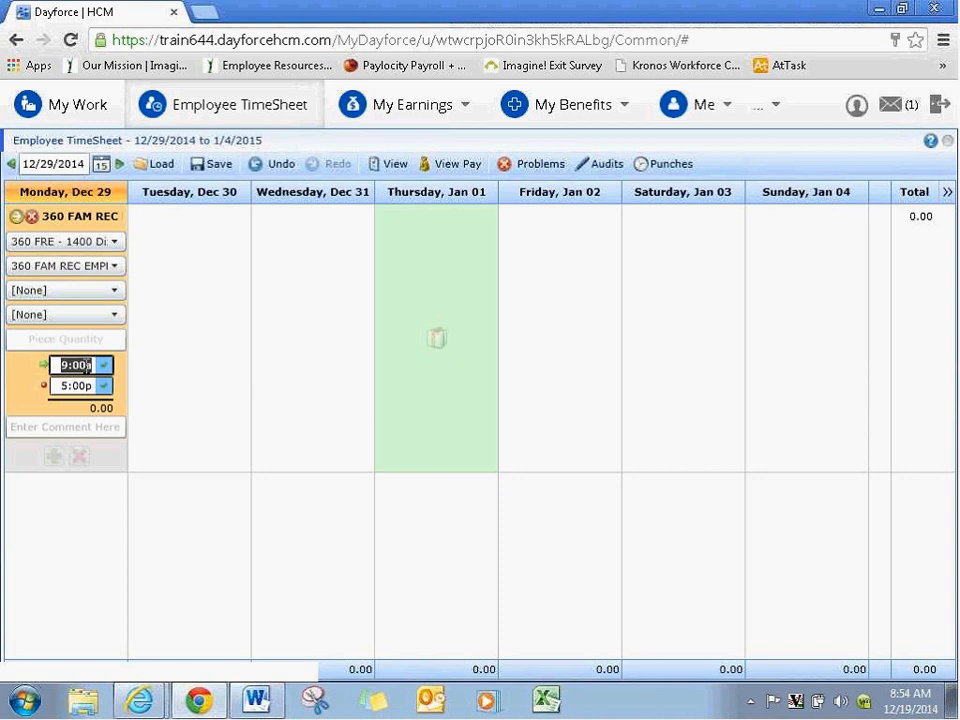
key("BackSpace")
type("8a")
key("Tab")
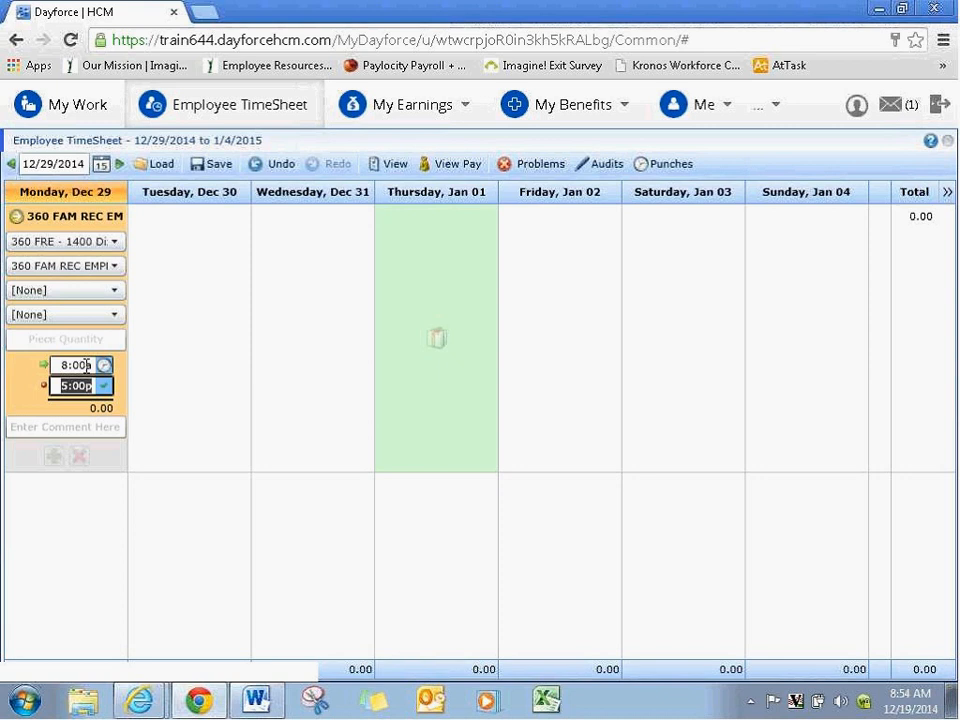
type("4p")
key("Tab")
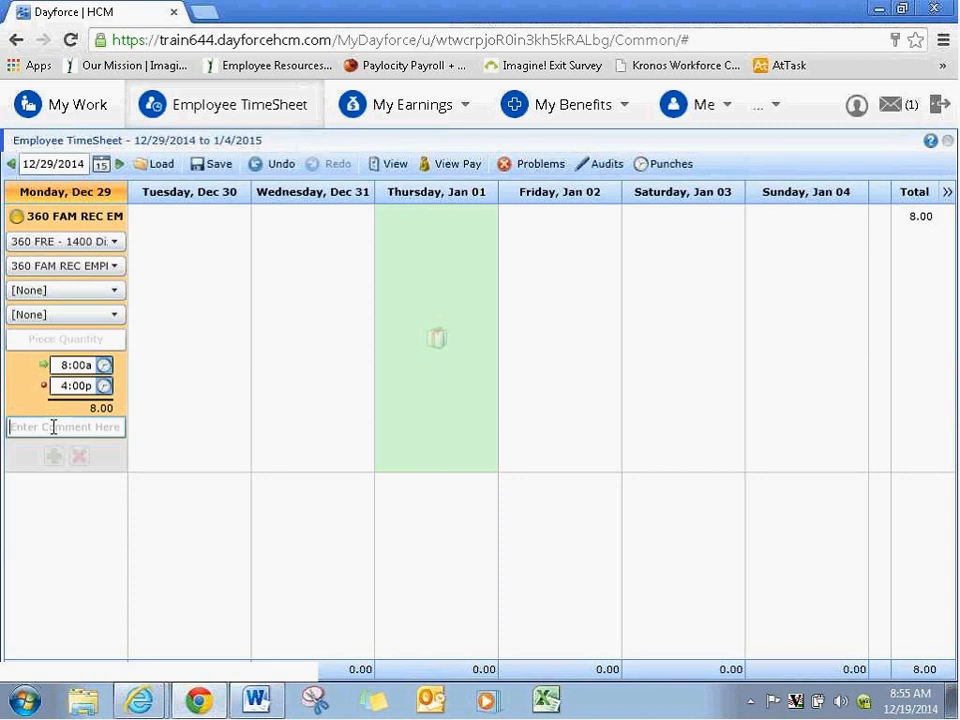
- Enter a client note ending 'community outing' as Monday's comment, then save the timesheet
type("xyz")
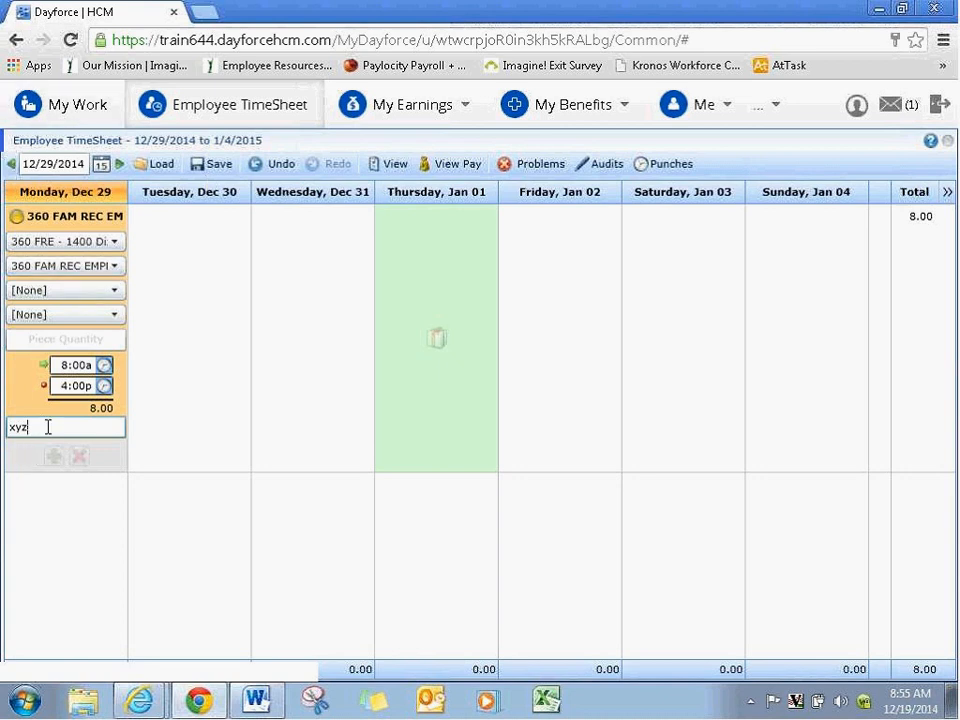
key("BackSpace")
key("BackSpace")
key("BackSpace")
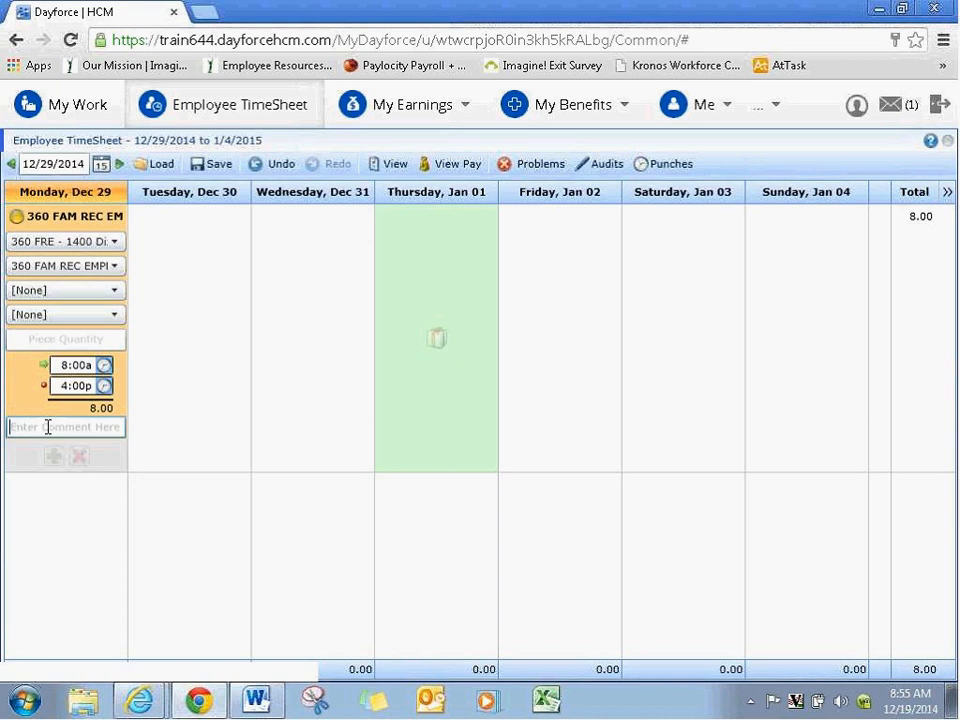
type("John N")
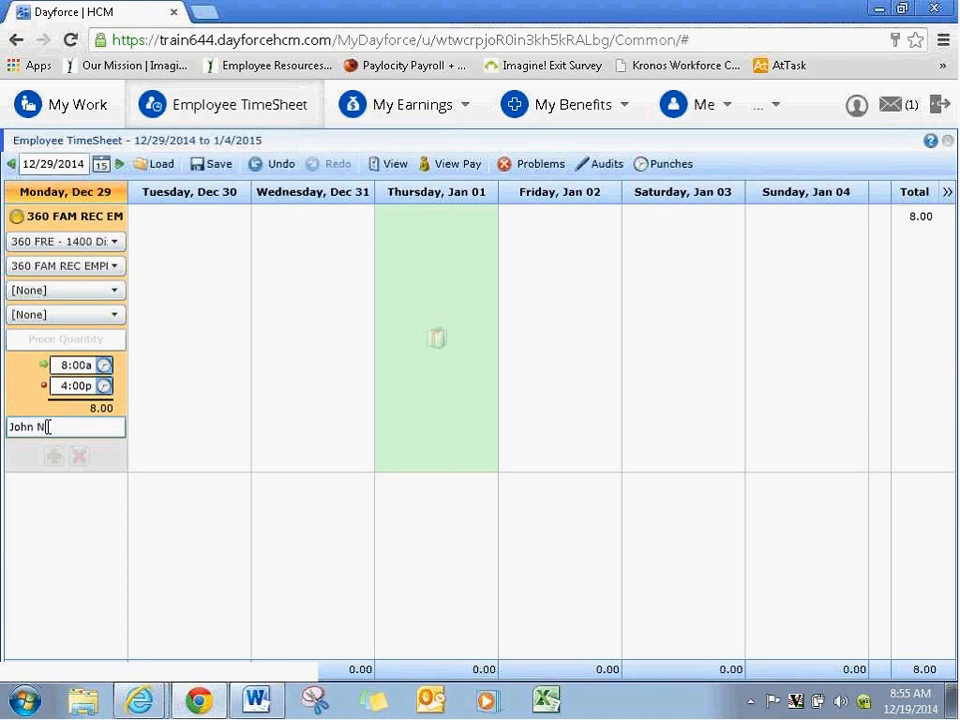
type(". - community outing")
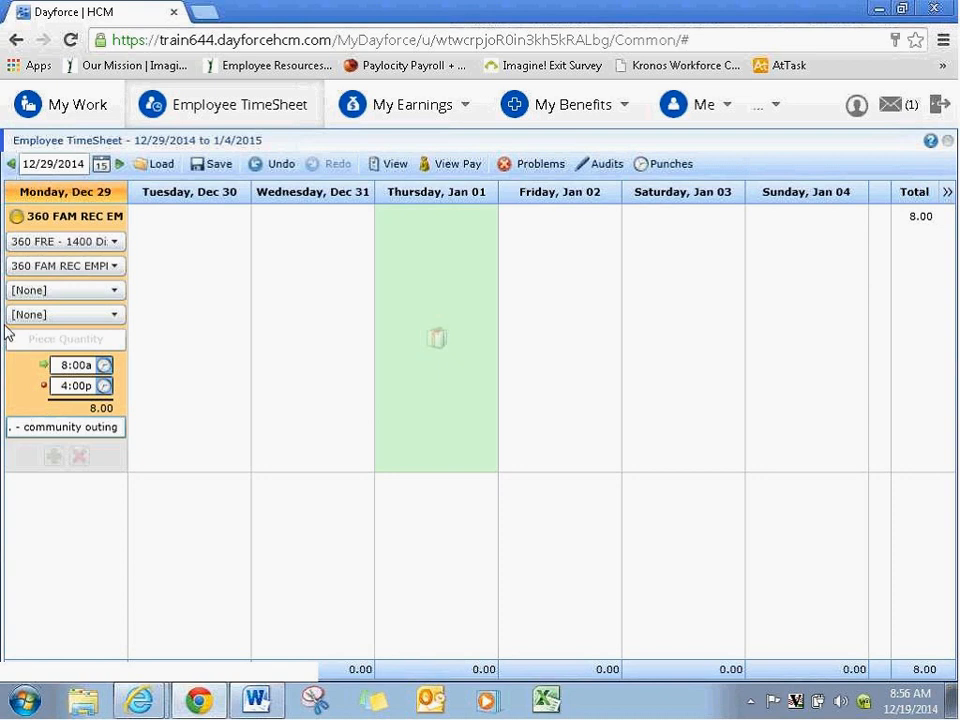
left_click(214, 164)
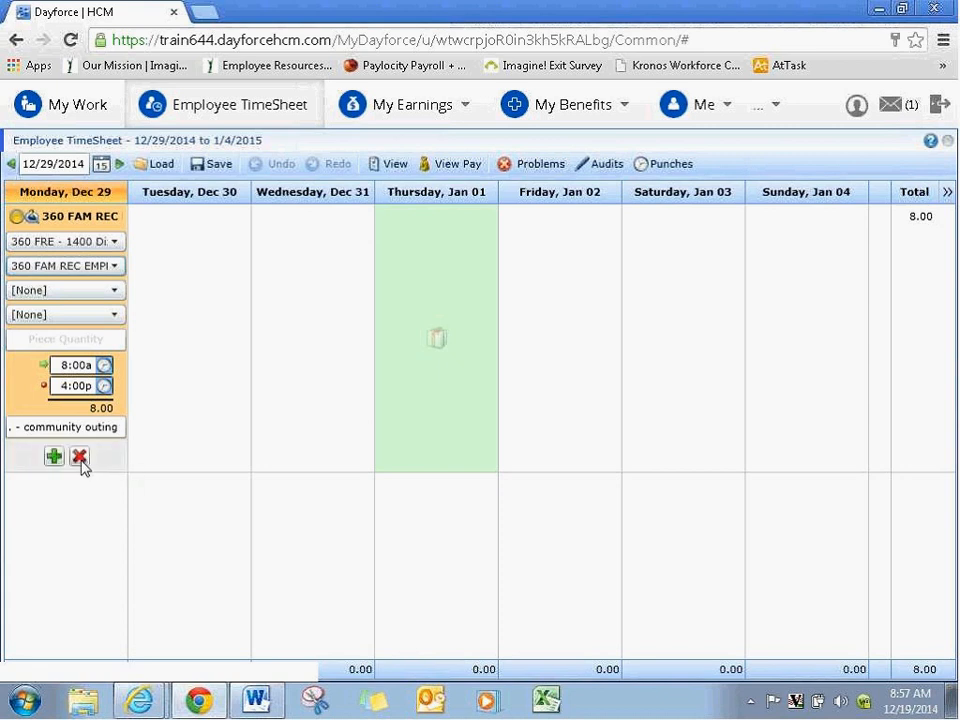
- Delete Monday, Dec 29's 8:00a–4:00p shift entry
left_click(80, 458)
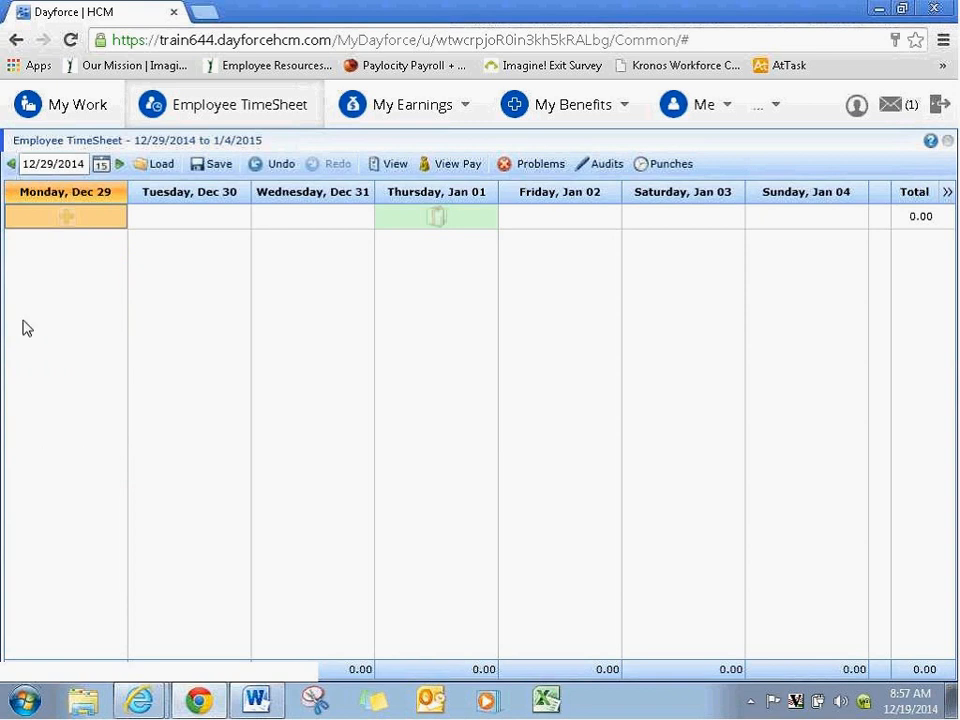
- Add a 9:00a–5:00p Monday Dec 29 shift with comment 'xyz' and save the timesheet
left_click(66, 217)
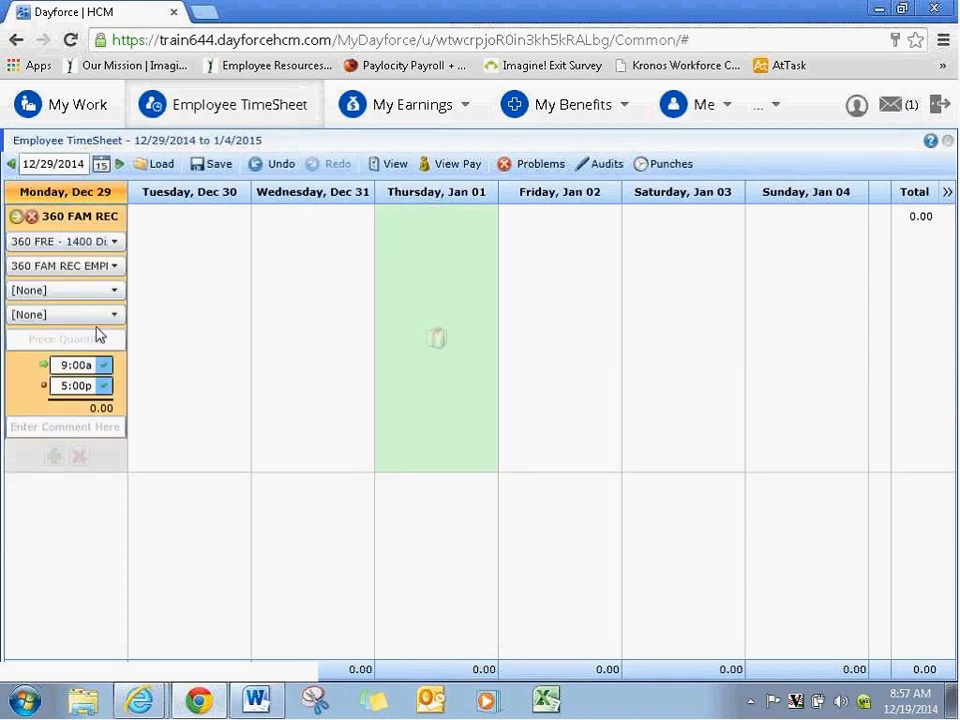
left_click(100, 366)
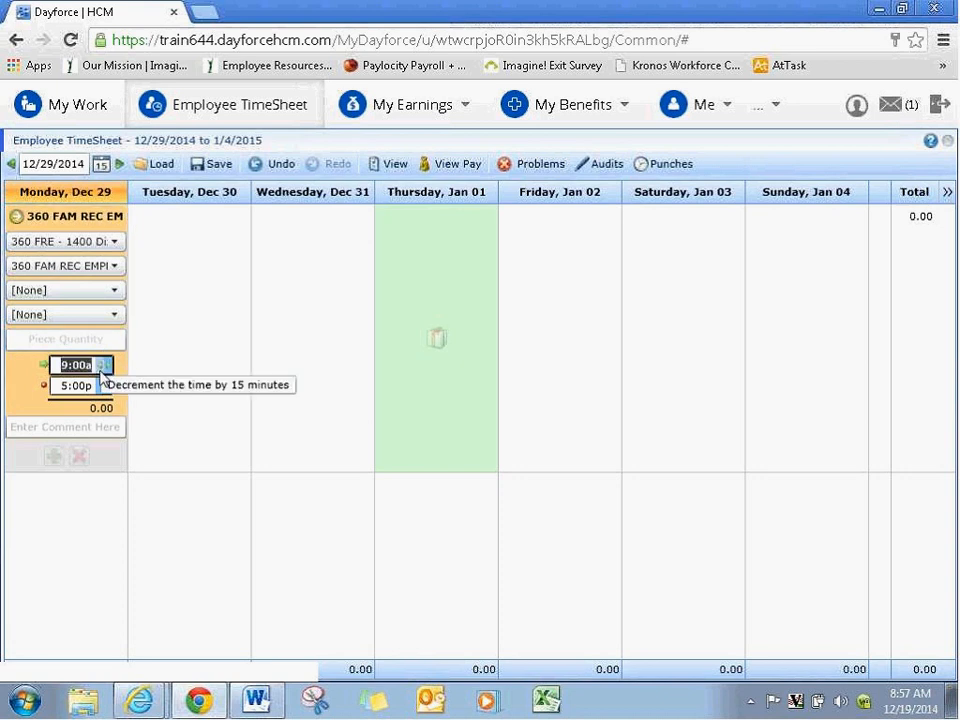
left_click(97, 386)
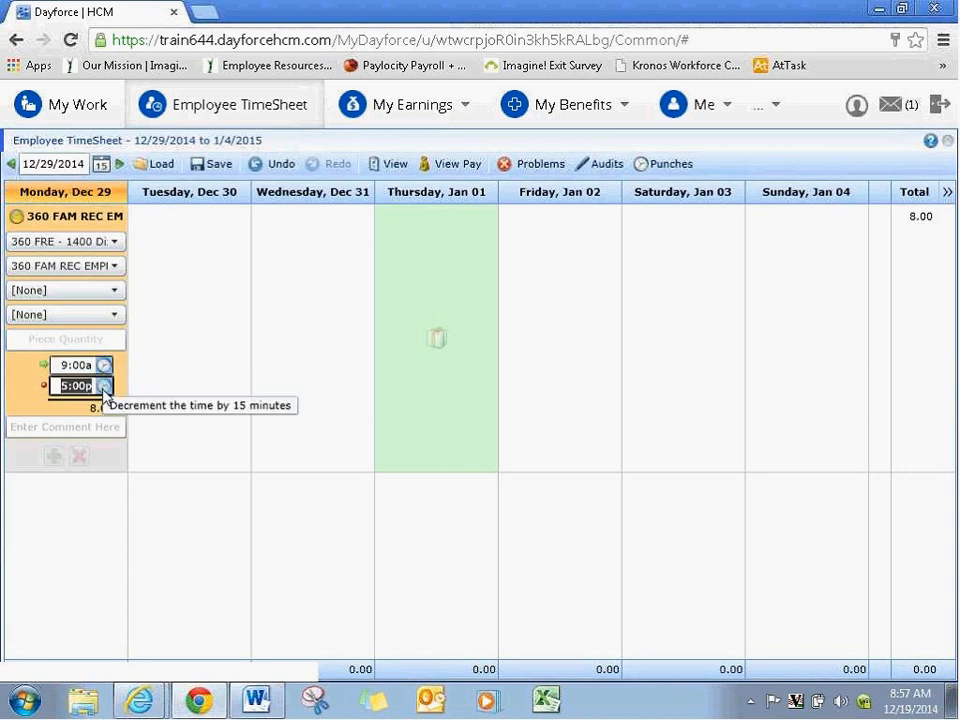
left_click(65, 426)
type("xyz")
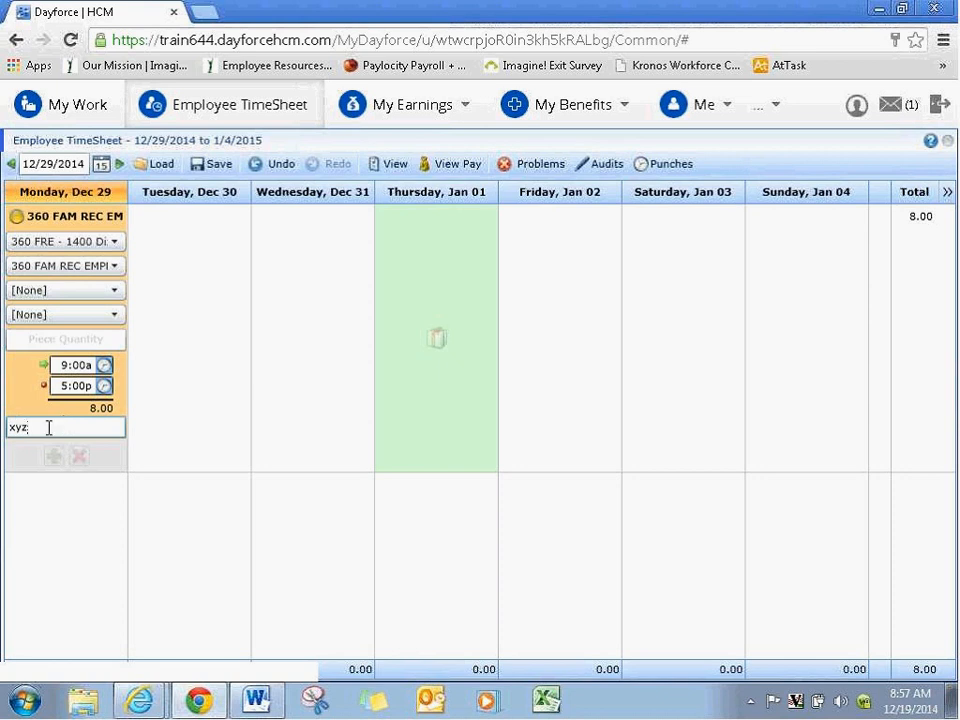
left_click(212, 164)
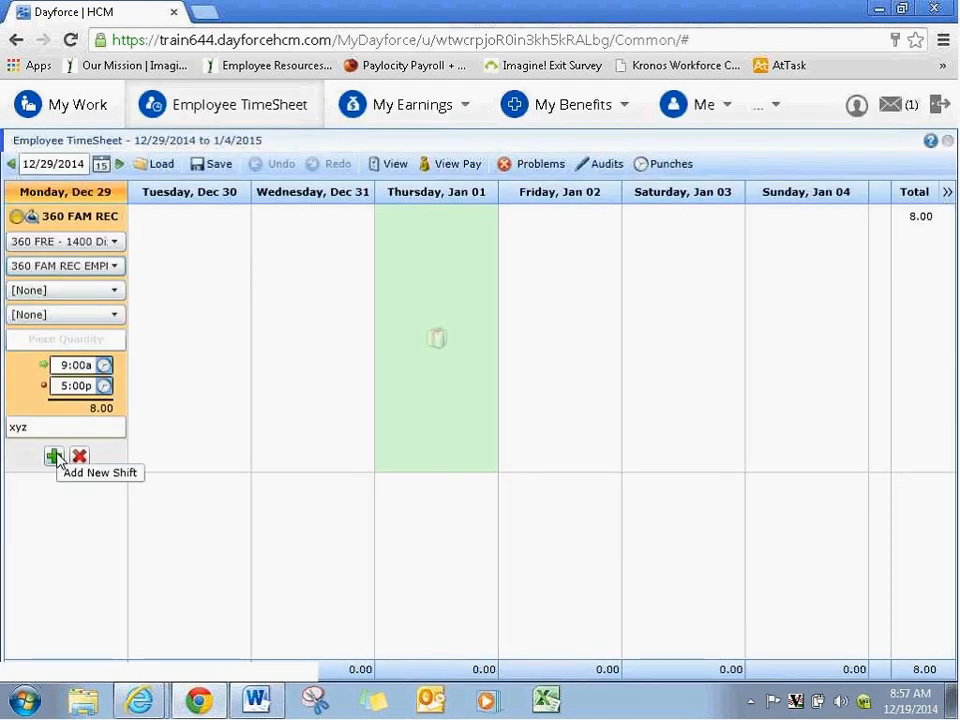
- Add a second Monday shift, leaving its worked job unchanged
left_click(54, 457)
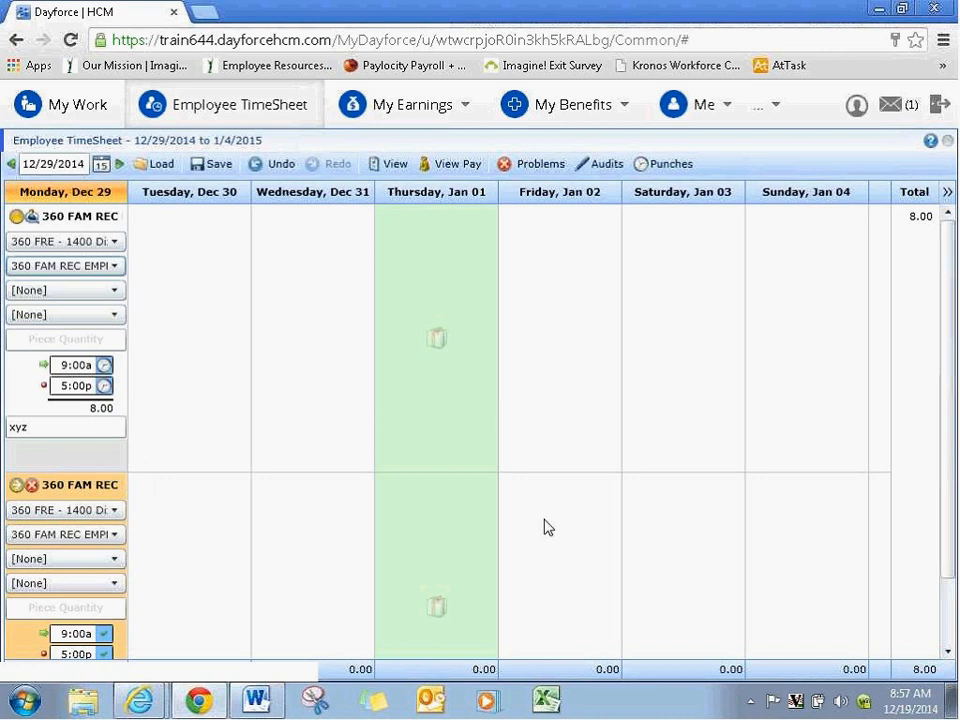
left_click(950, 627)
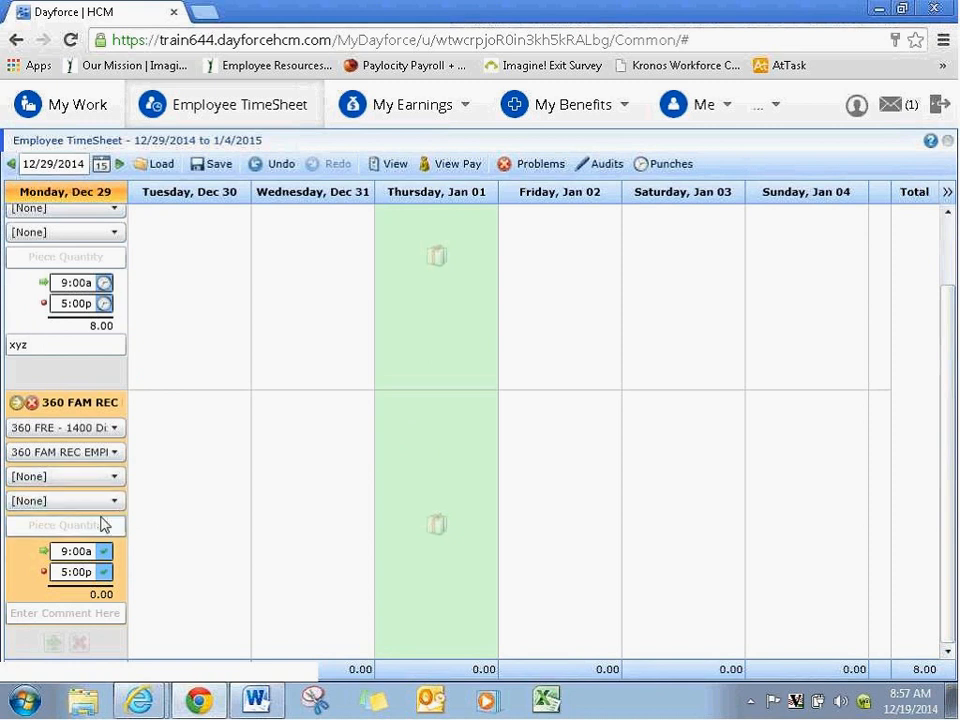
left_click(113, 453)
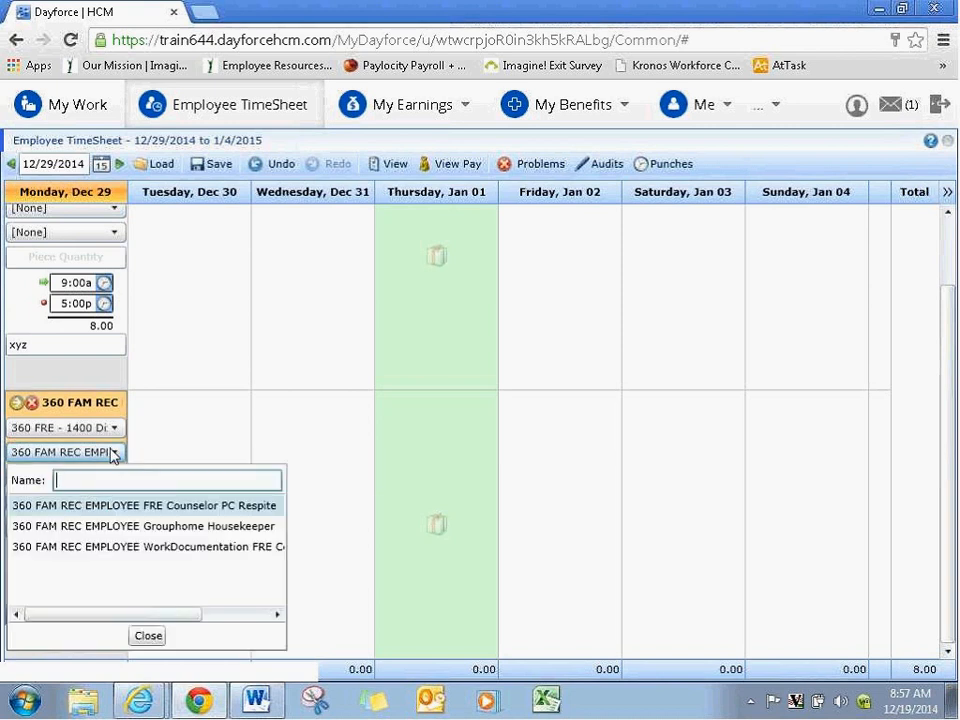
left_click(113, 453)
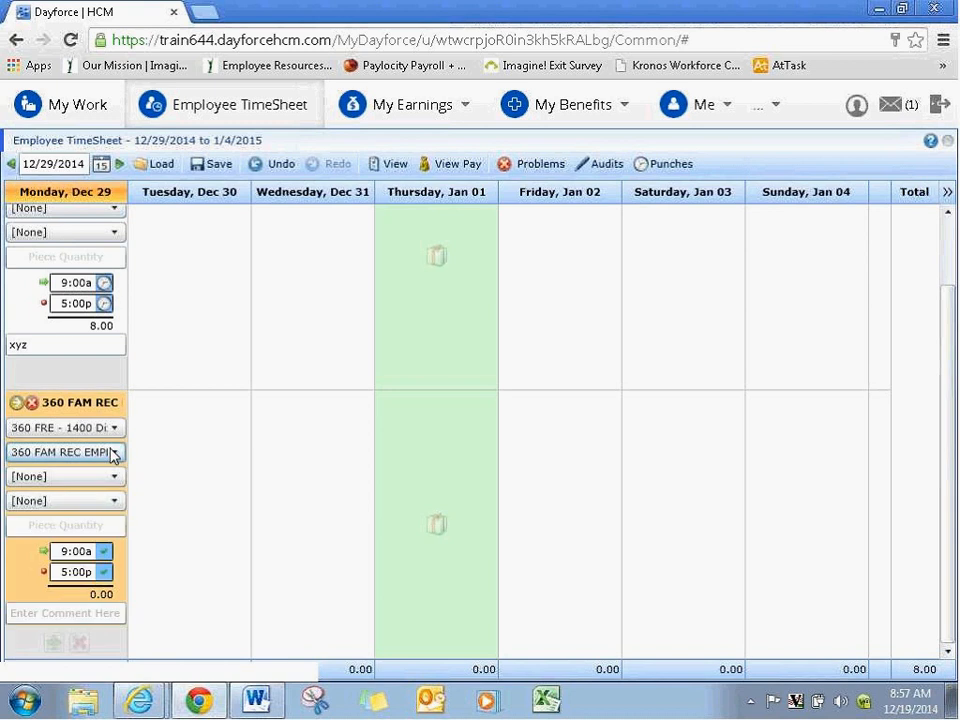
left_click(113, 453)
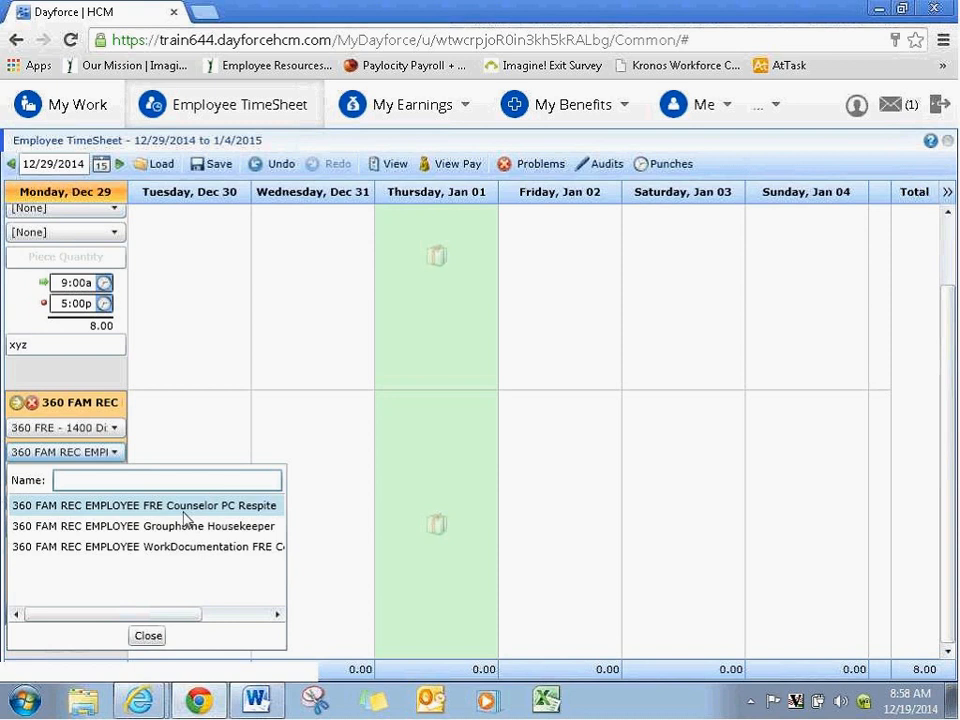
left_click(148, 636)
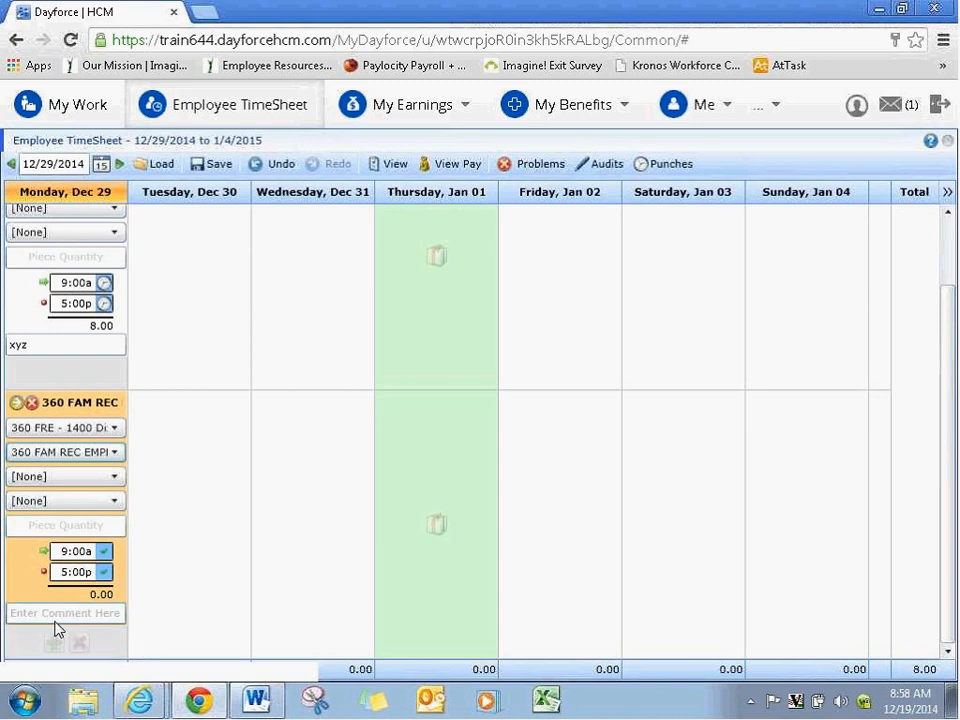
left_click(77, 551)
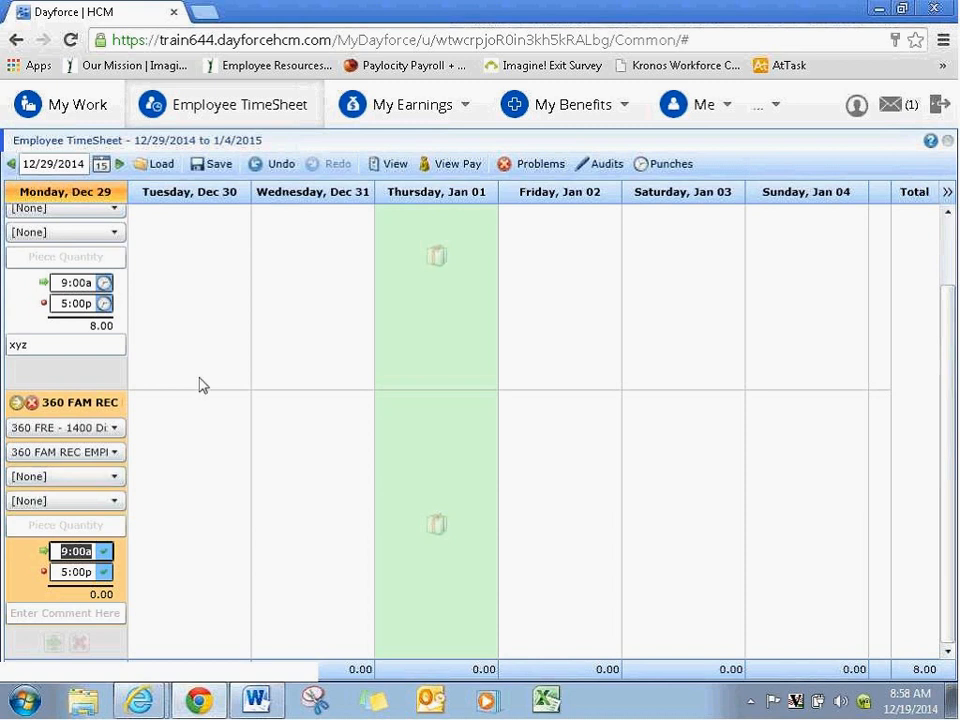
left_click(141, 343)
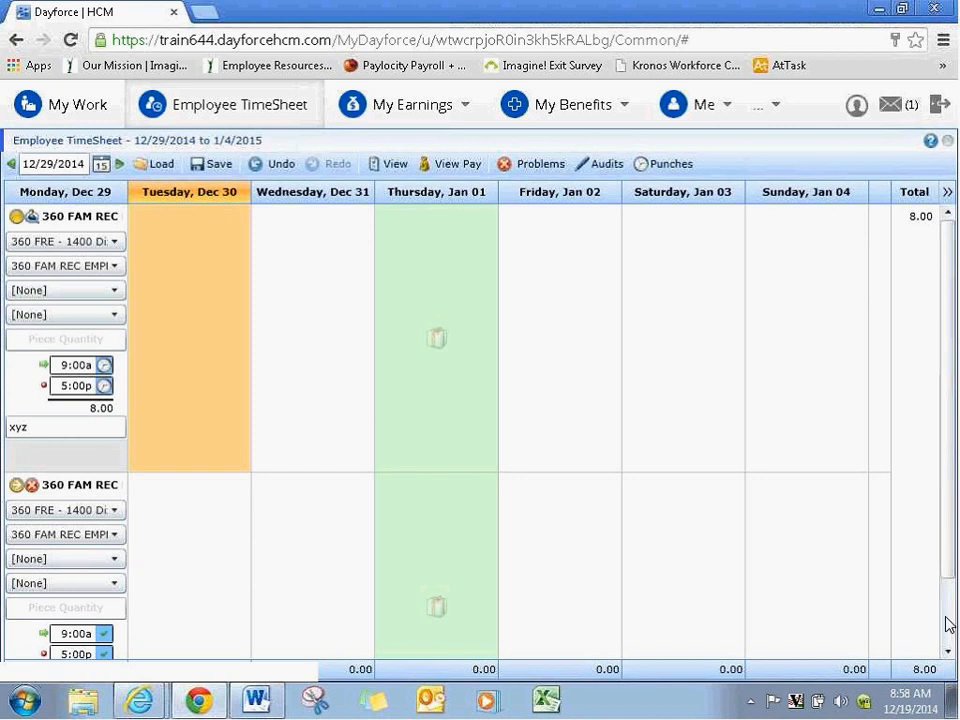
scroll(950, 621, "down", 1)
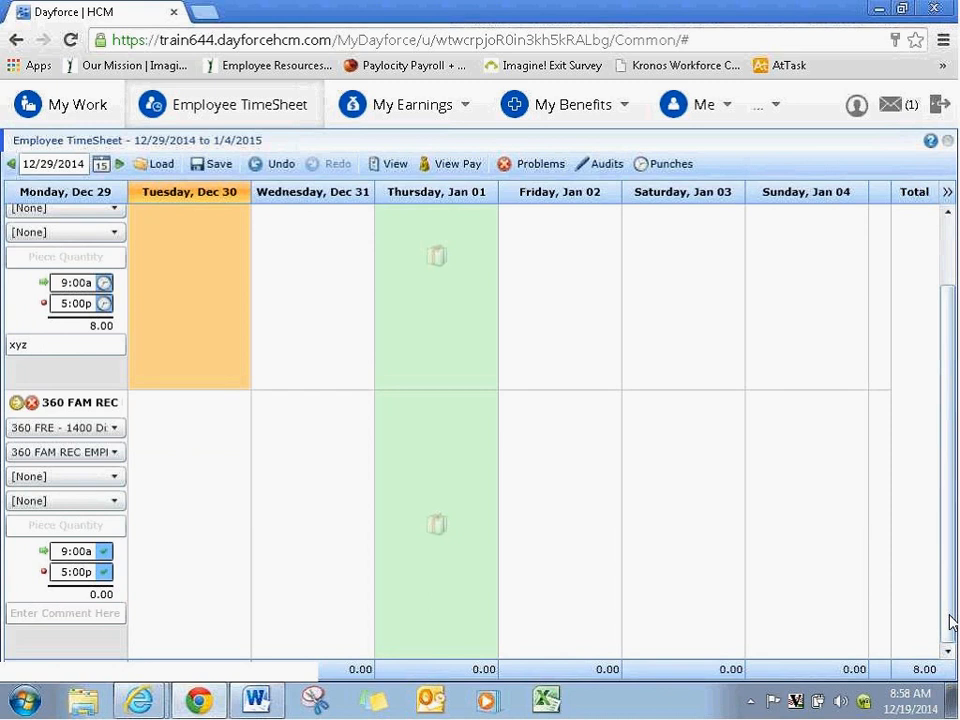
left_click(529, 572)
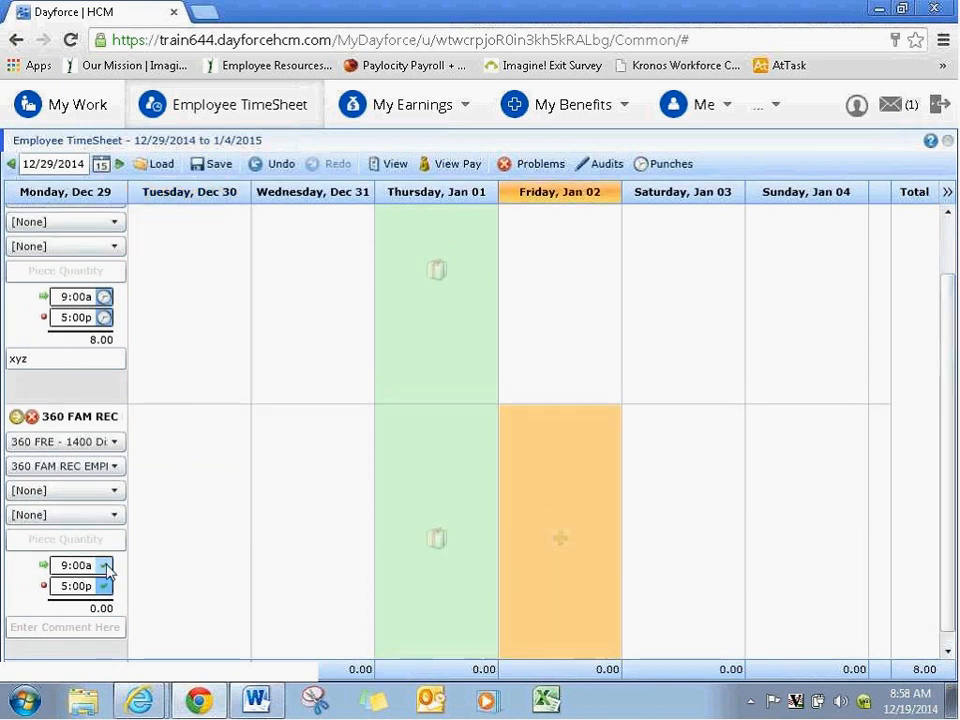
- Set the second Monday shift to 5:00p–6:00p and select Tuesday's second-row cell
left_click(106, 568)
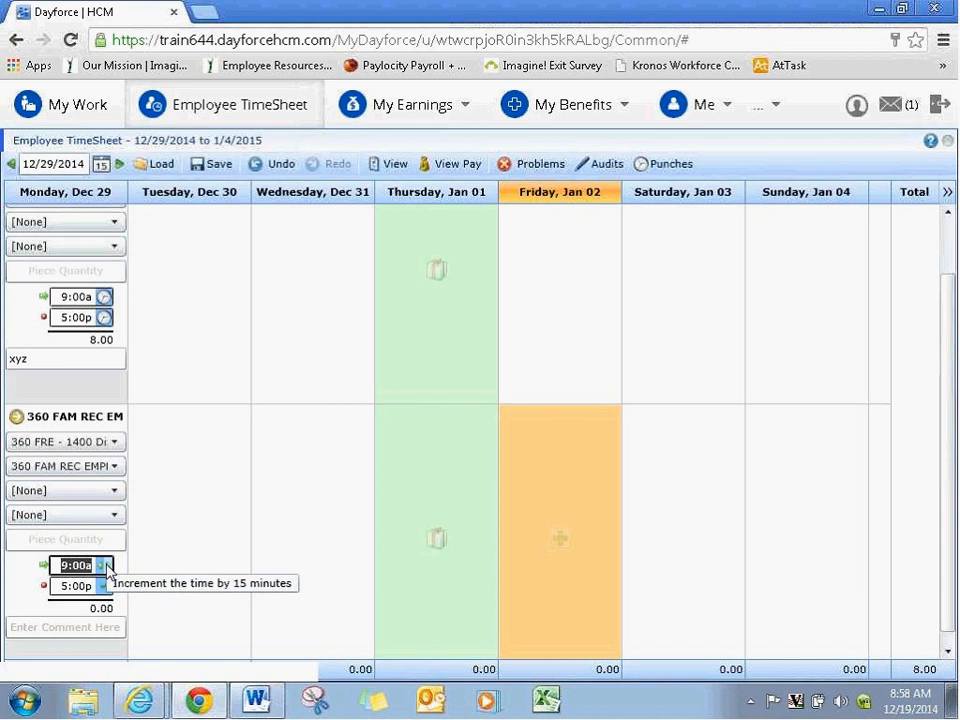
type("5p")
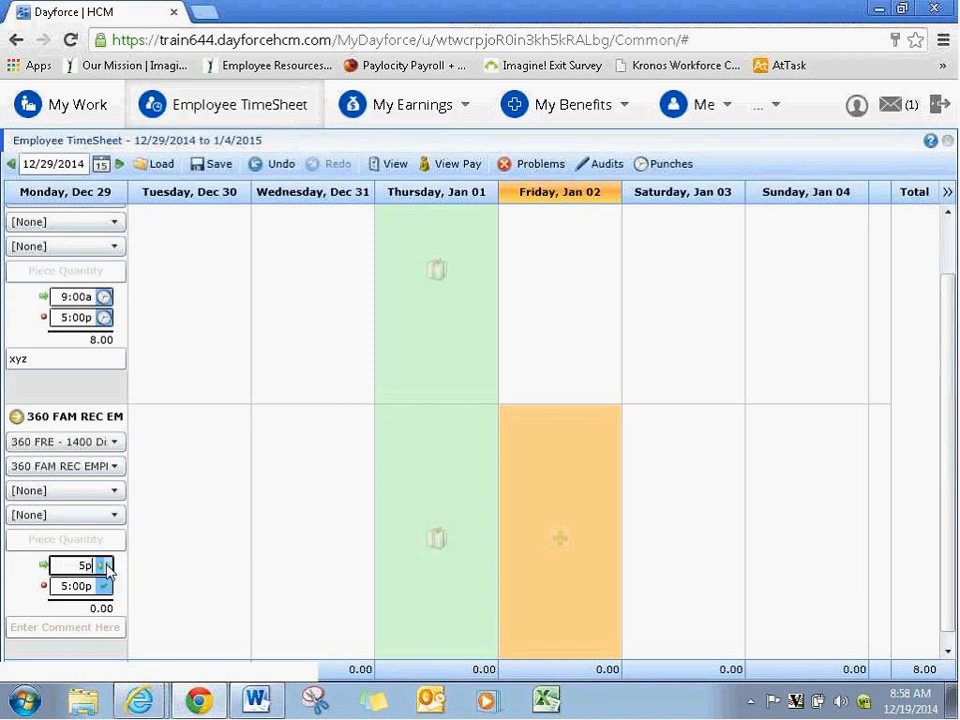
key("Tab")
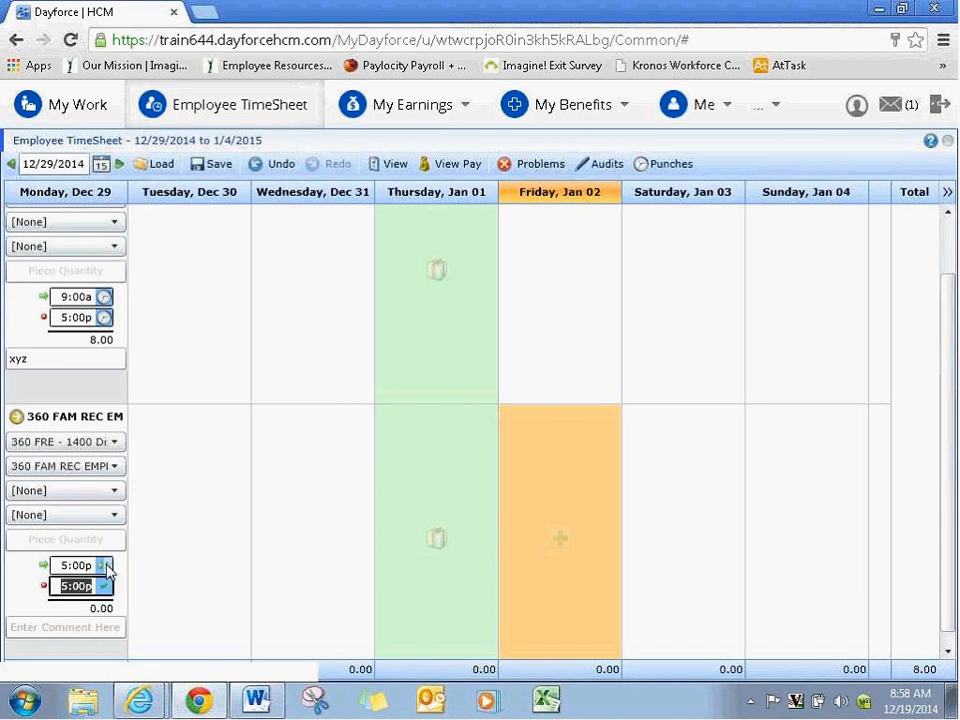
type("6p")
key("Tab")
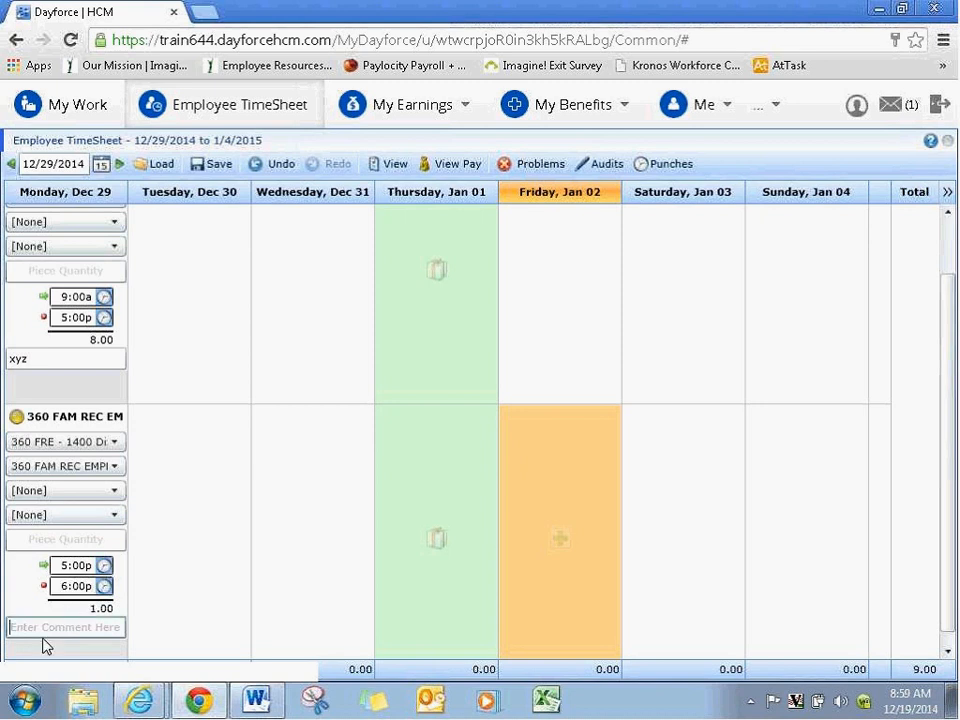
left_click_drag(435, 553, 225, 145)
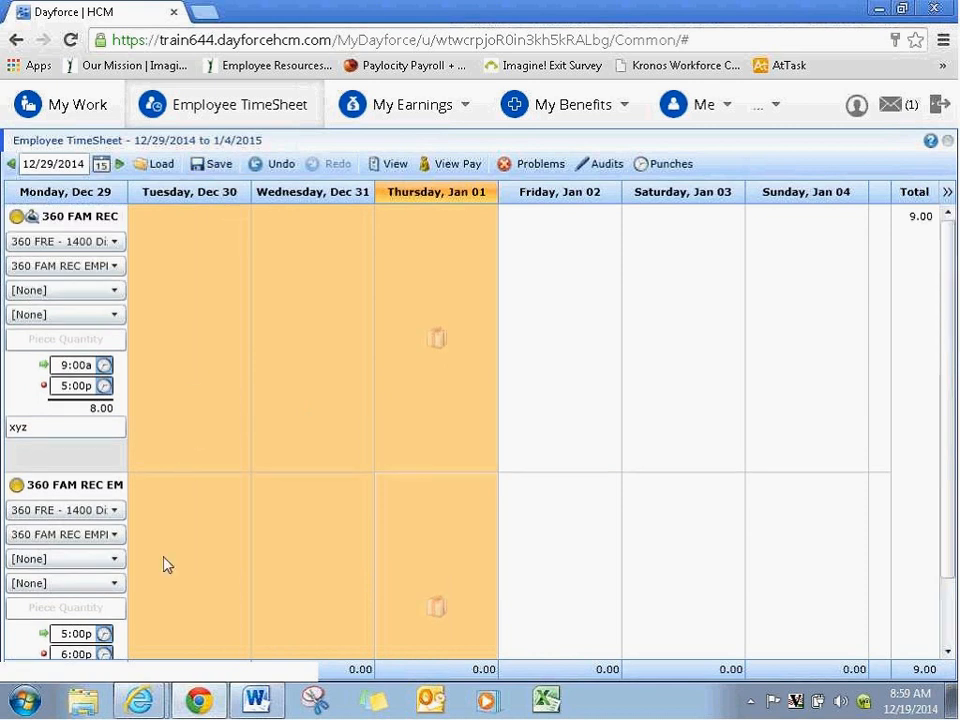
left_click(189, 524)
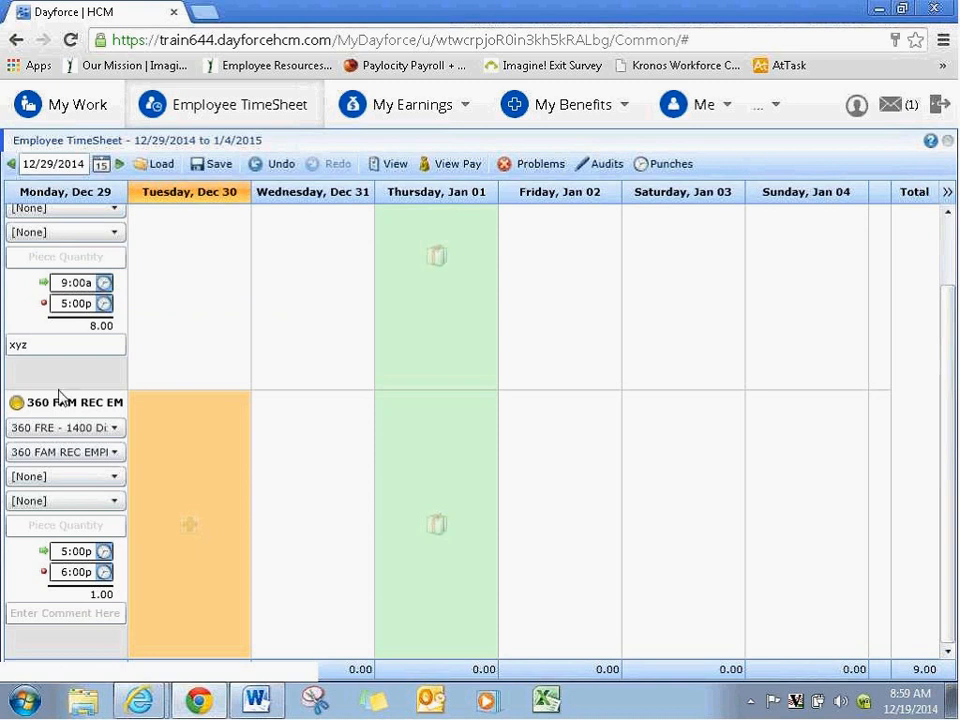
- Delete Monday's 5:00p–6:00p shift, move the remaining shift's end to 4:30p, and save
left_click(70, 655)
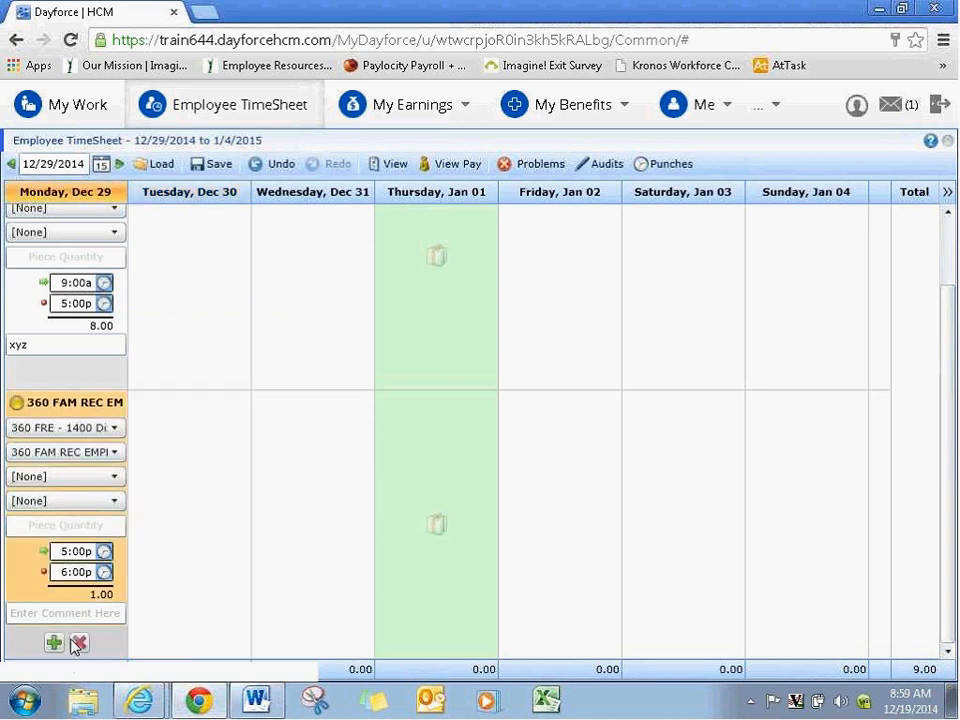
left_click(79, 644)
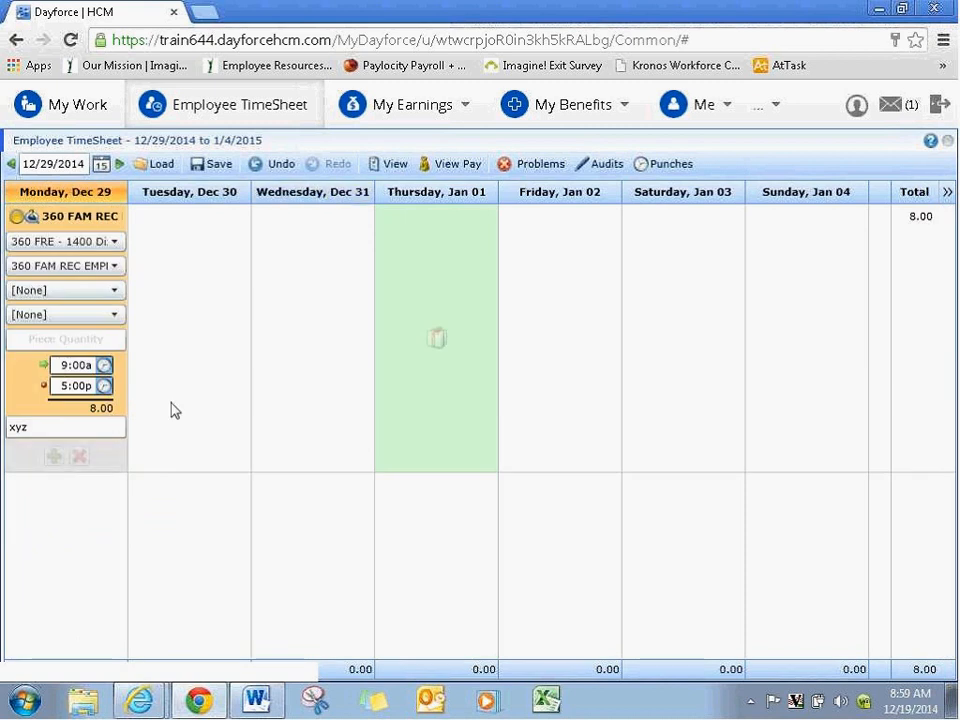
left_click(102, 389)
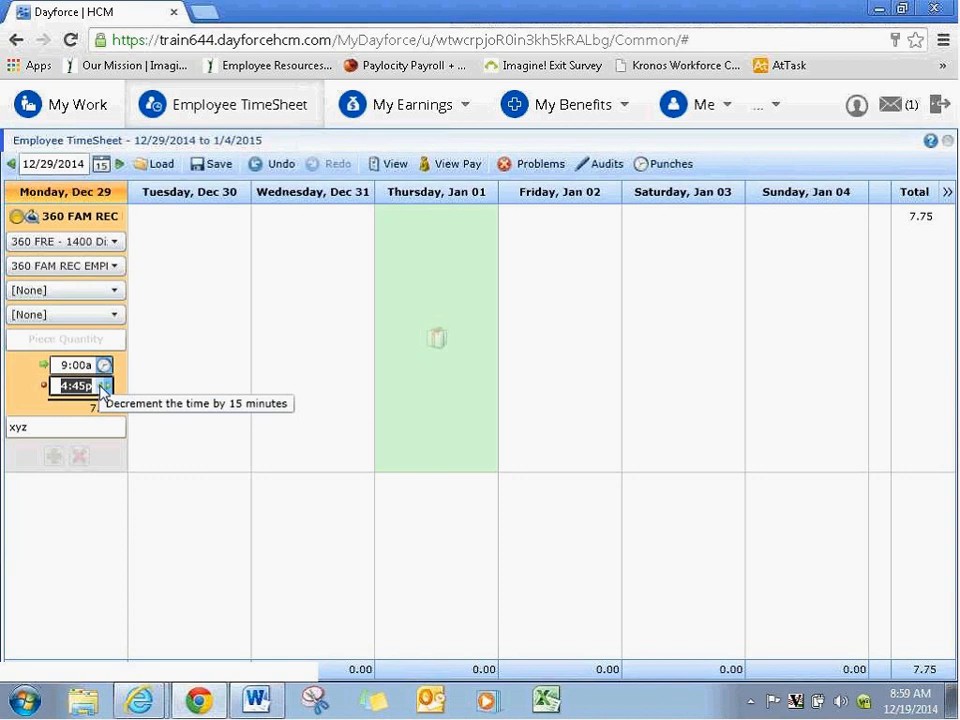
left_click(102, 389)
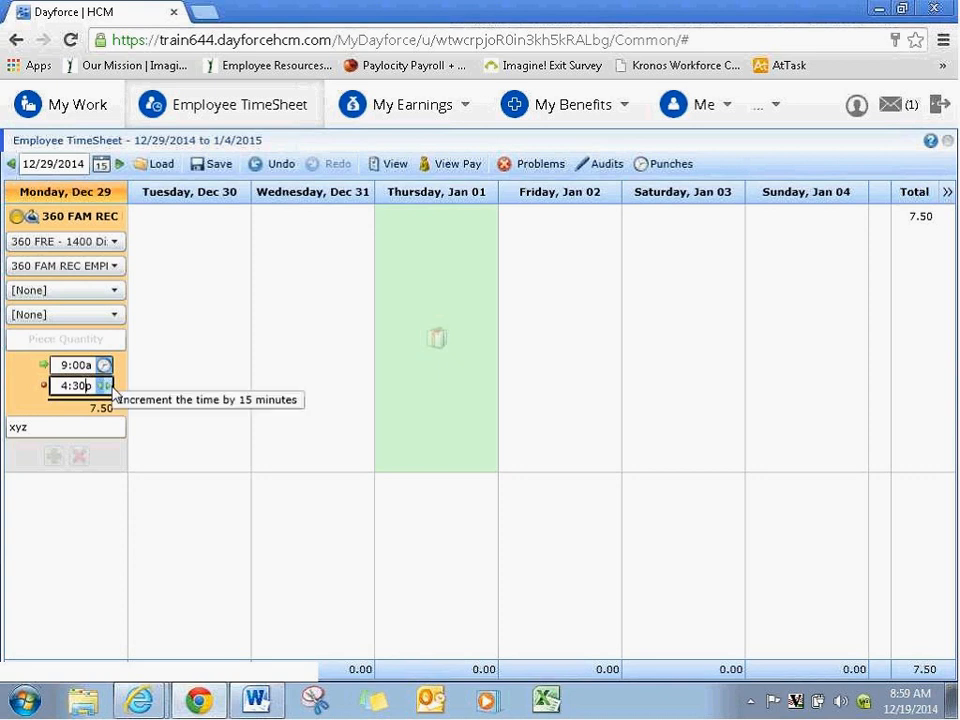
left_click(212, 167)
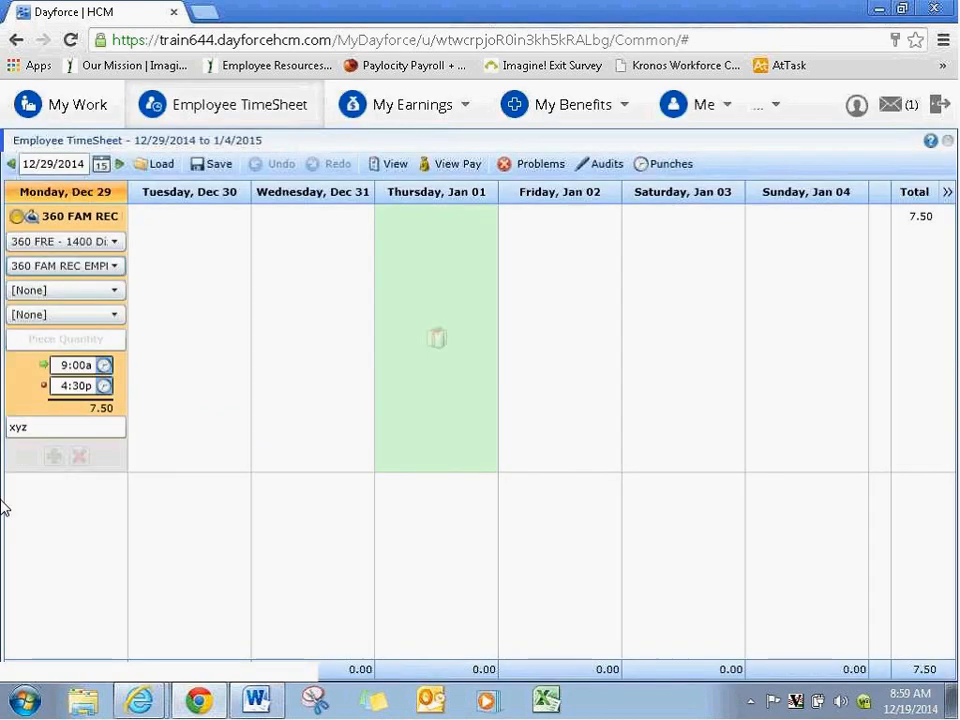
- Add a 4:30p–5:00p Monday shift with comment 'abe', keeping its worked job, and save
left_click(53, 462)
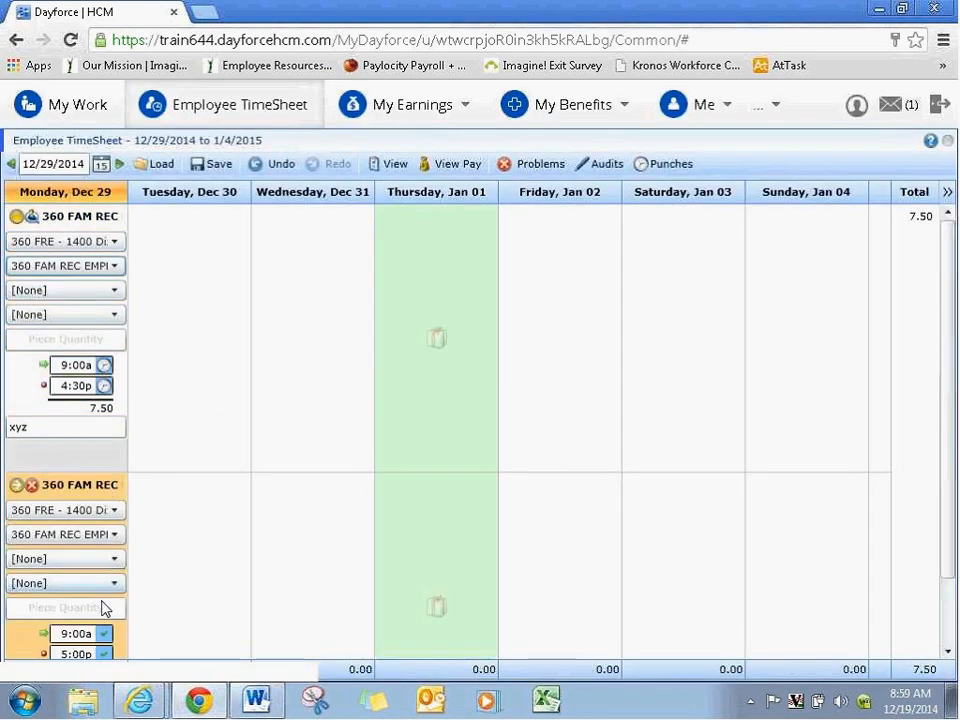
left_click(105, 637)
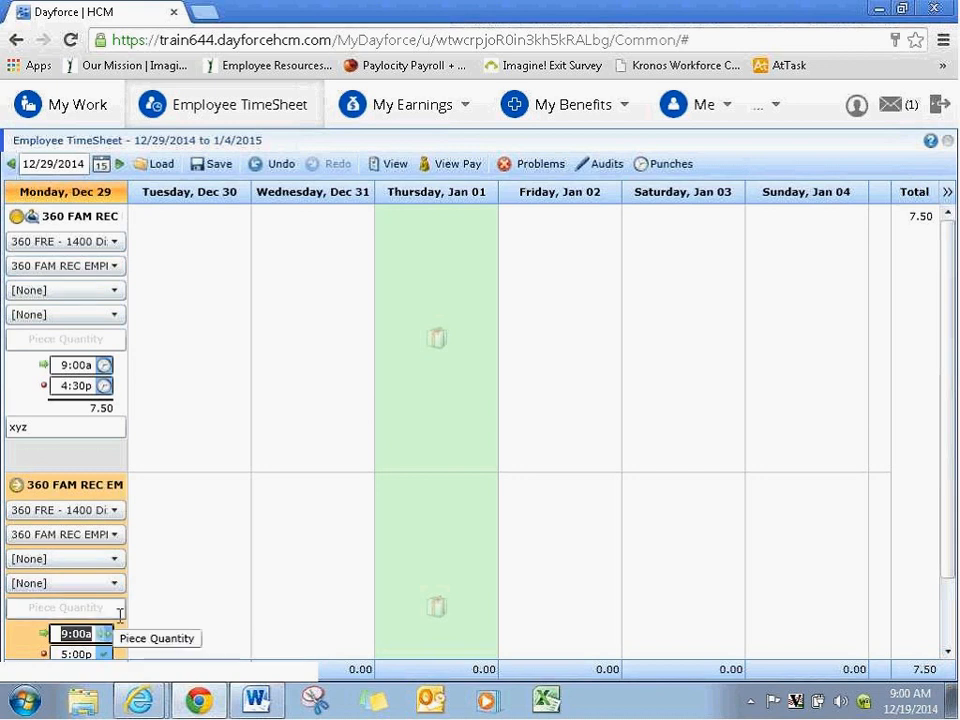
left_click(949, 616)
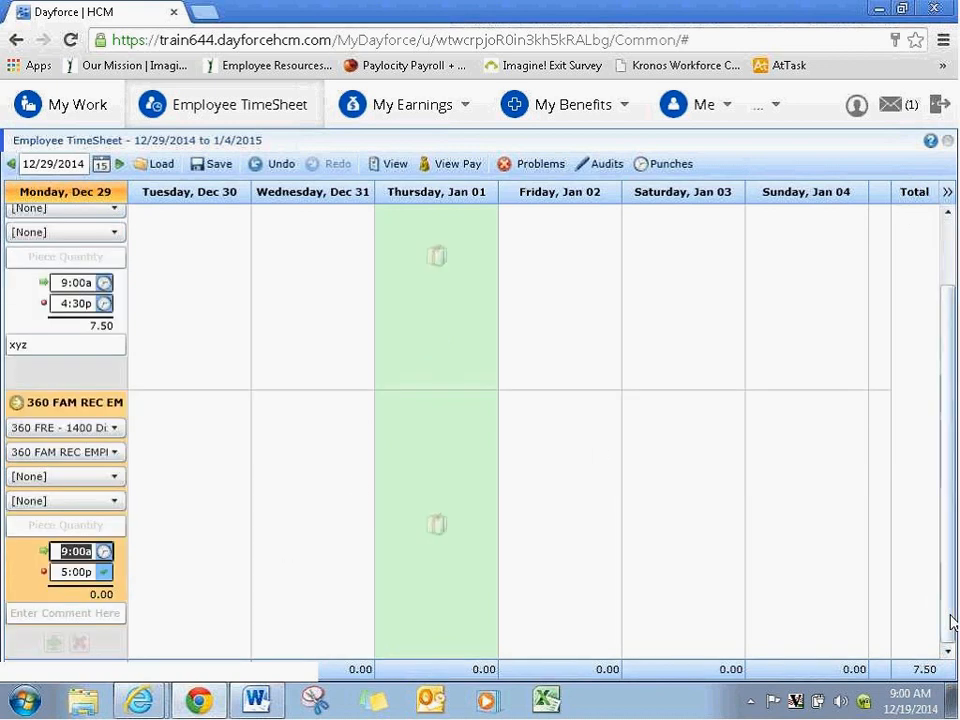
left_click(116, 453)
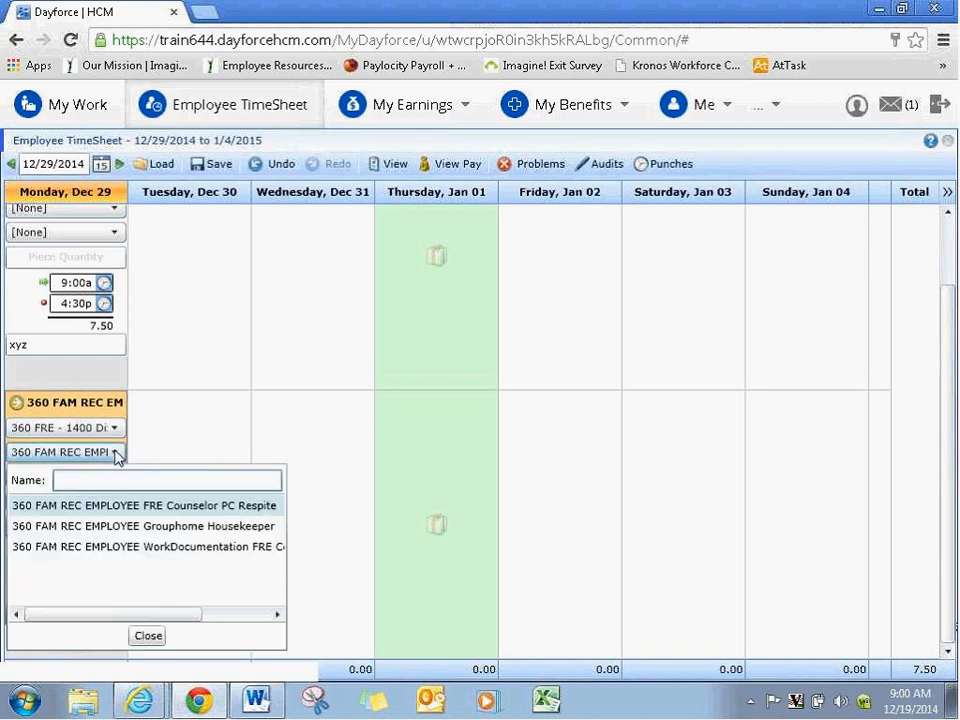
left_click(145, 635)
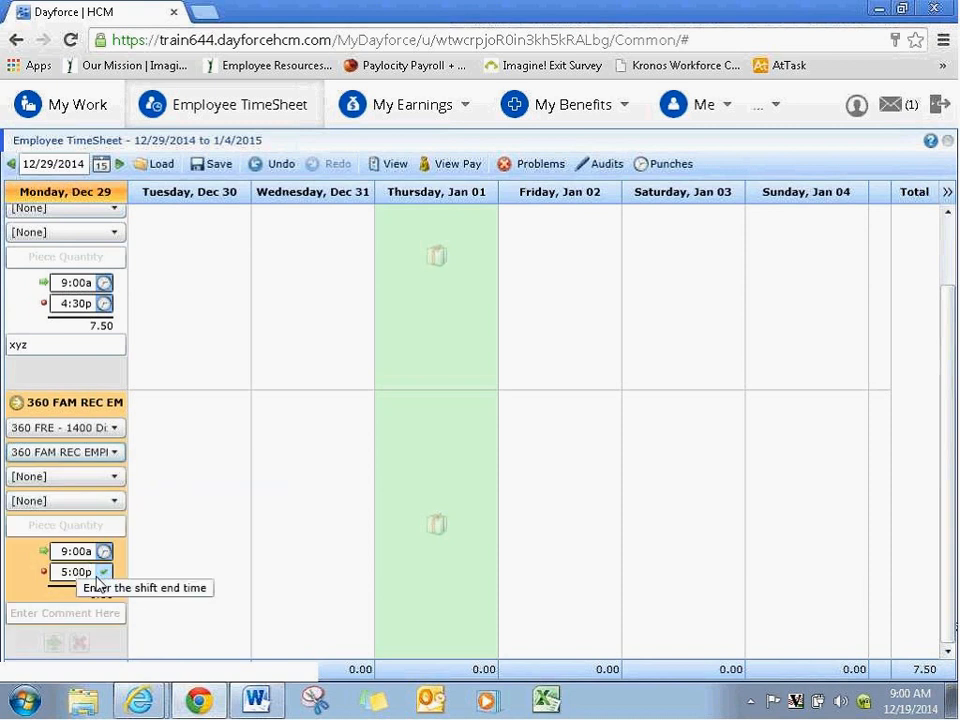
left_click(75, 551)
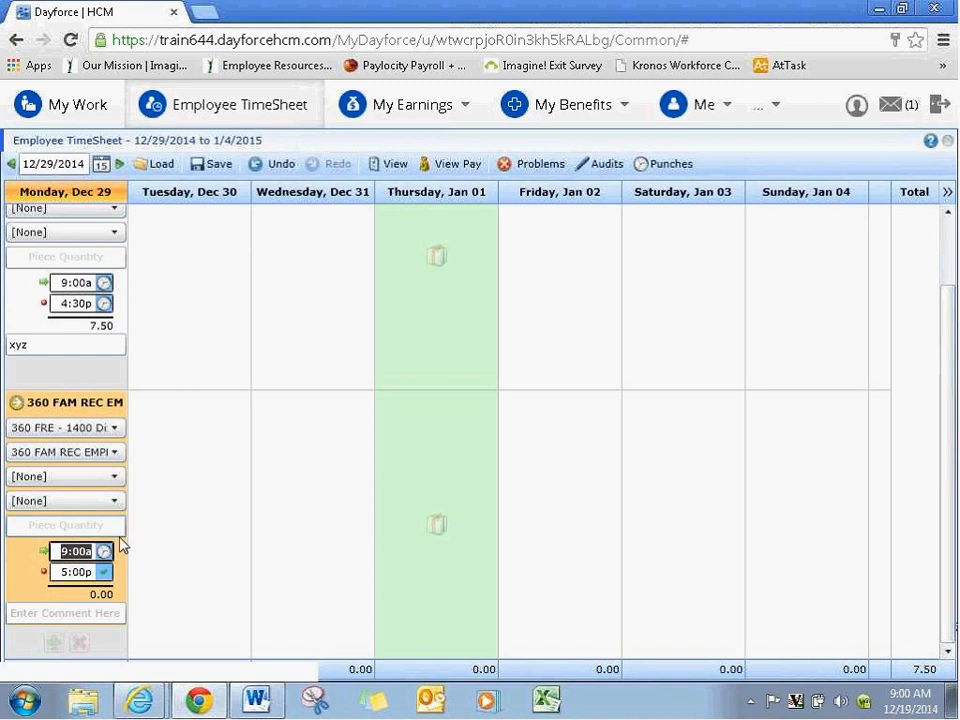
type("430p")
key("Tab")
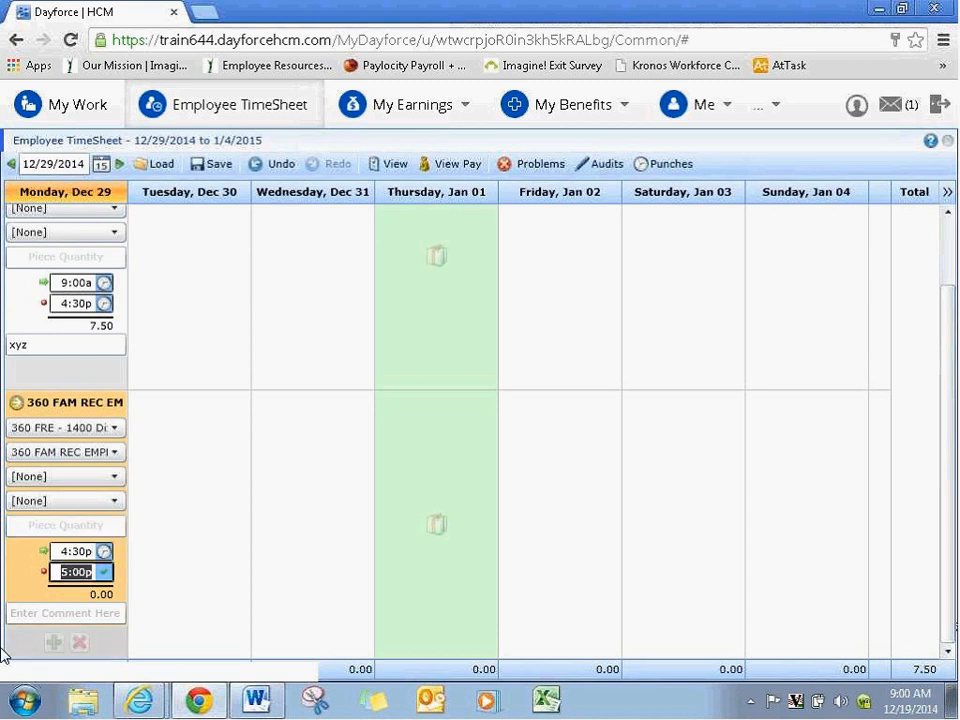
left_click(54, 610)
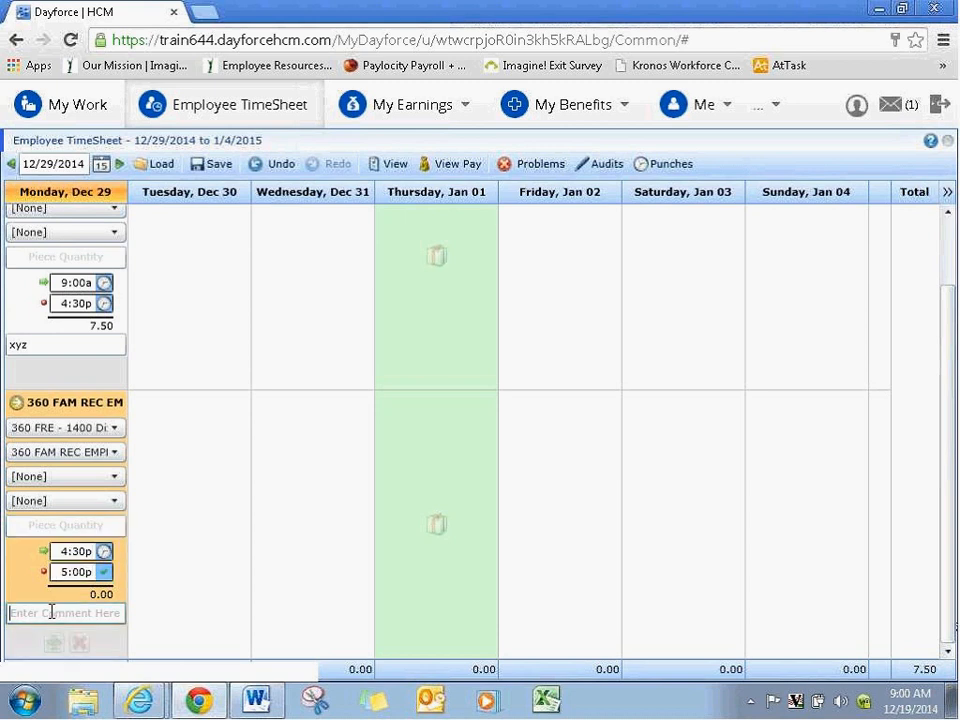
type("abe")
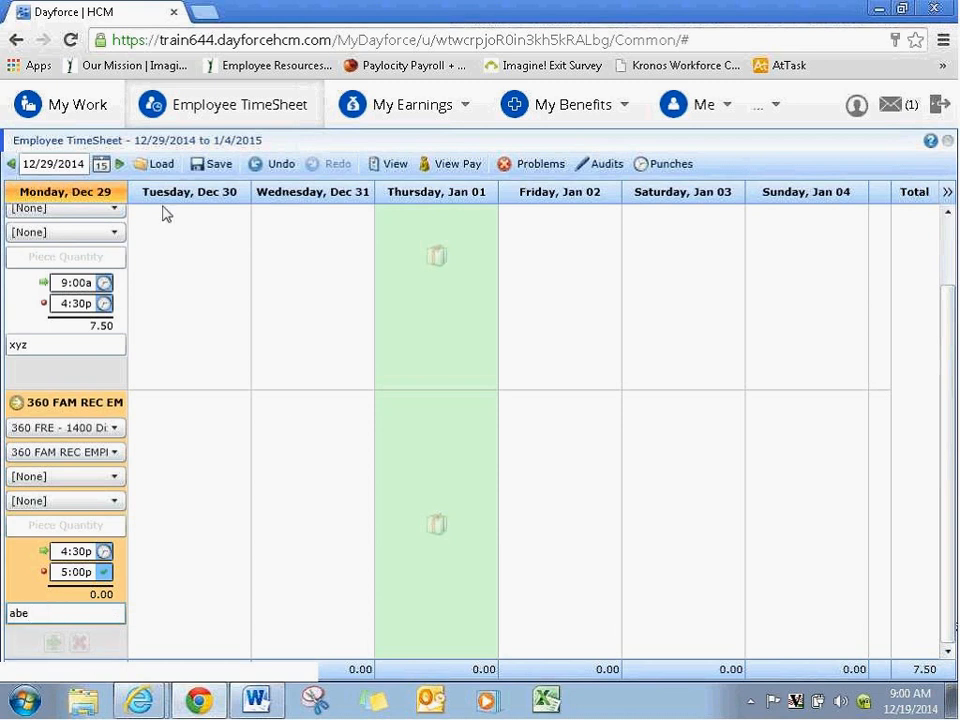
left_click(228, 165)
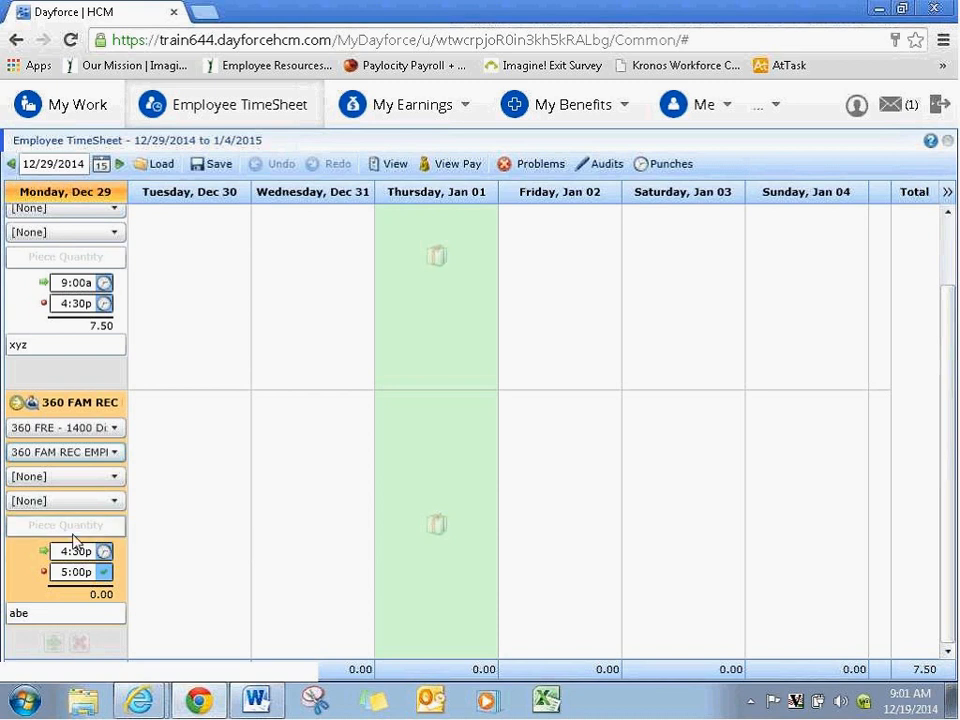
- Add a name and 'PC' before 'xyz' in the 9:00a–4:30p shift comment and save
left_click(34, 614)
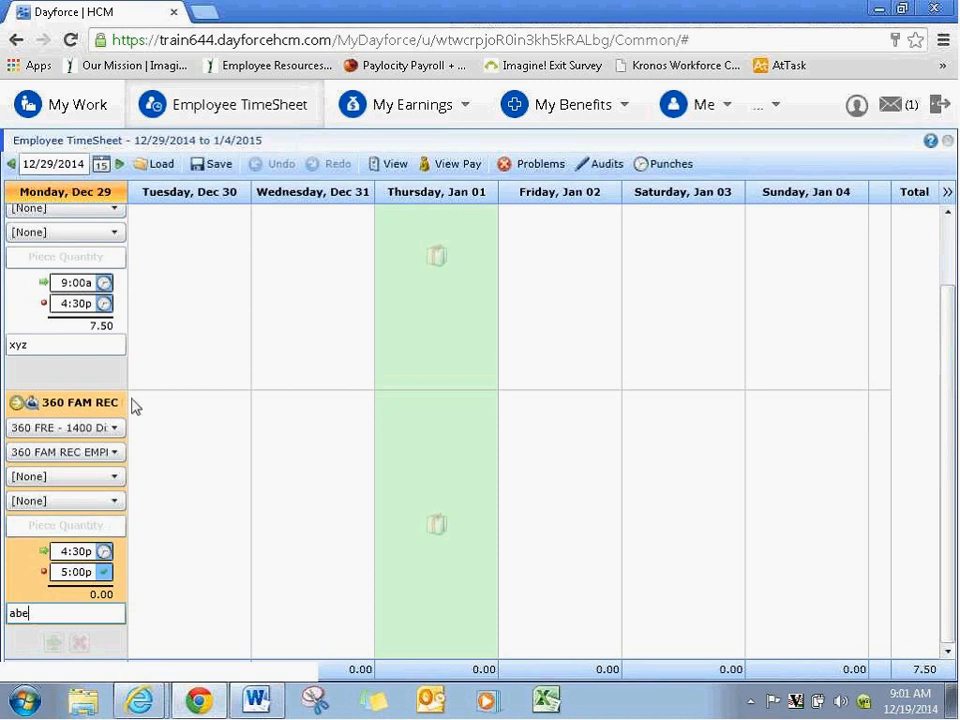
left_click_drag(33, 346, 4, 355)
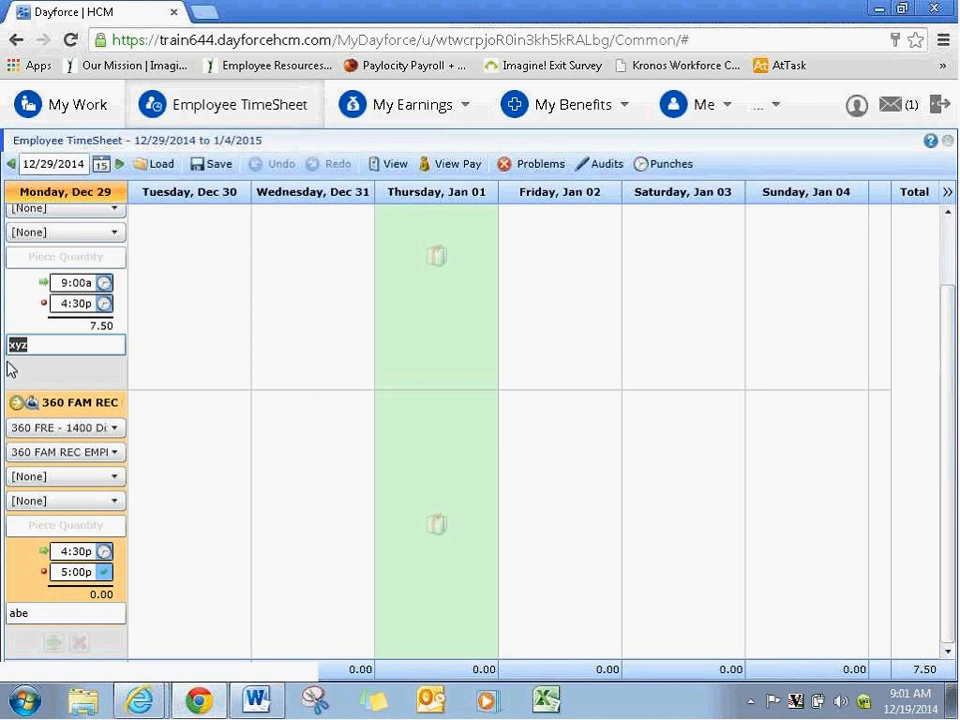
type("Samit")
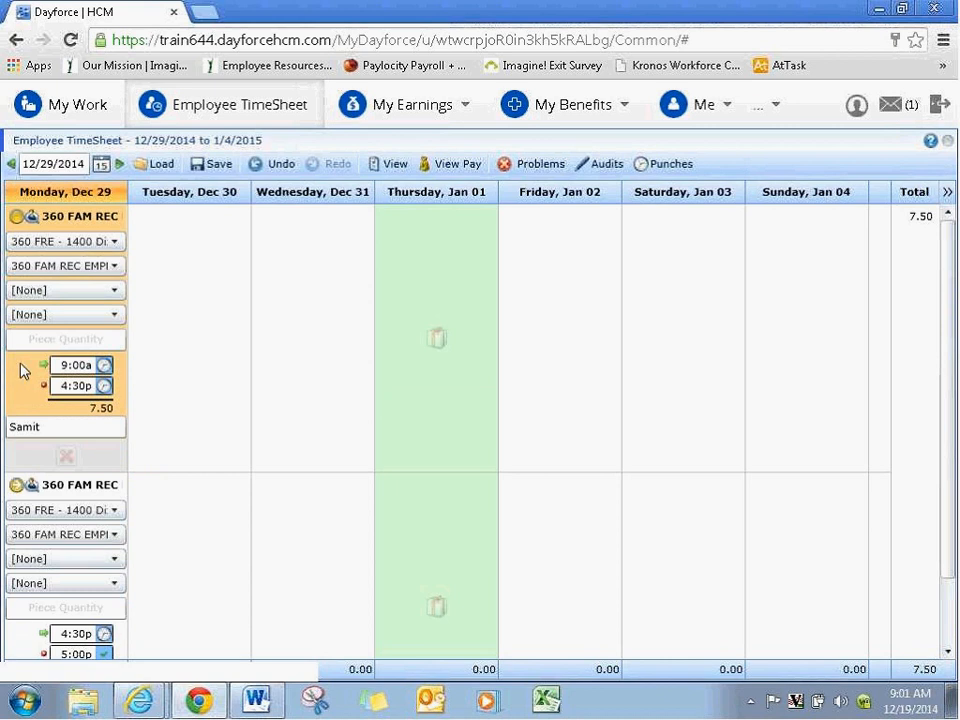
left_click(56, 426)
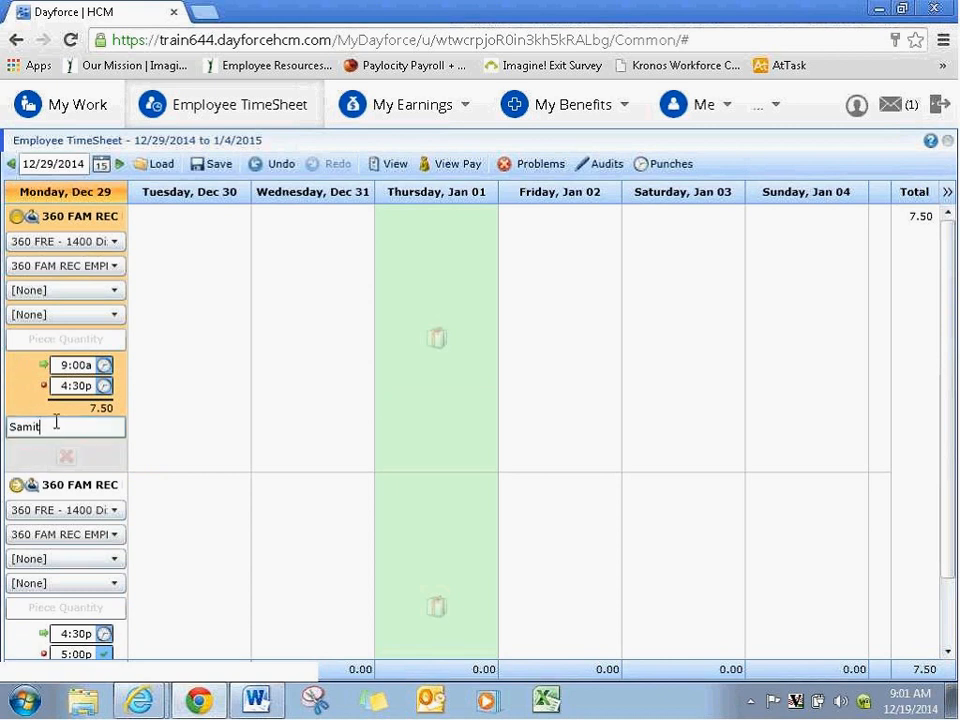
type("PC")
type("xyz")
left_click(215, 164)
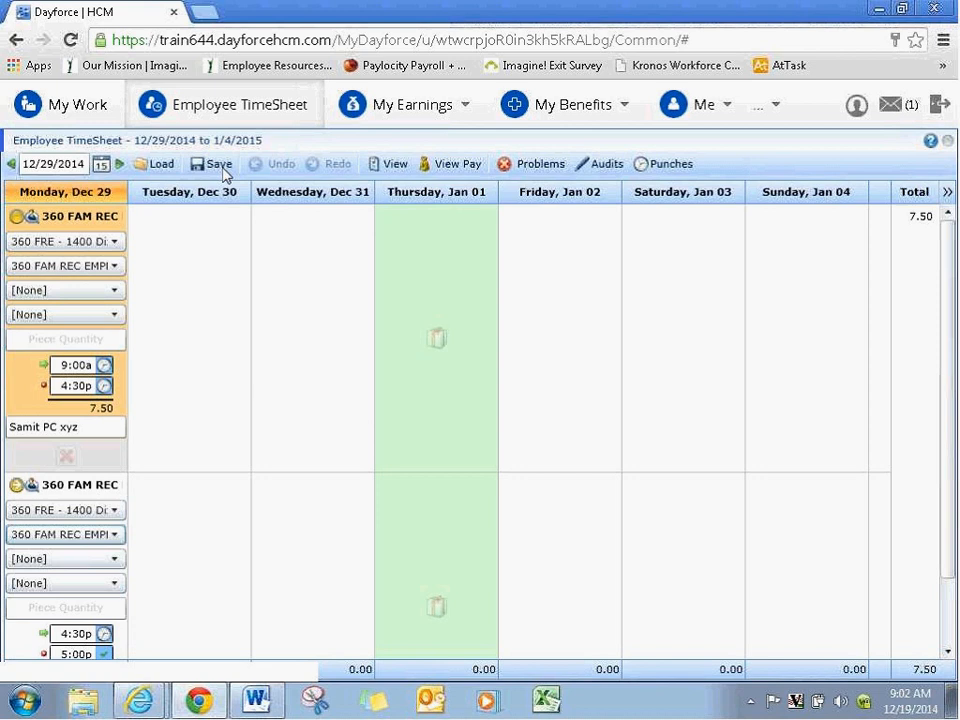
left_click(88, 426)
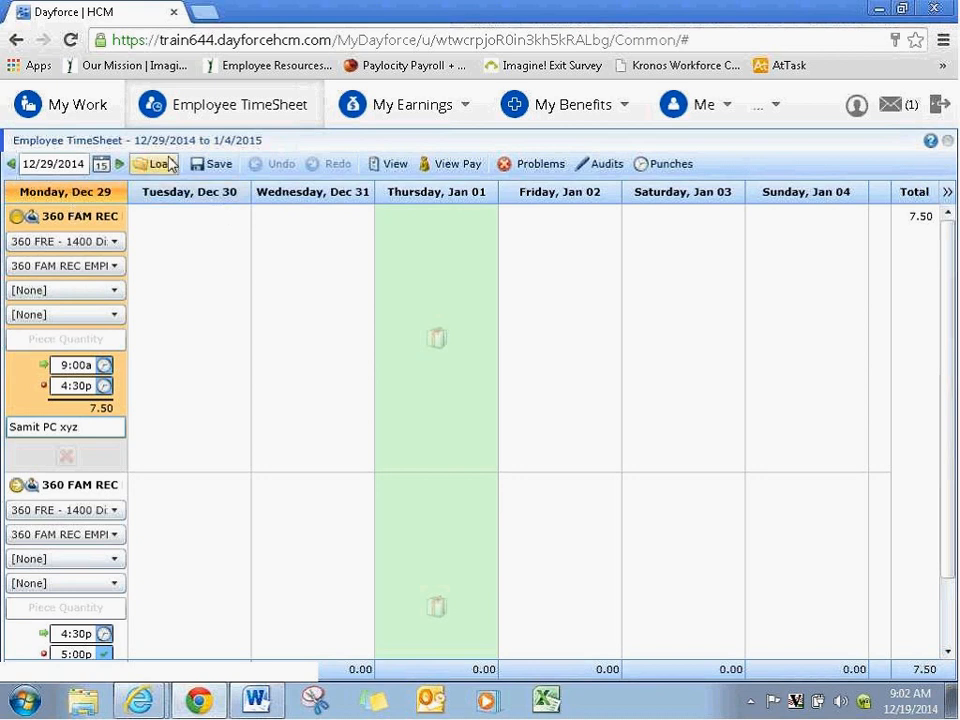
left_click(205, 164)
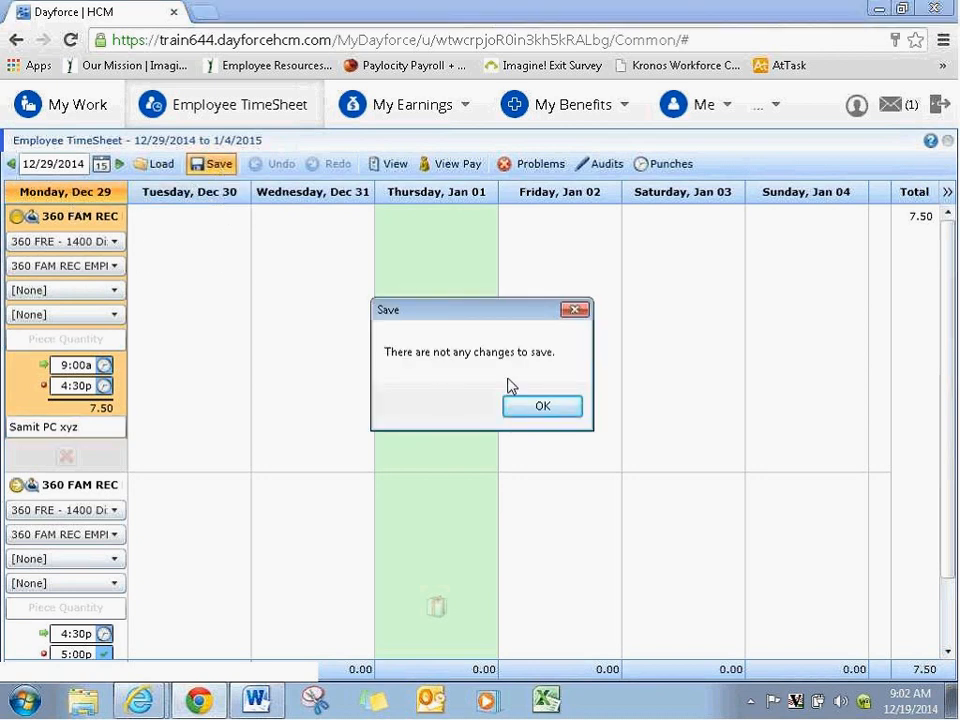
left_click(563, 410)
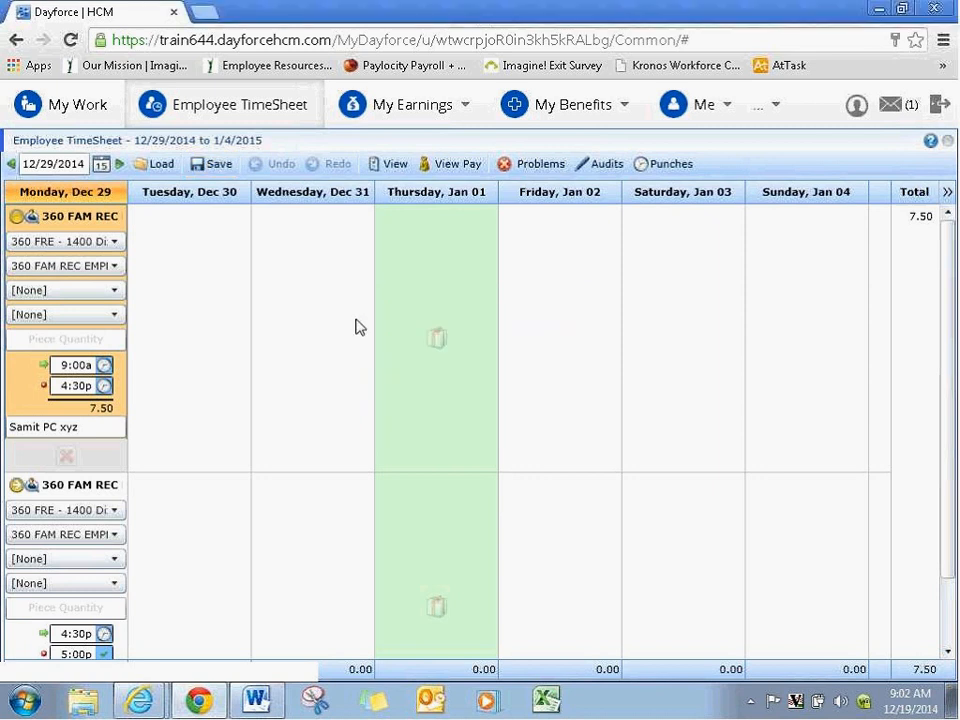
left_click(114, 268)
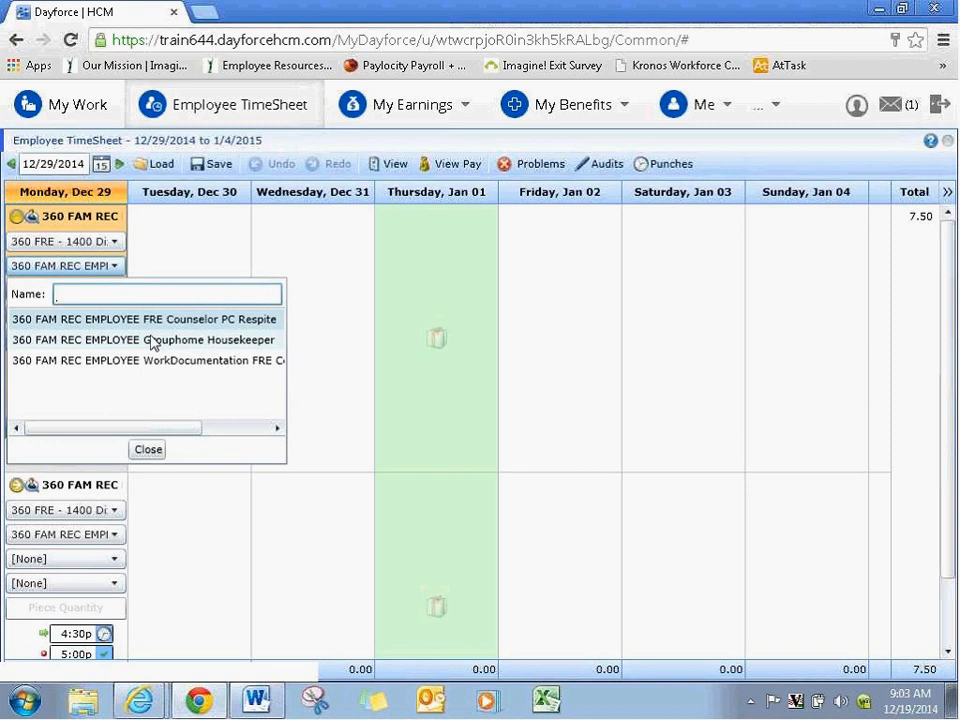
left_click(148, 450)
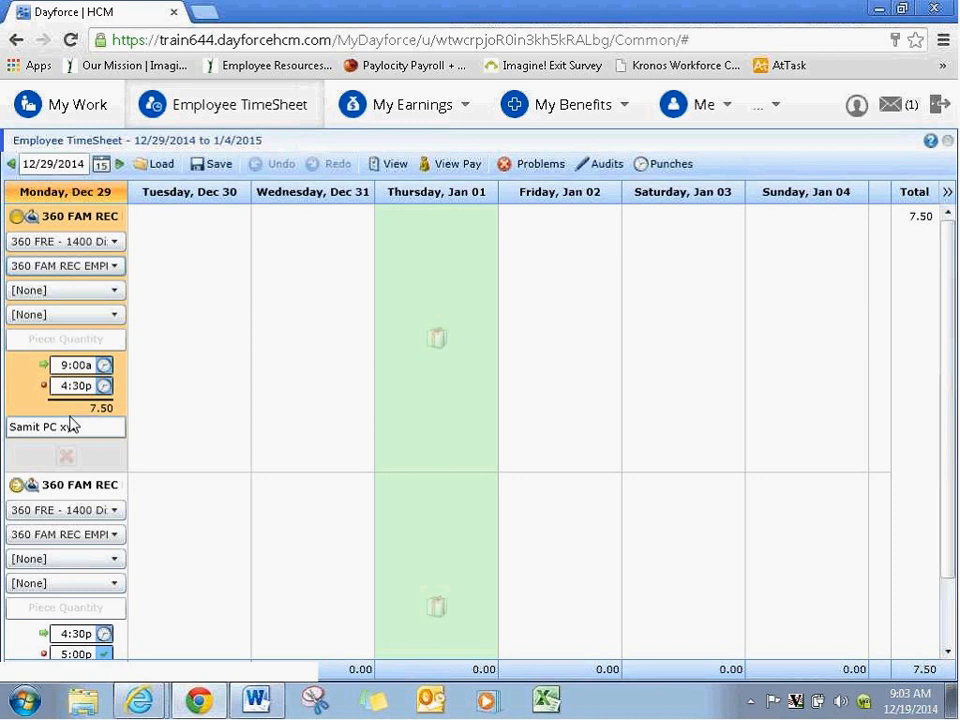
left_click(220, 165)
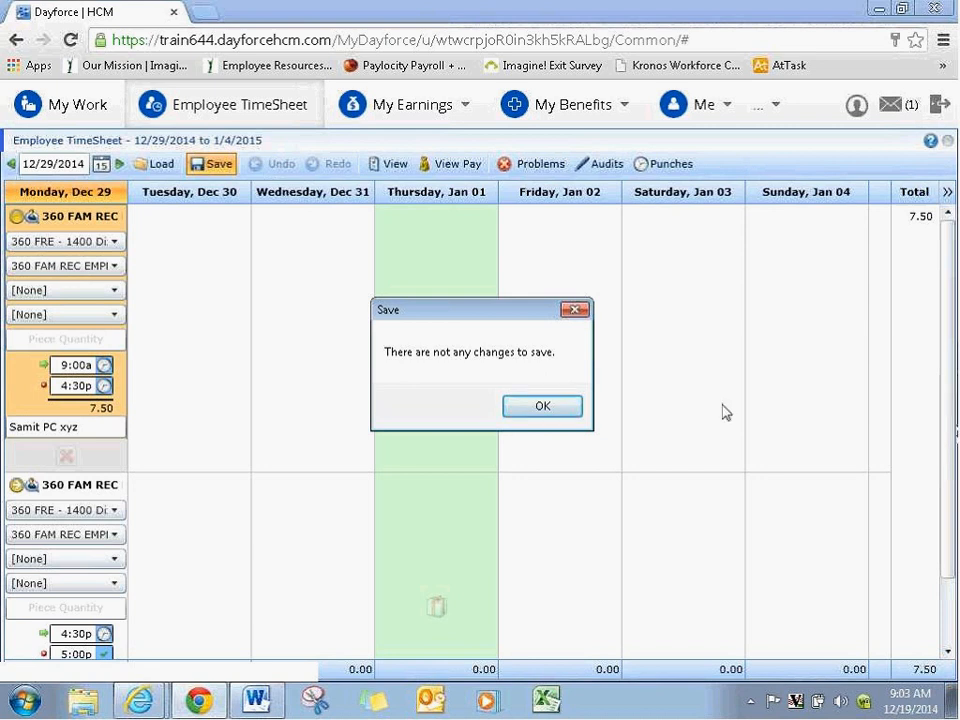
left_click(542, 407)
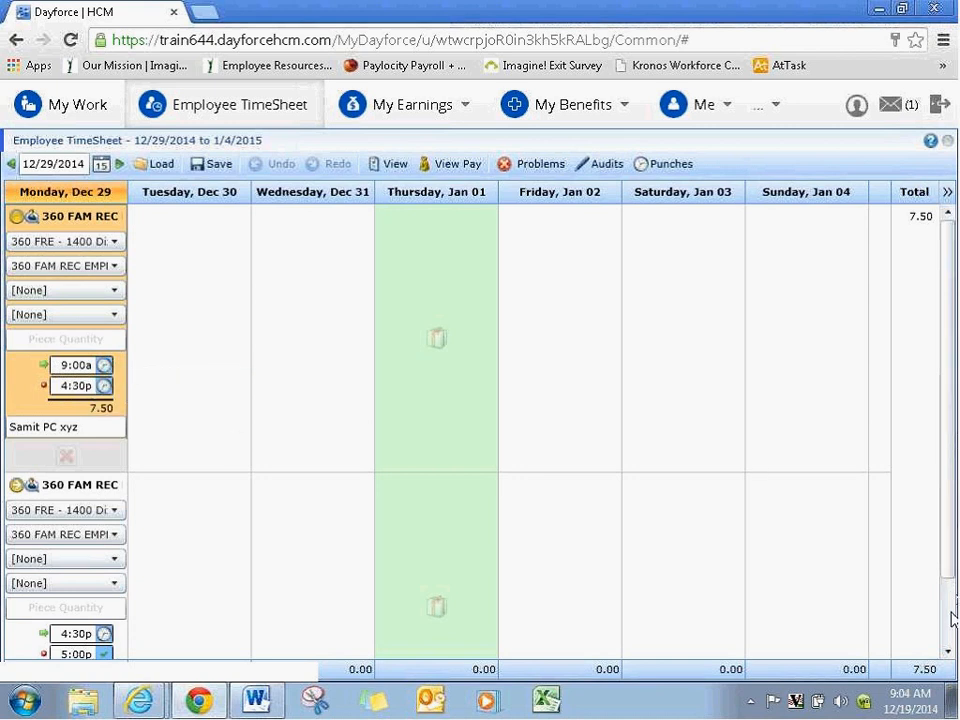
- Change the second Monday shift's start from 4:30p to 4:00p and save the timesheet
scroll(952, 617, "down", 2)
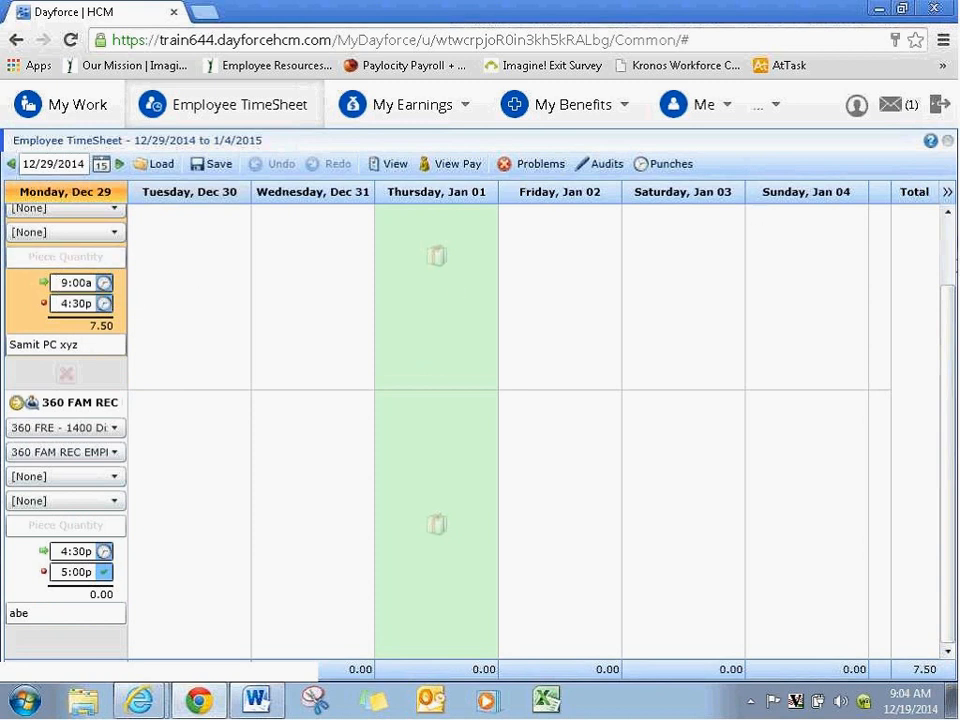
left_click(56, 549)
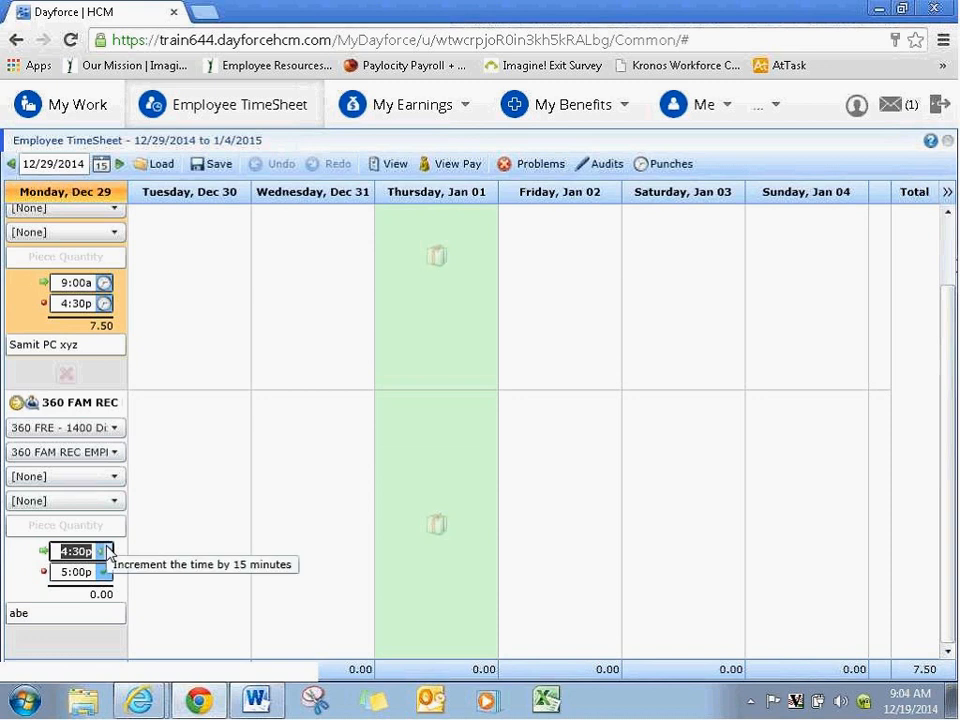
type("4")
type("p")
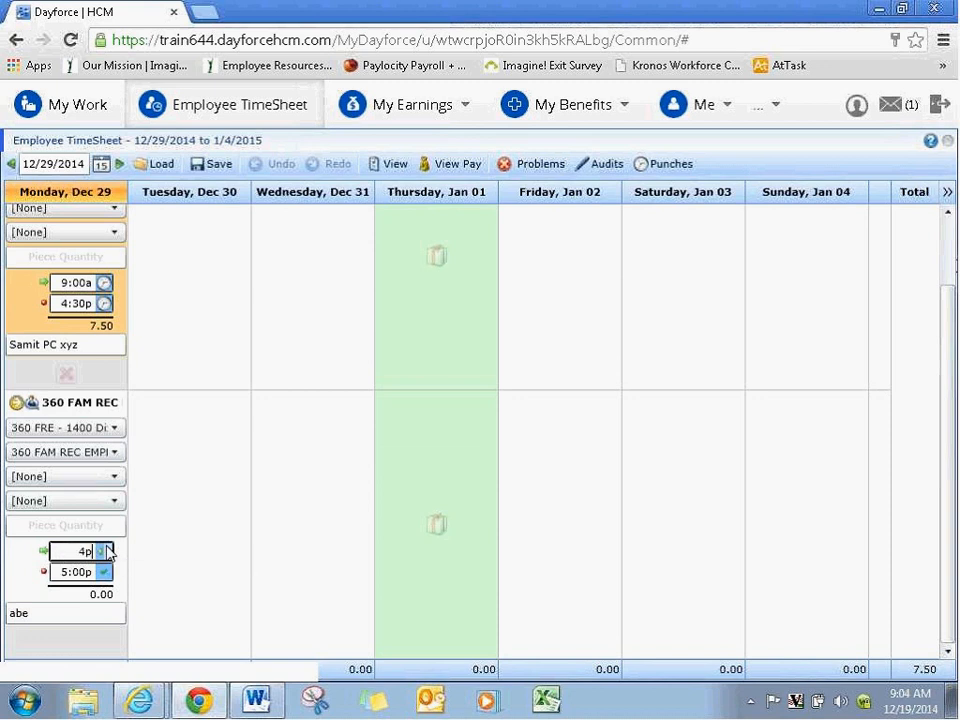
key("Tab")
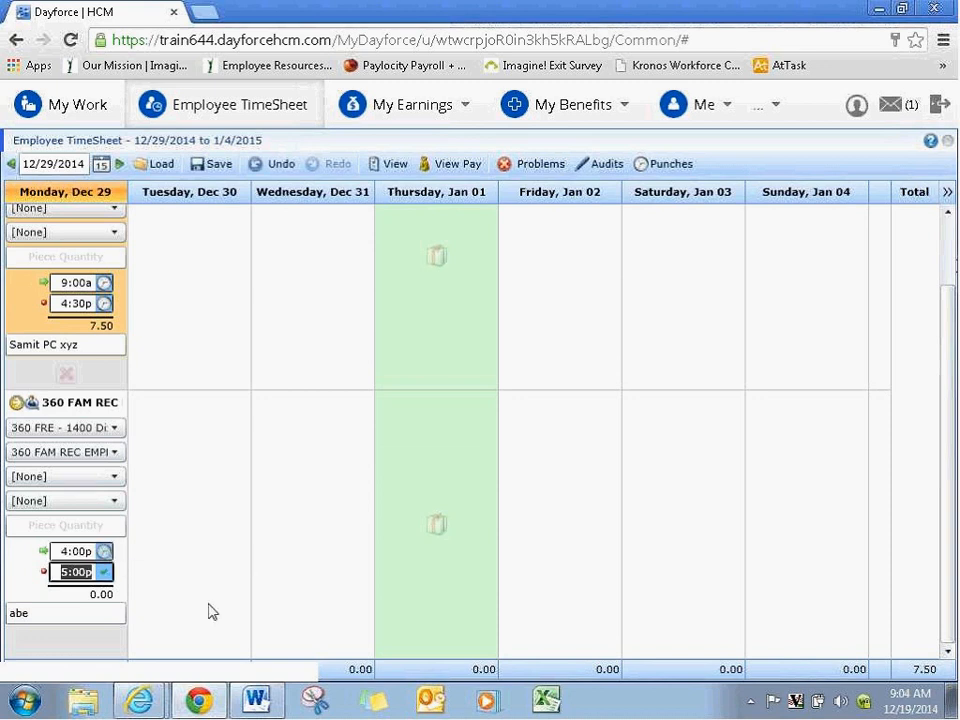
left_click(218, 164)
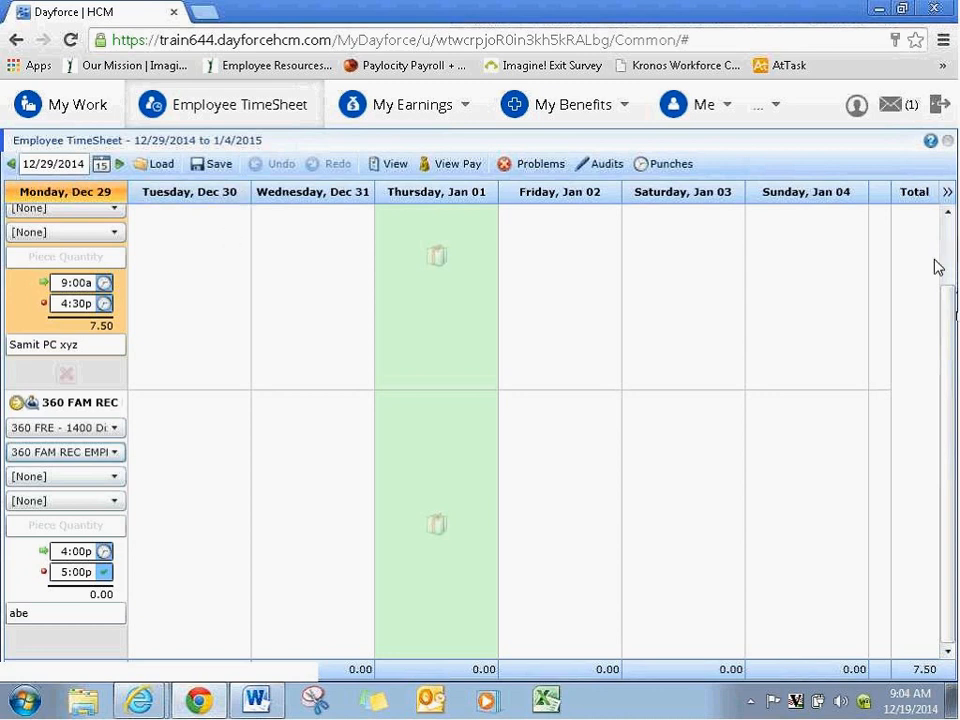
scroll(949, 251, "up", 2)
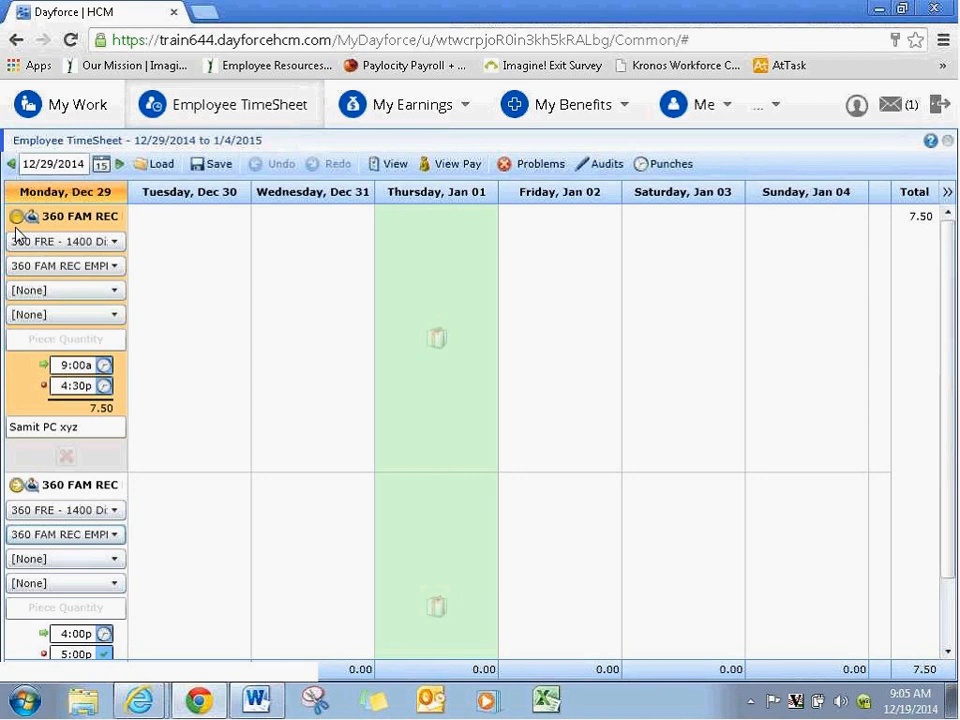
left_click(528, 166)
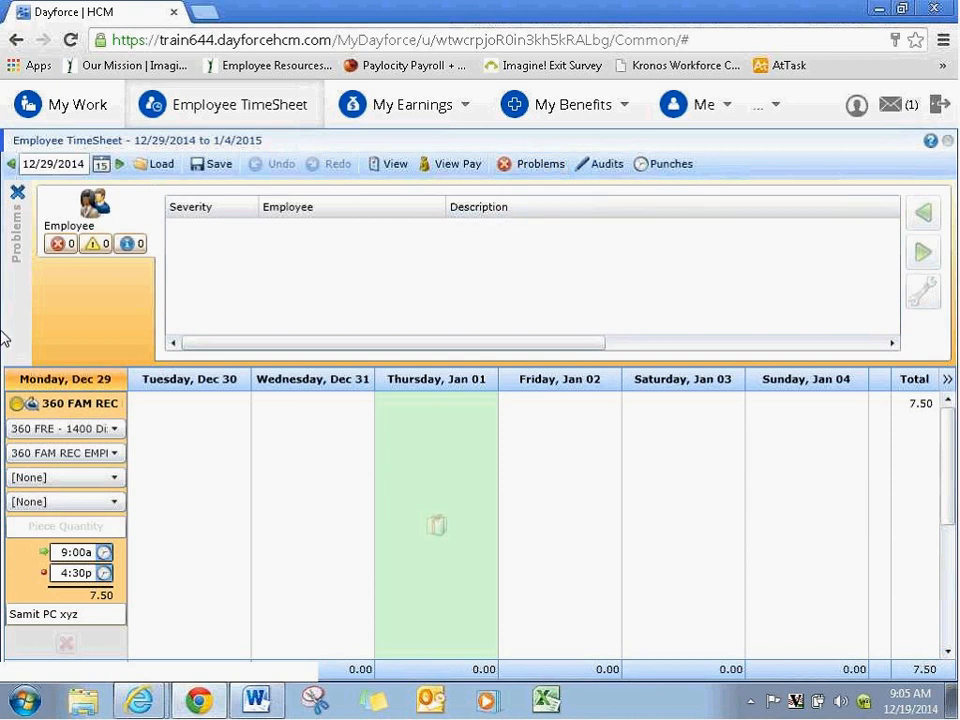
left_click(17, 193)
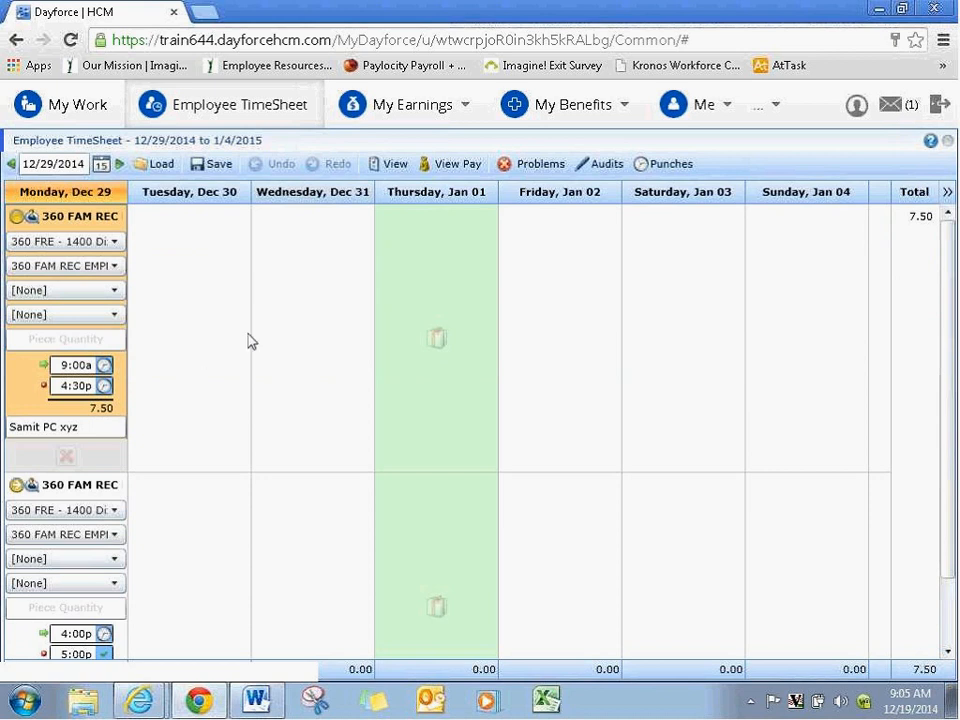
- Select the Tuesday, Dec 30 cell in the second 360 FAM REC row
left_click(315, 317)
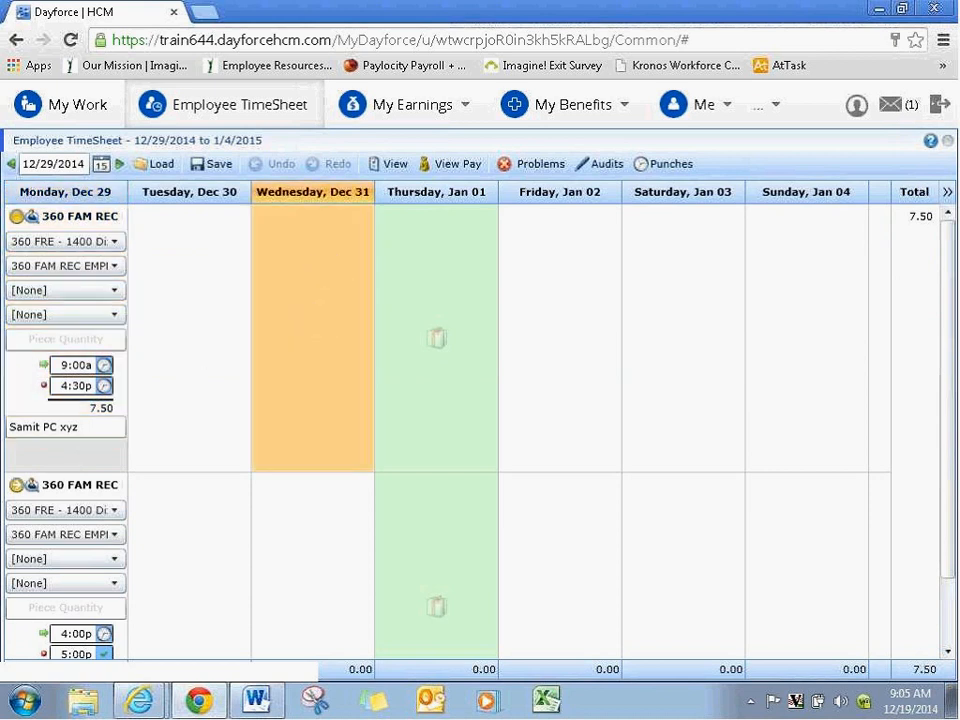
left_click(215, 297)
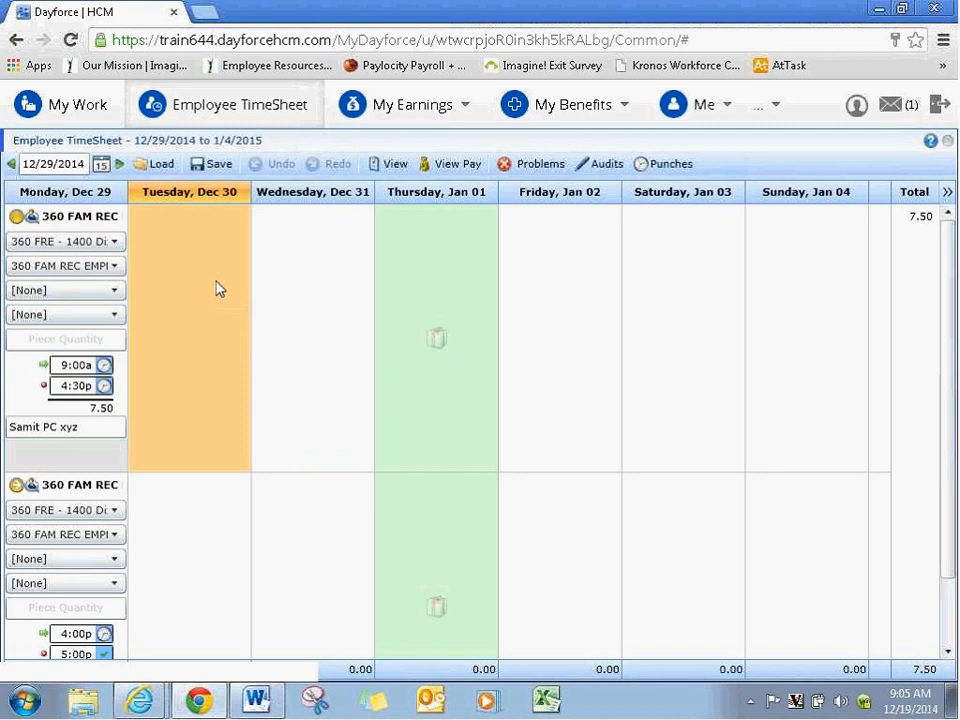
left_click(196, 549)
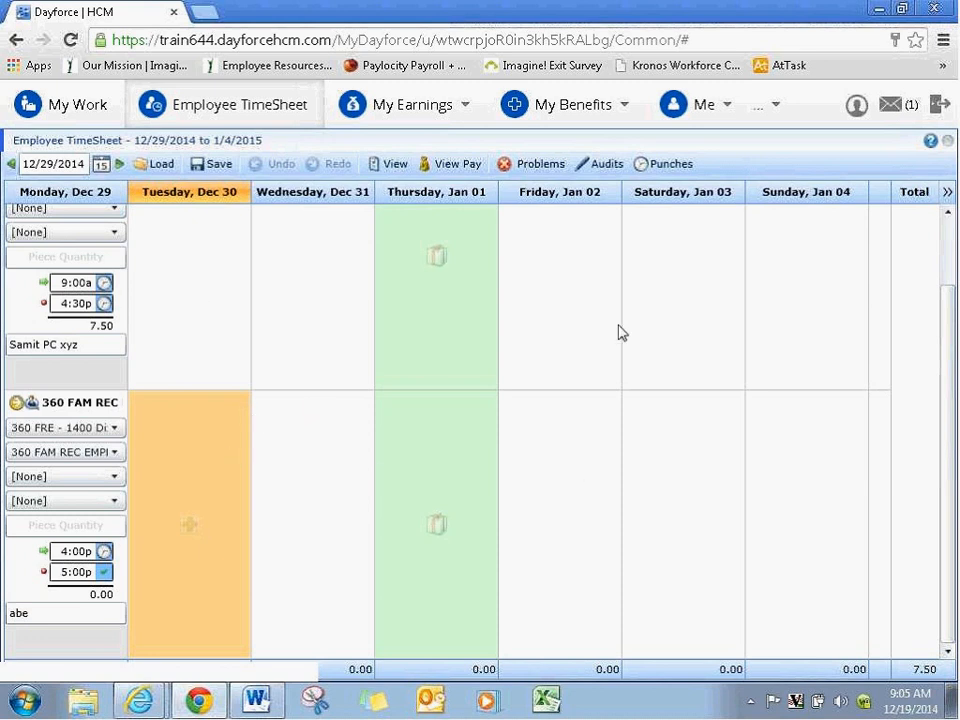
left_click(945, 241)
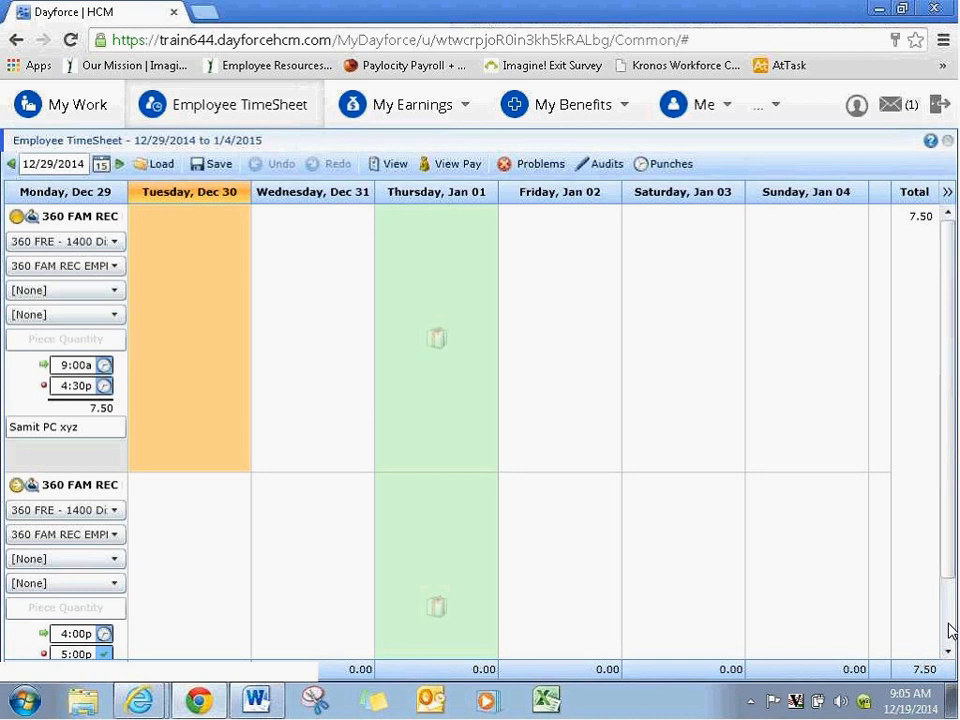
scroll(950, 630, "down", 2)
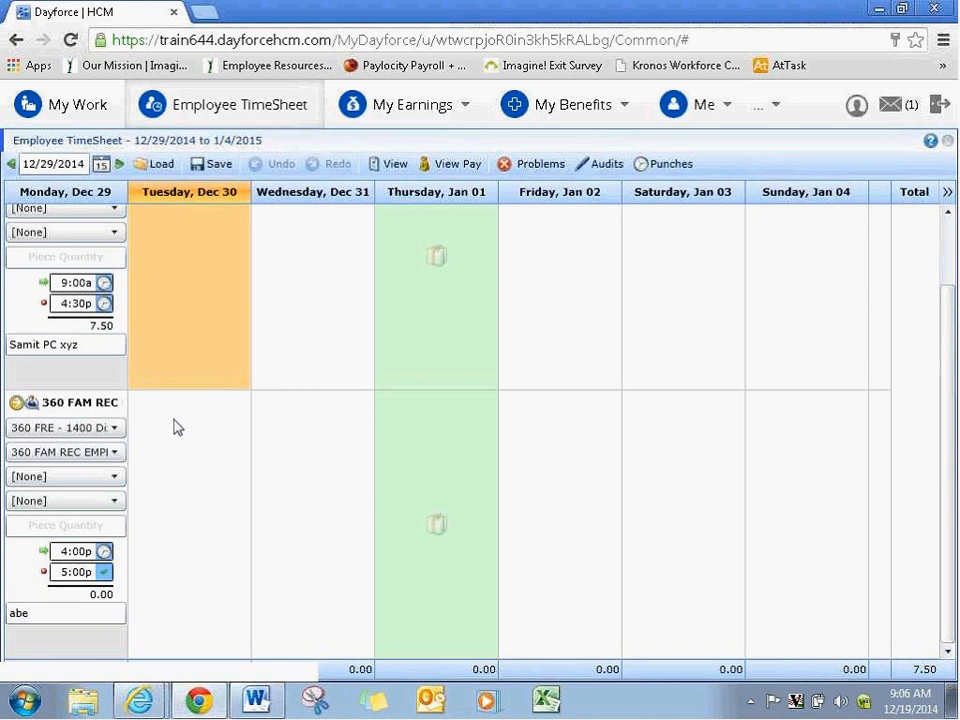
scroll(187, 264, "up", 2)
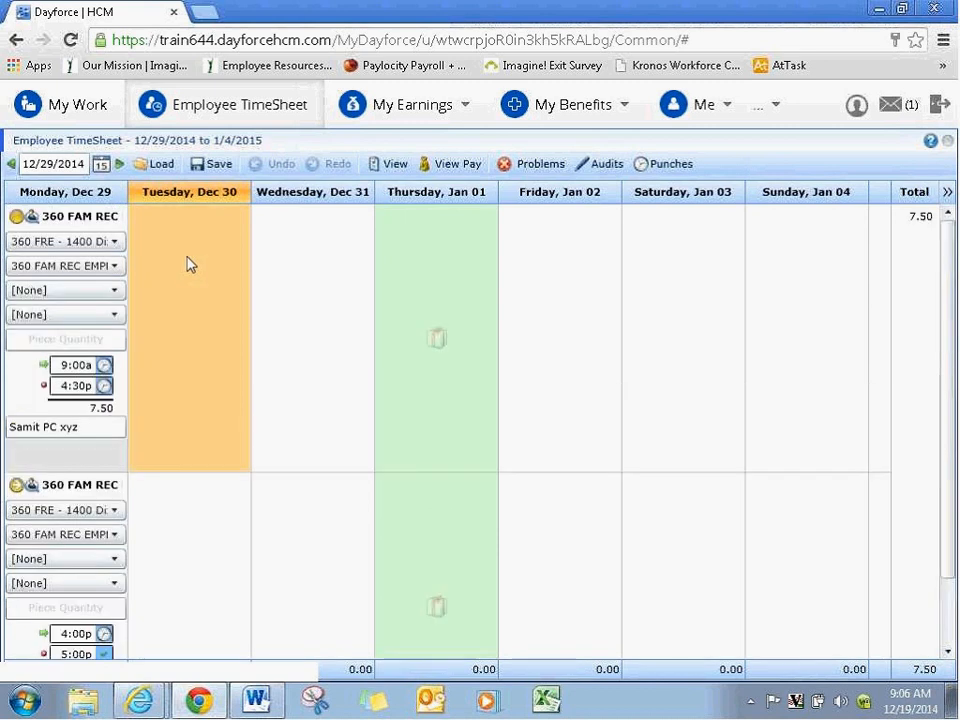
left_click(180, 586)
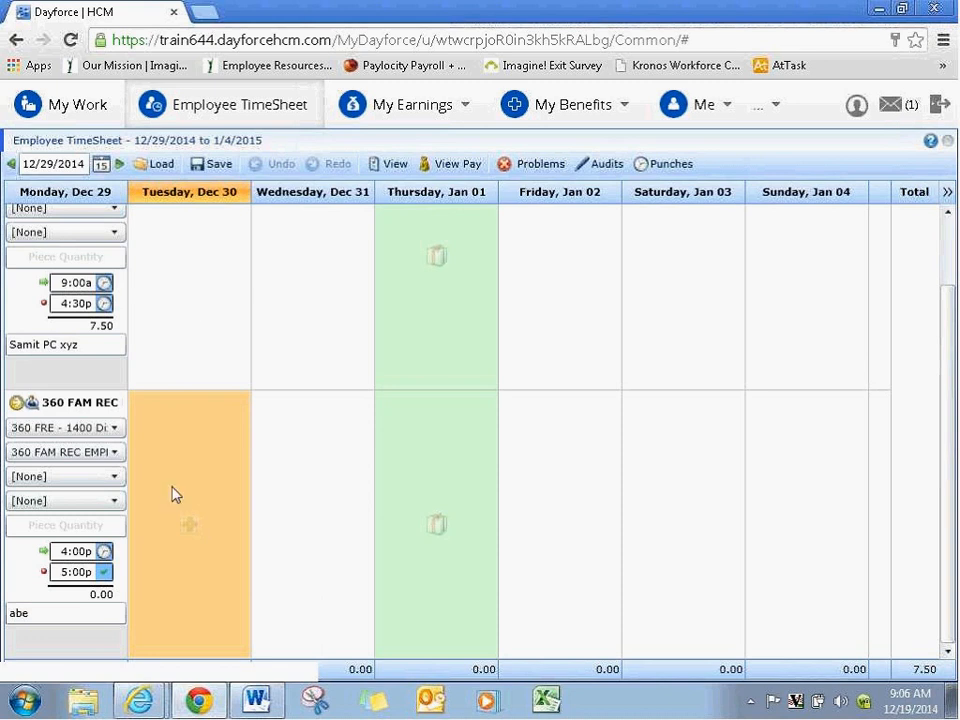
- Add default 9:00a–5:00p 360 FAM REC shifts on Tuesday Dec 30 and Wednesday Dec 31
left_click(189, 524)
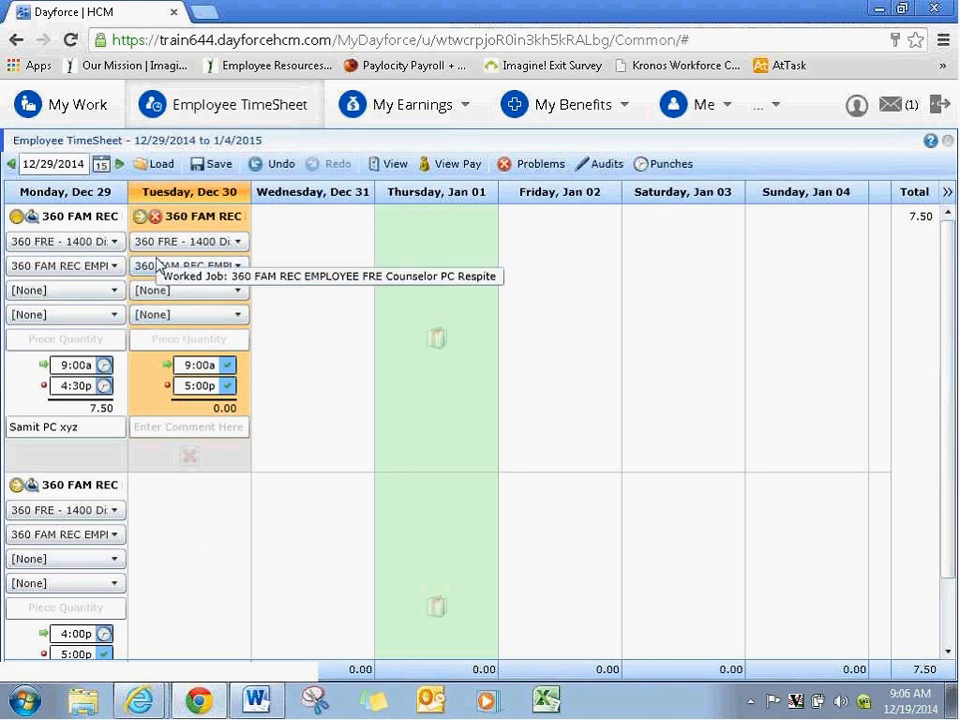
left_click(340, 310)
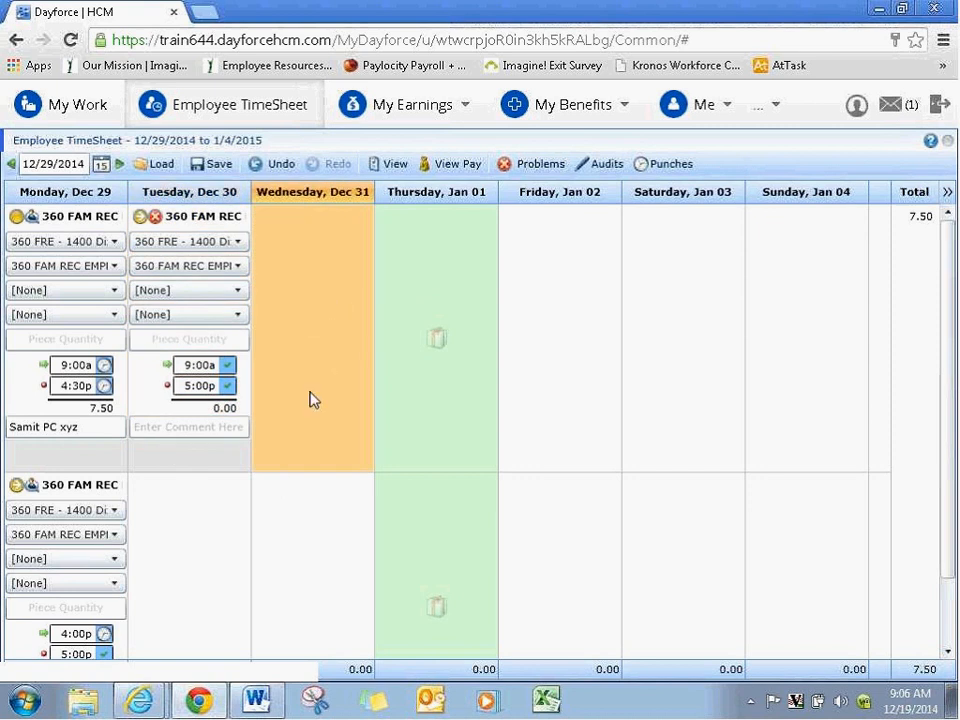
left_click(335, 587)
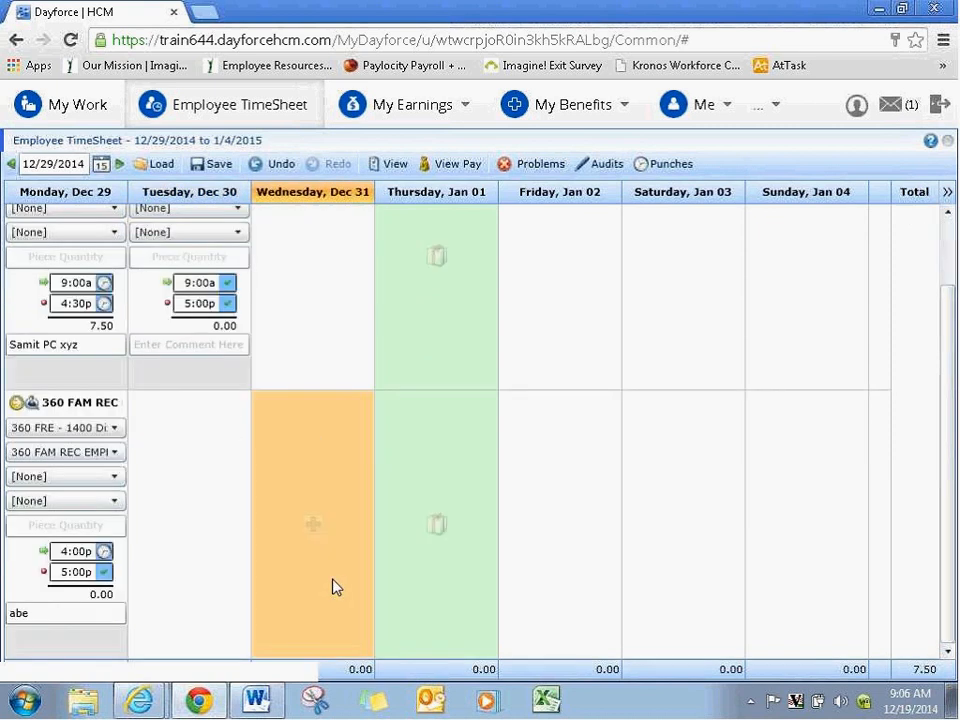
left_click(312, 524)
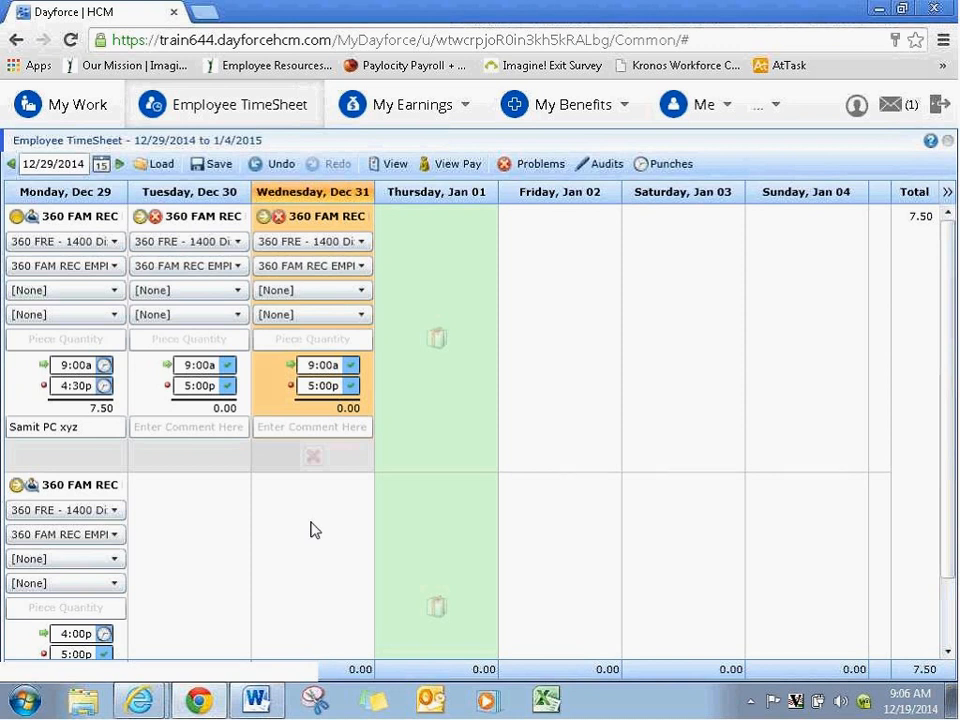
- Accept Tuesday's 9:00a start and 5:00p end times so the shift counts 8.00 hours
left_click(226, 367)
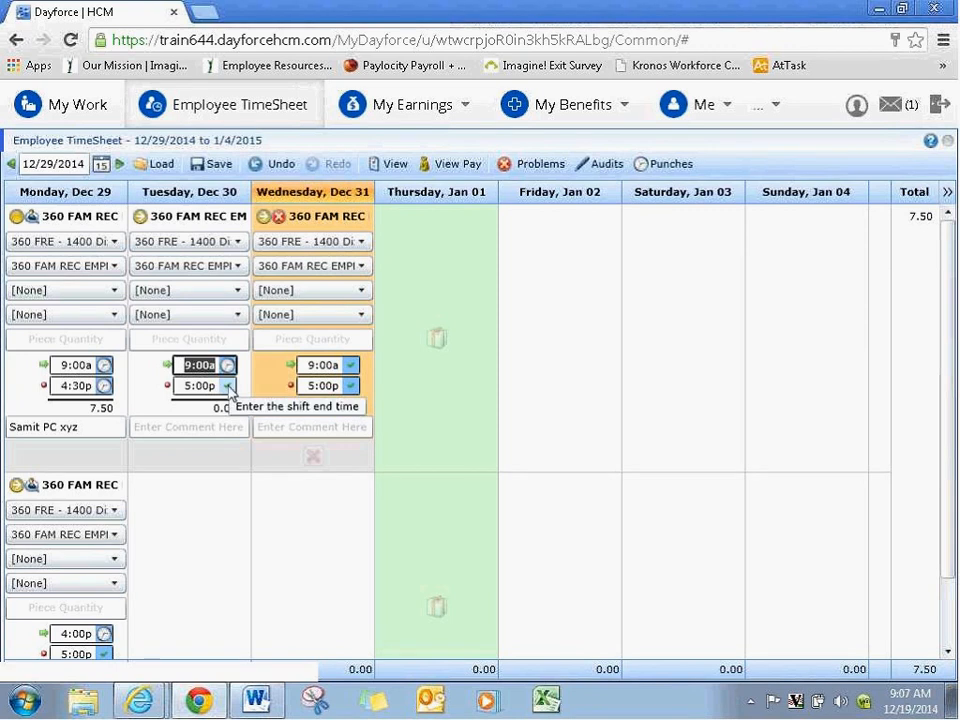
left_click(229, 387)
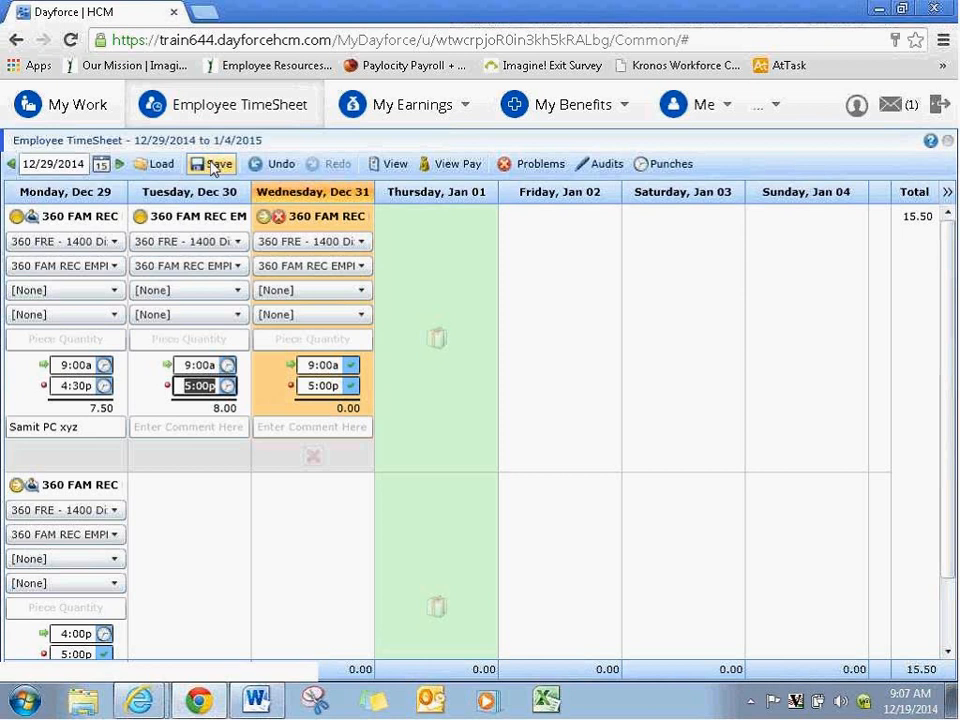
- Save the timesheet, accepting the Problems Exist and invalid-start-time warnings
left_click(212, 168)
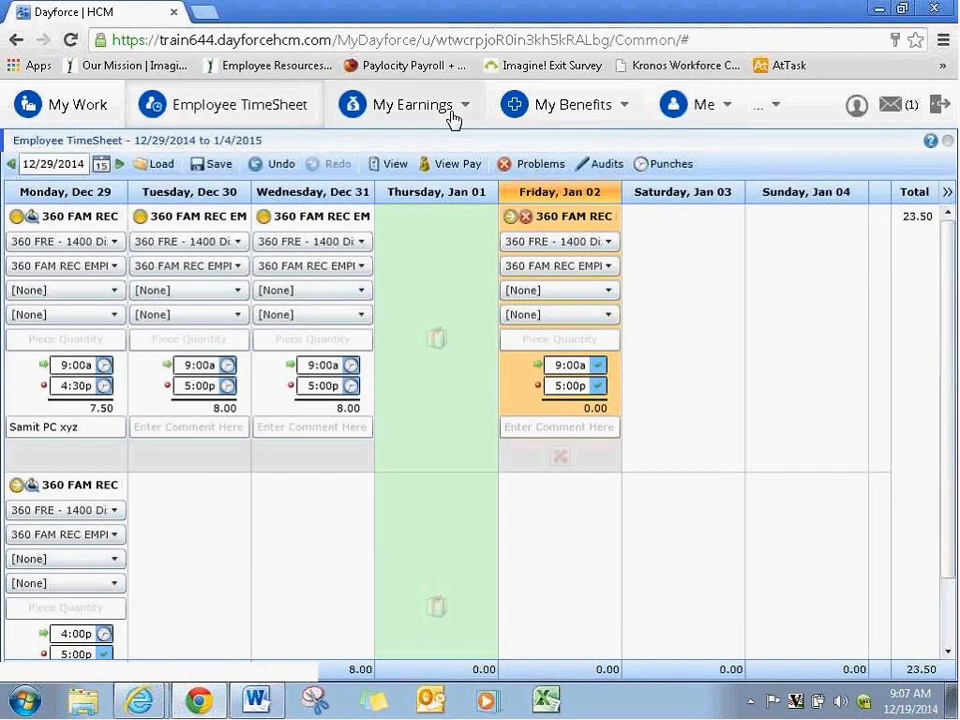
left_click(212, 166)
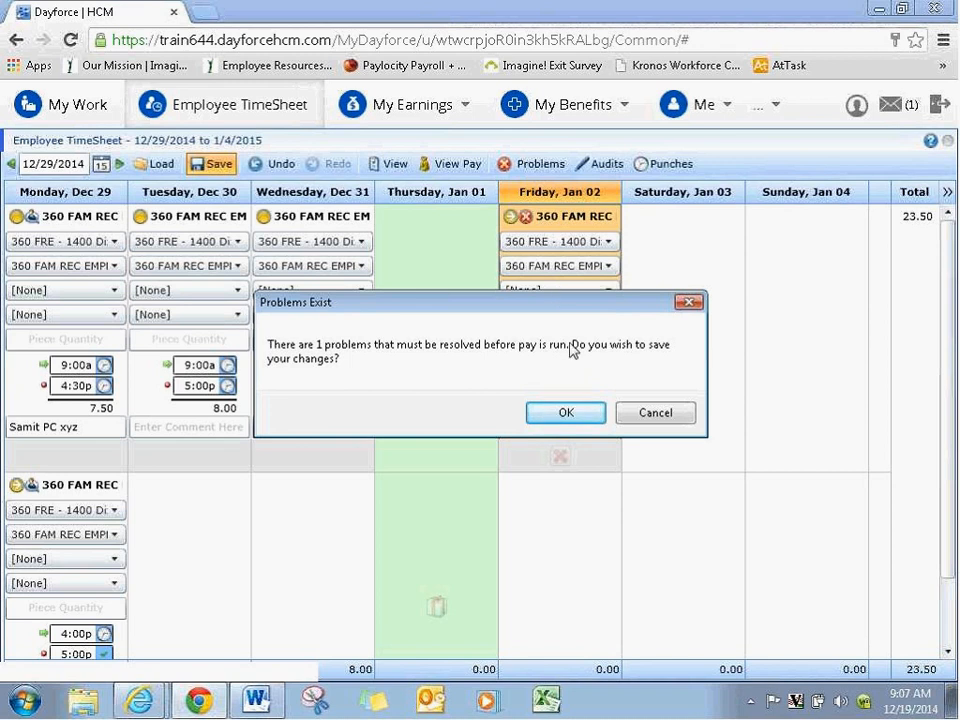
left_click(579, 420)
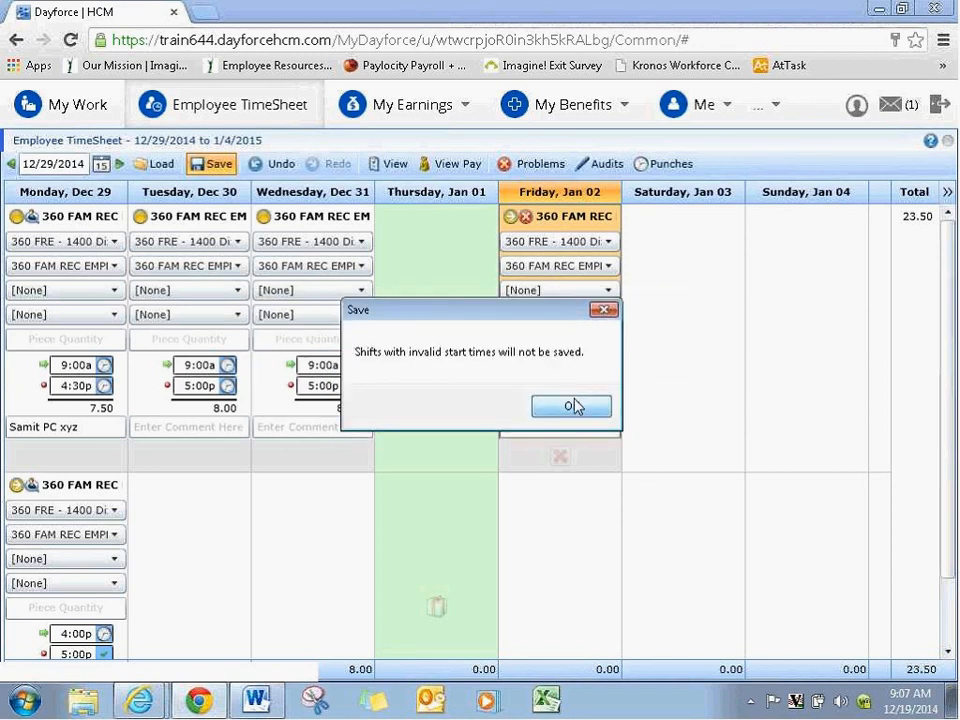
left_click(573, 406)
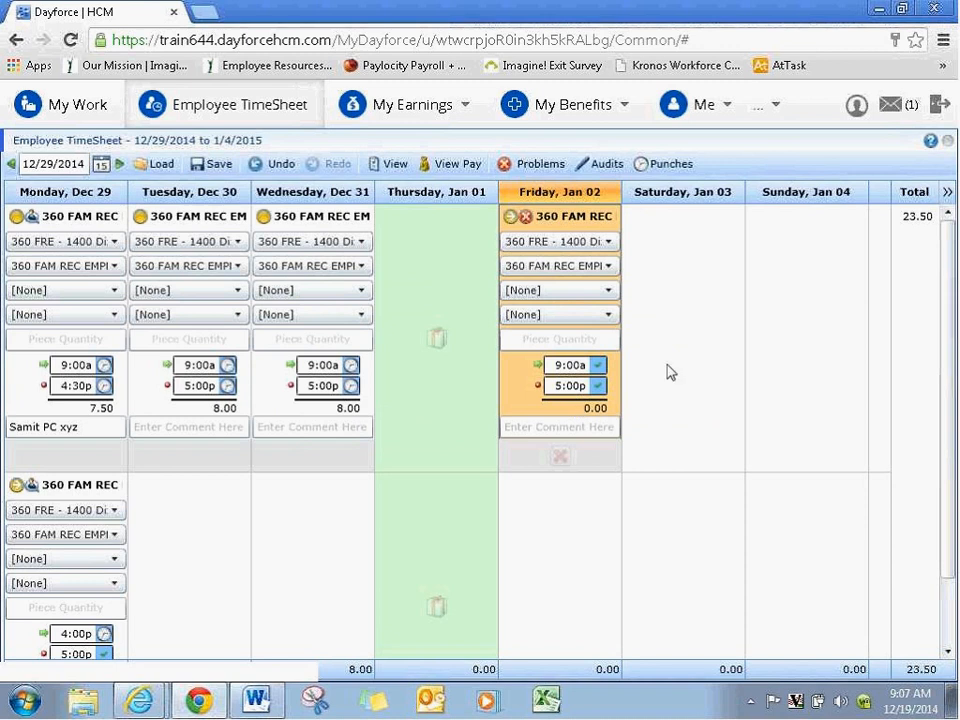
- Confirm Friday Jan 02's 9:00a–5:00p shift for 8.00 hours and save the 31.50-hour timesheet
left_click(598, 369)
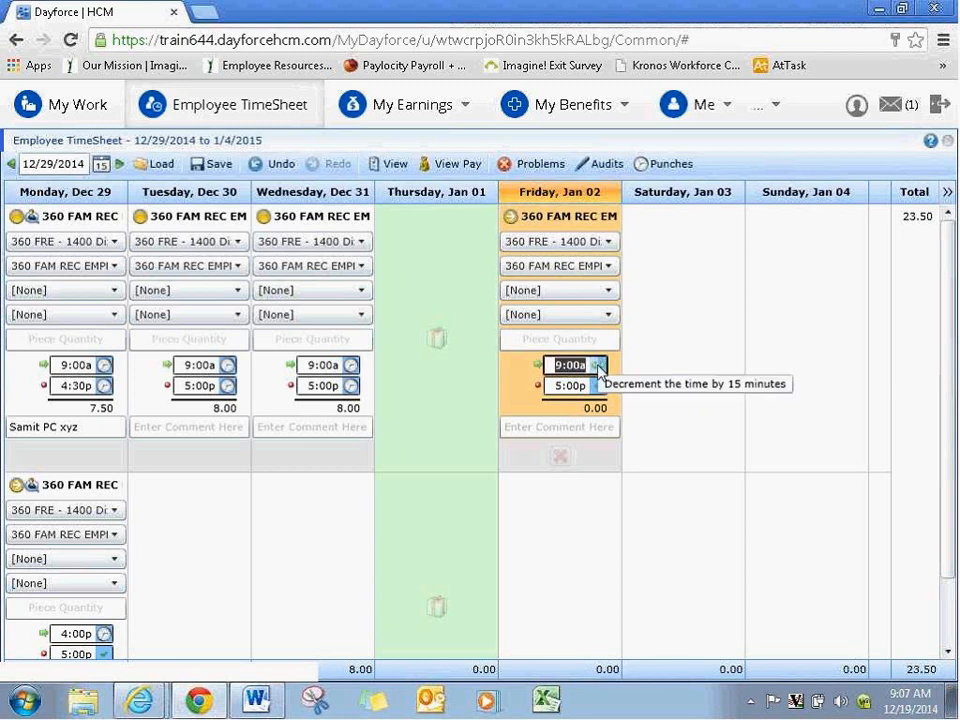
left_click(598, 388)
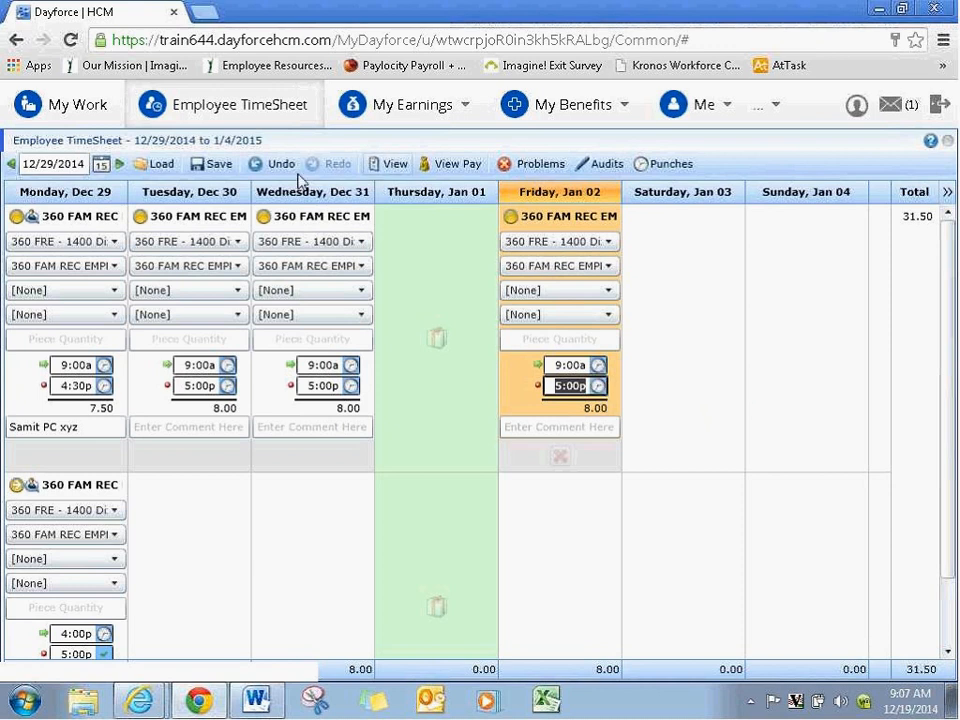
left_click(214, 165)
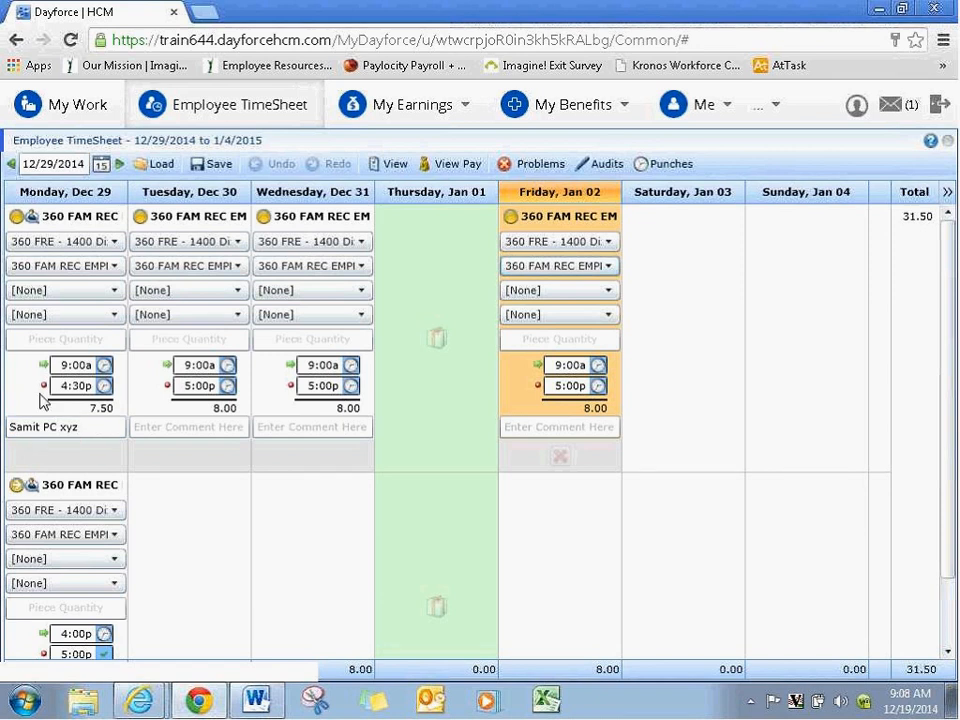
left_click(14, 318)
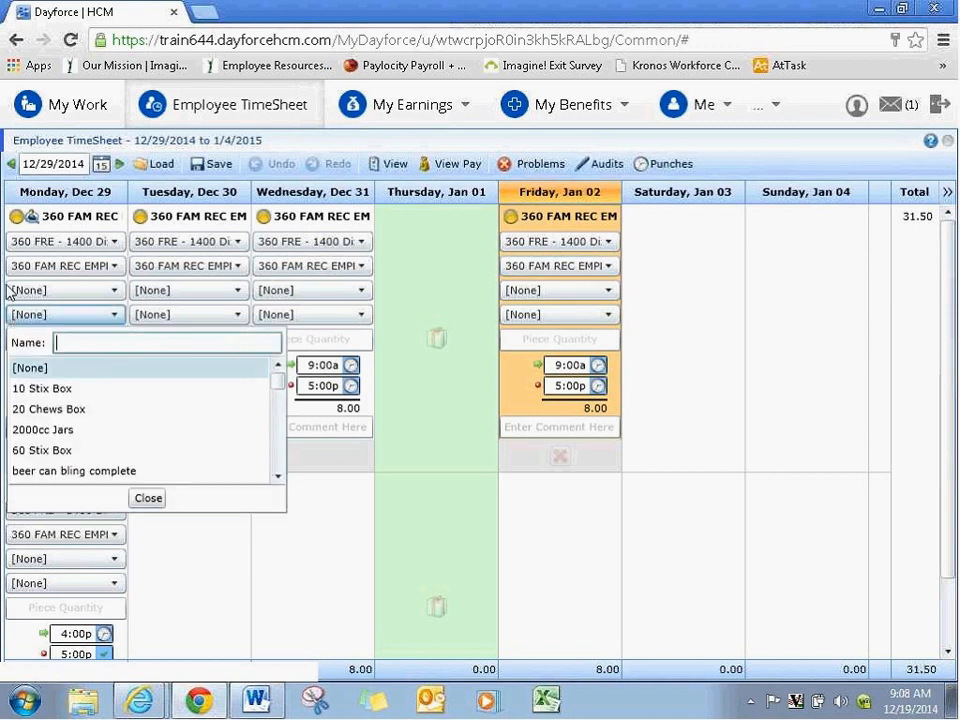
left_click(35, 243)
left_click(19, 340)
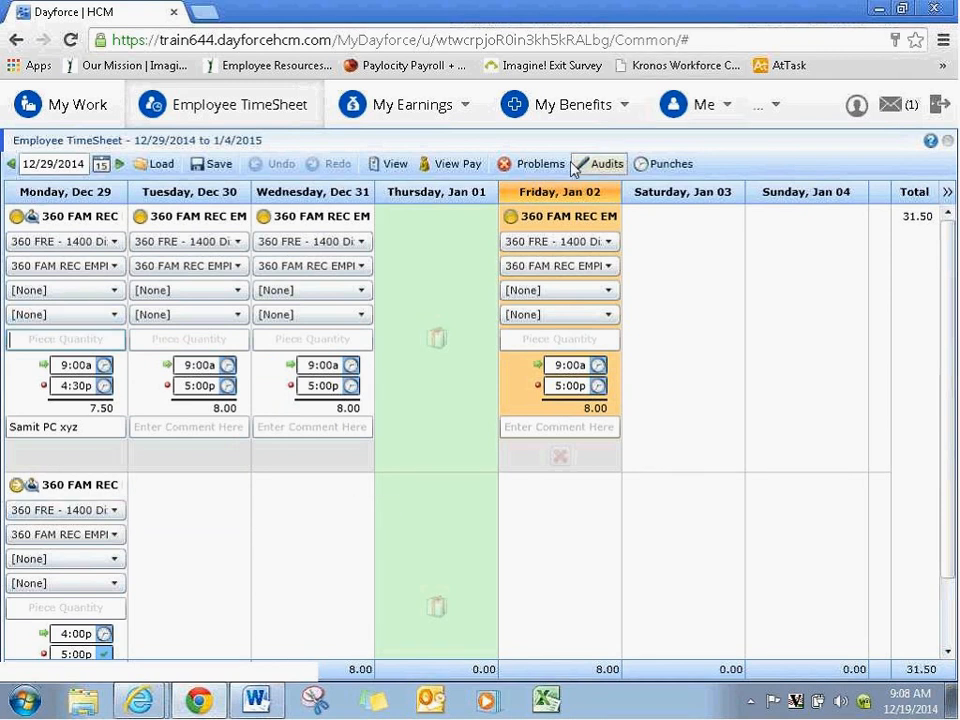
- Open the employee's pay summary and review the daily work detail
left_click(458, 170)
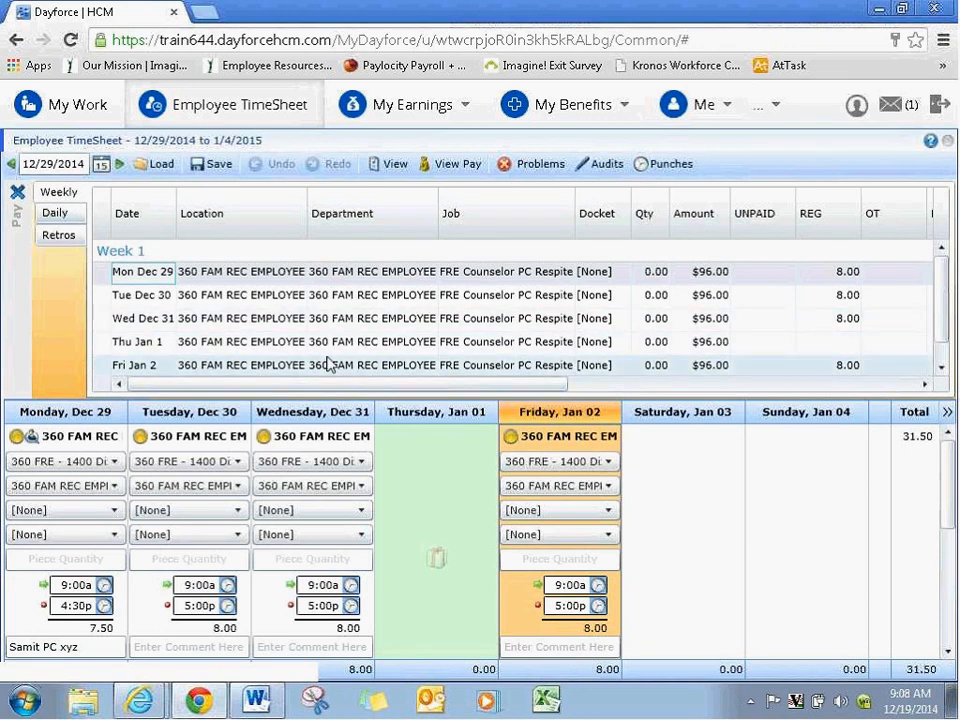
left_click(55, 216)
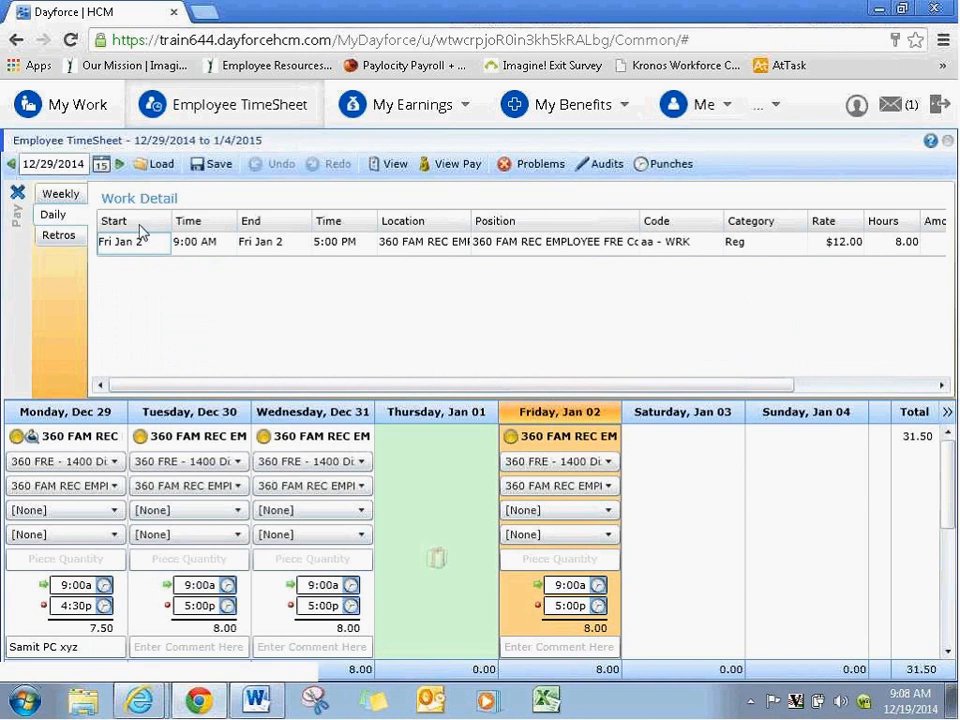
left_click_drag(233, 388, 377, 377)
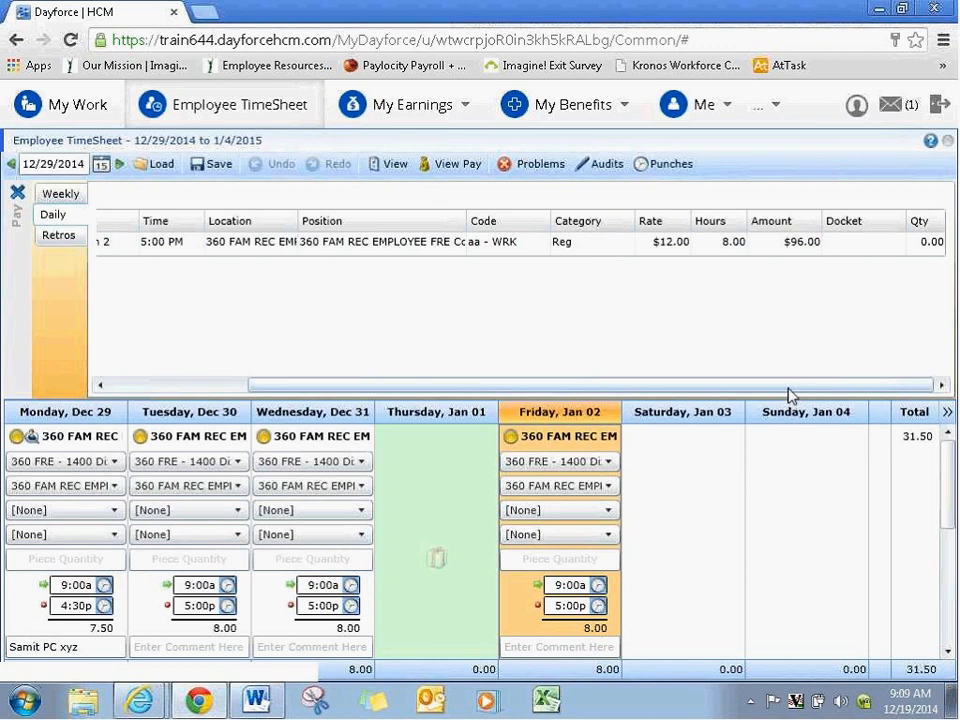
- Return to the weekly pay breakdown and scroll to the $480.00 total: 32.00 regular, 8.00 HOL1.0 hours
left_click(57, 195)
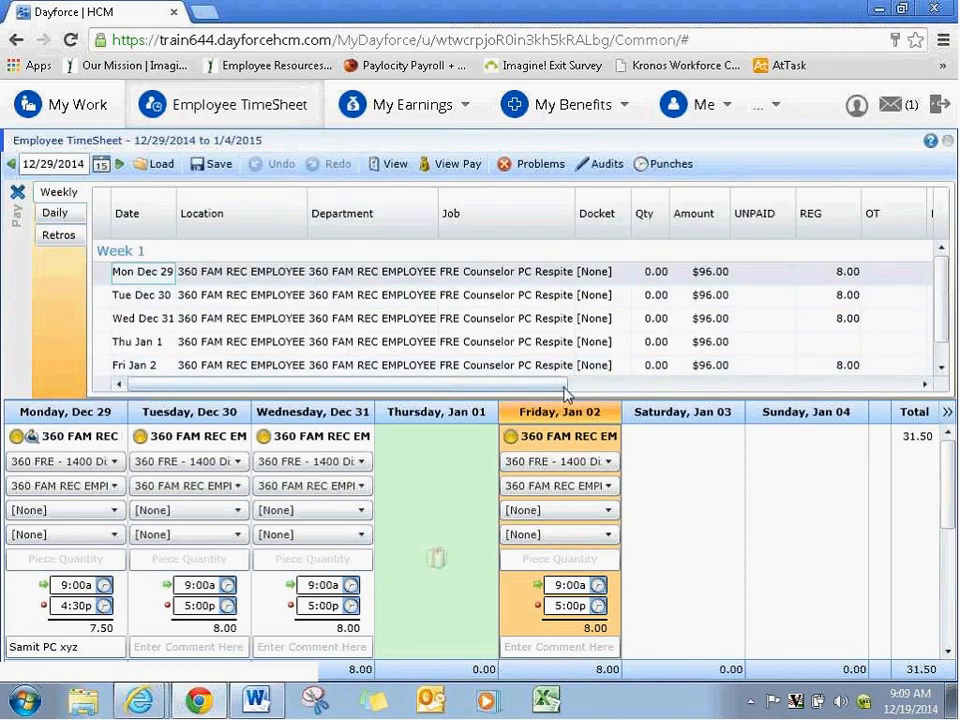
left_click_drag(563, 390, 810, 364)
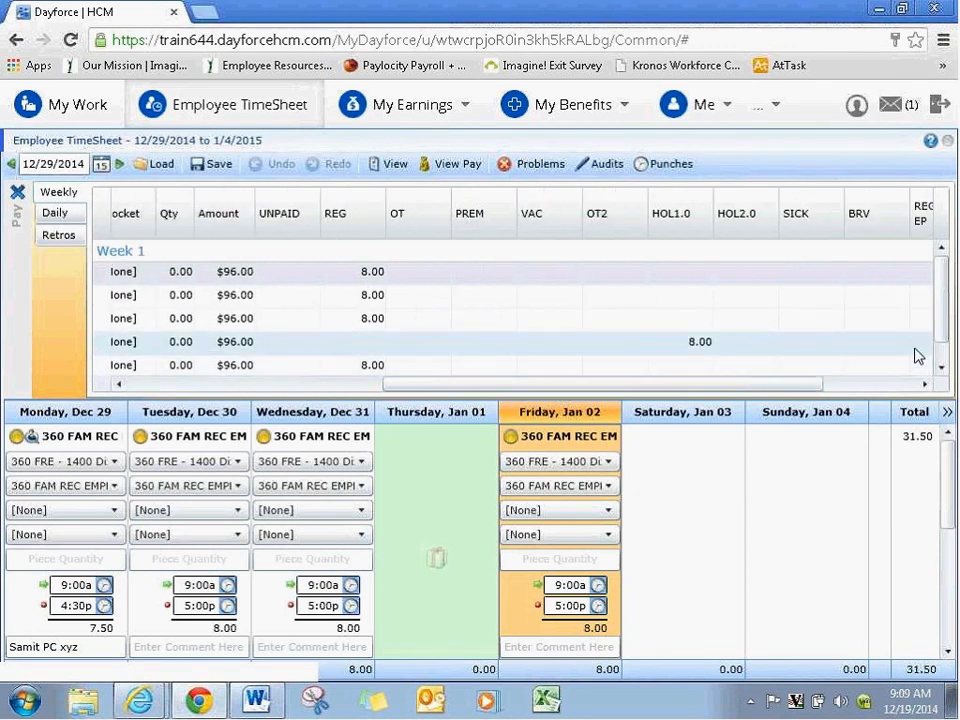
scroll(943, 333, "down", 2)
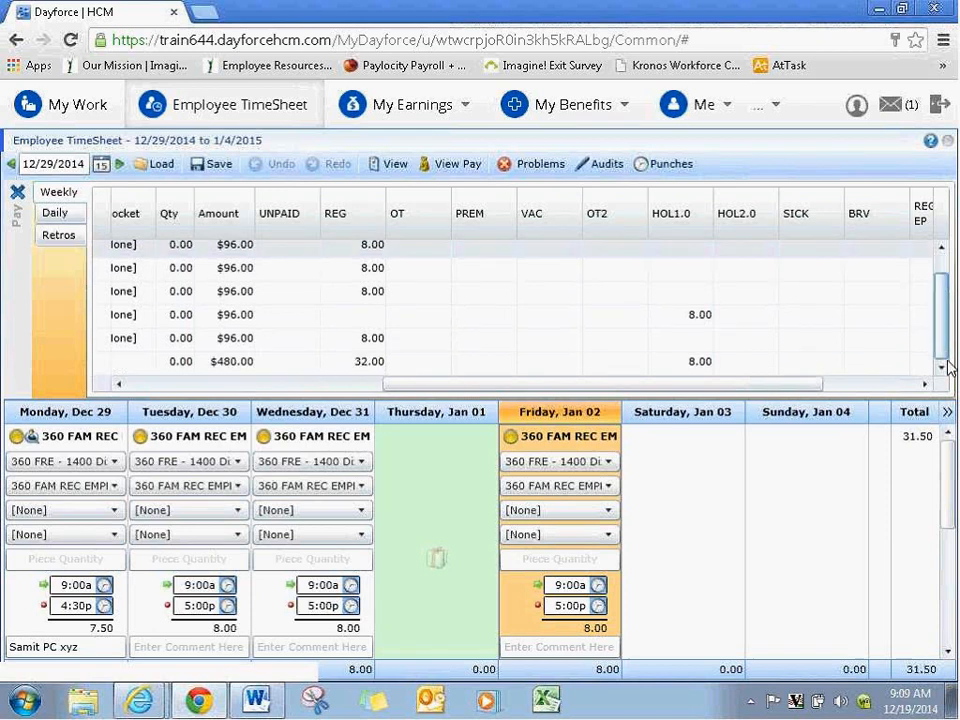
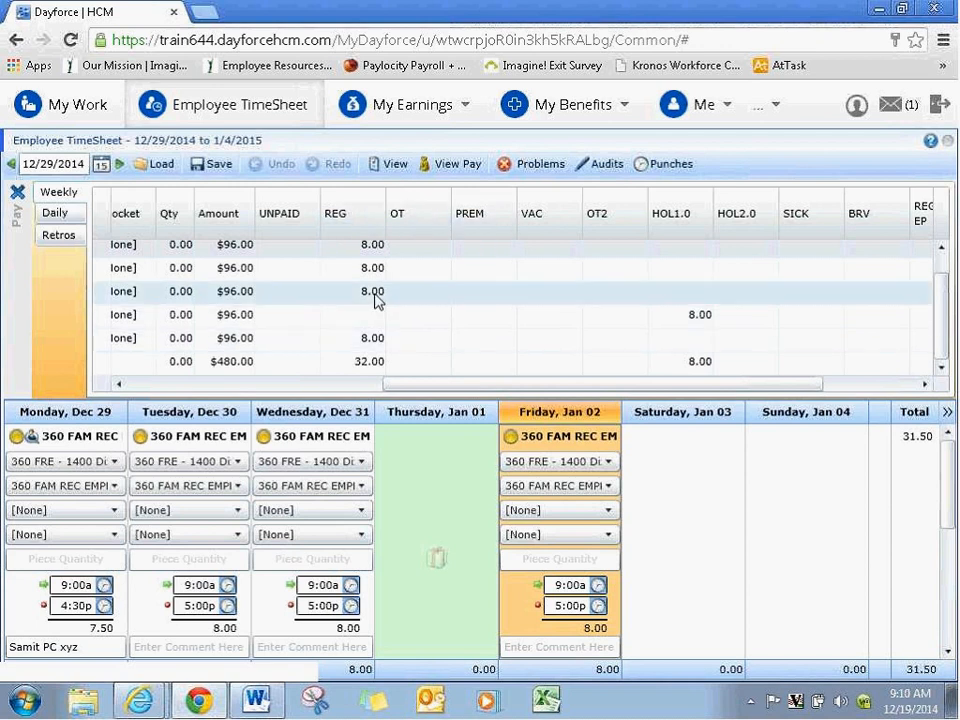
- Collapse the pay summary, save the unchanged timesheet, and switch to the My Work page
left_click(17, 194)
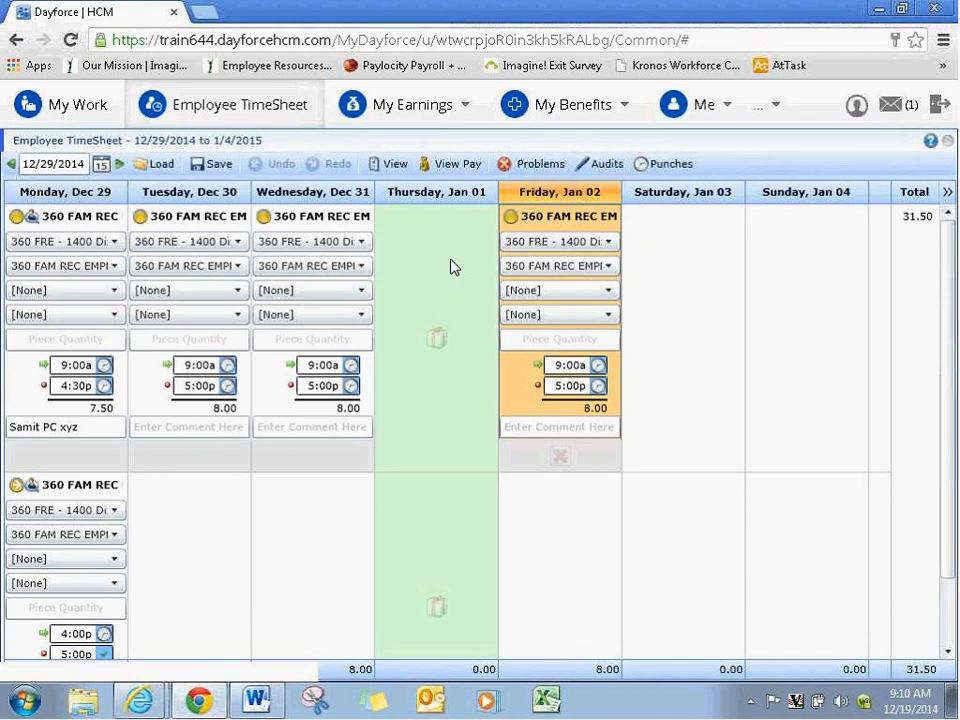
left_click(214, 166)
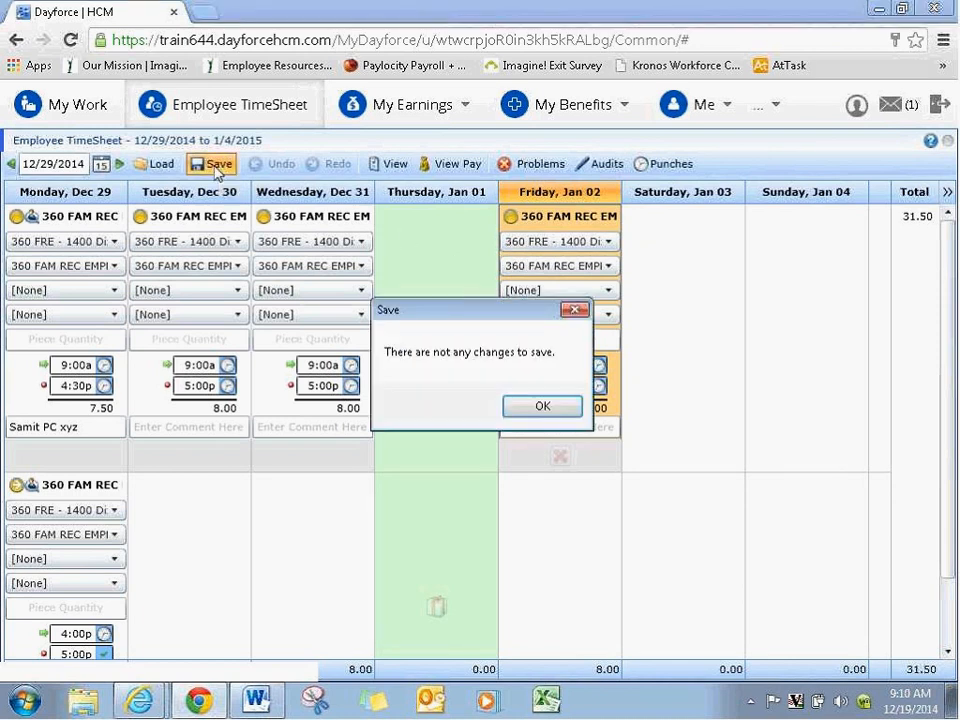
left_click(566, 413)
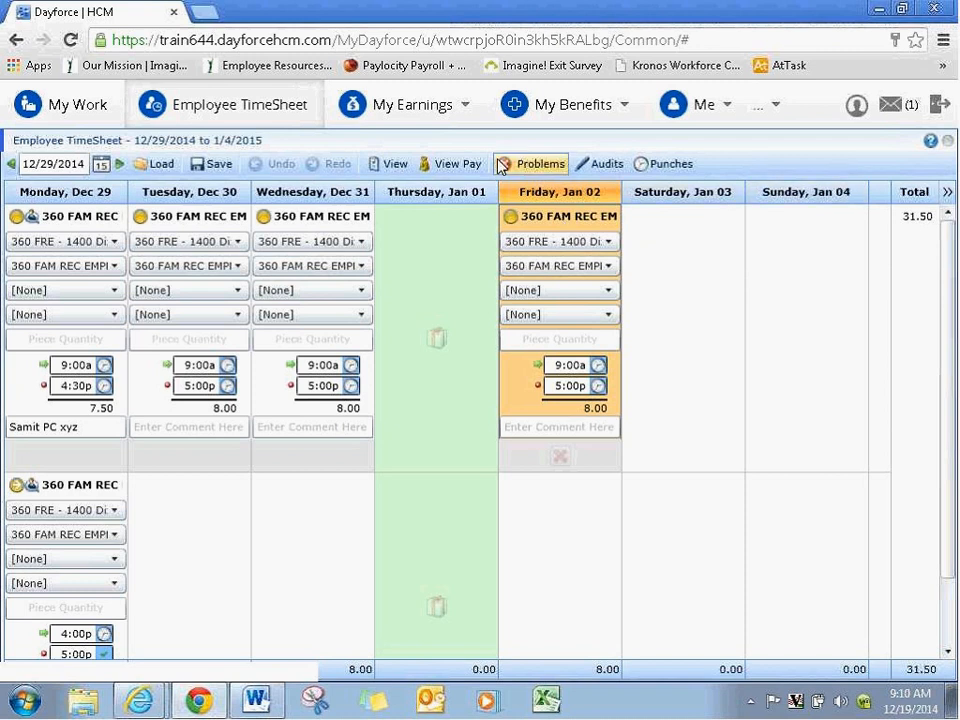
left_click(72, 114)
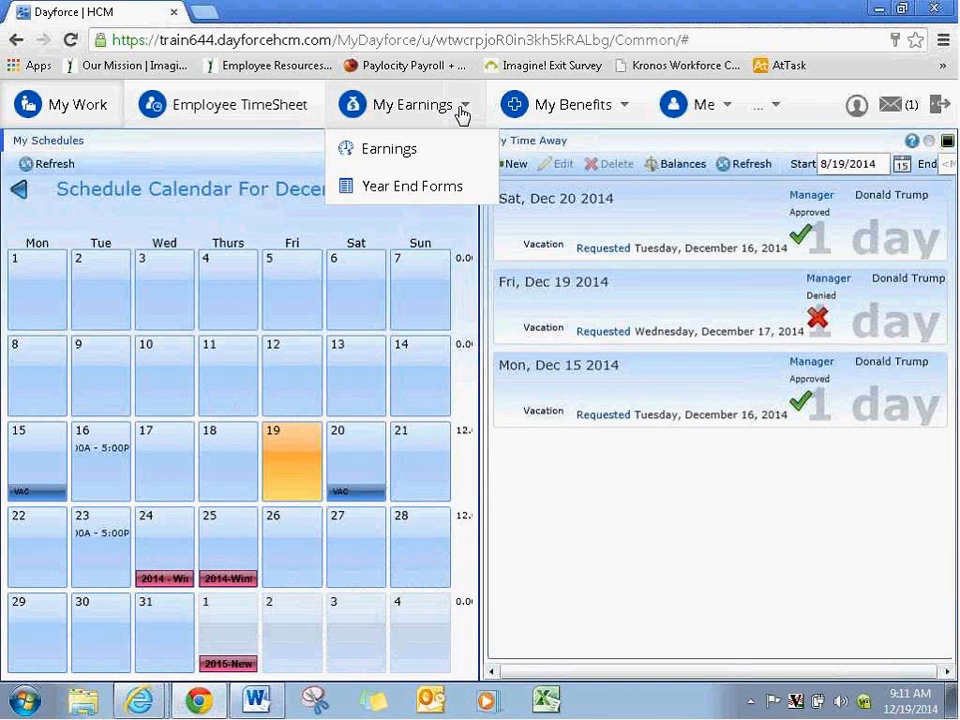
- Open My Earnings and review the 12/16/2014 payslip and its Show Earnings for list
left_click(395, 150)
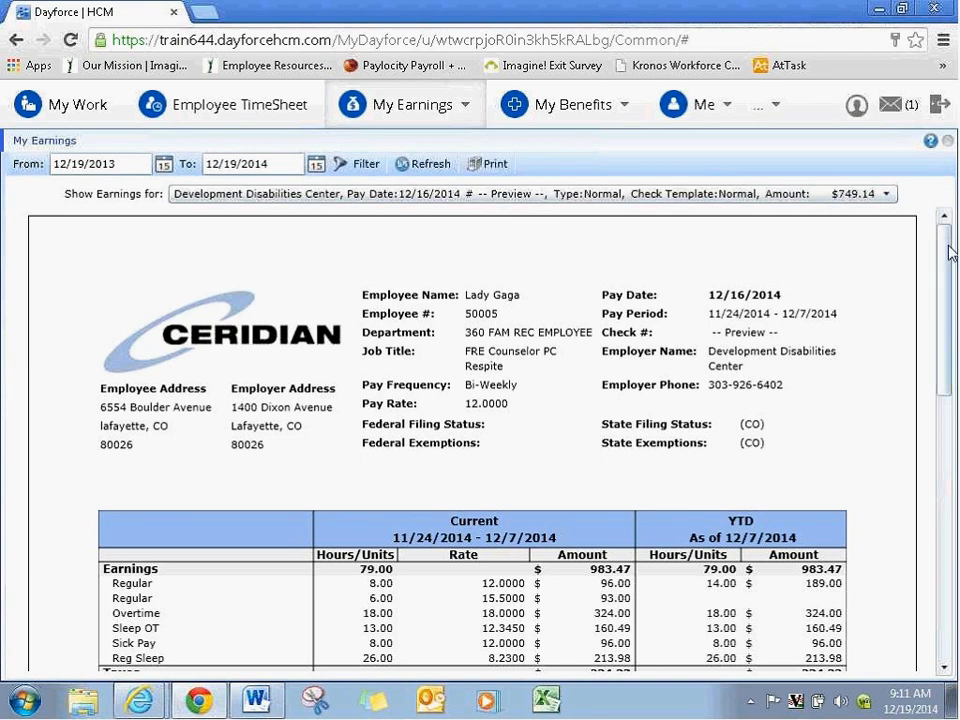
left_click_drag(950, 253, 908, 323)
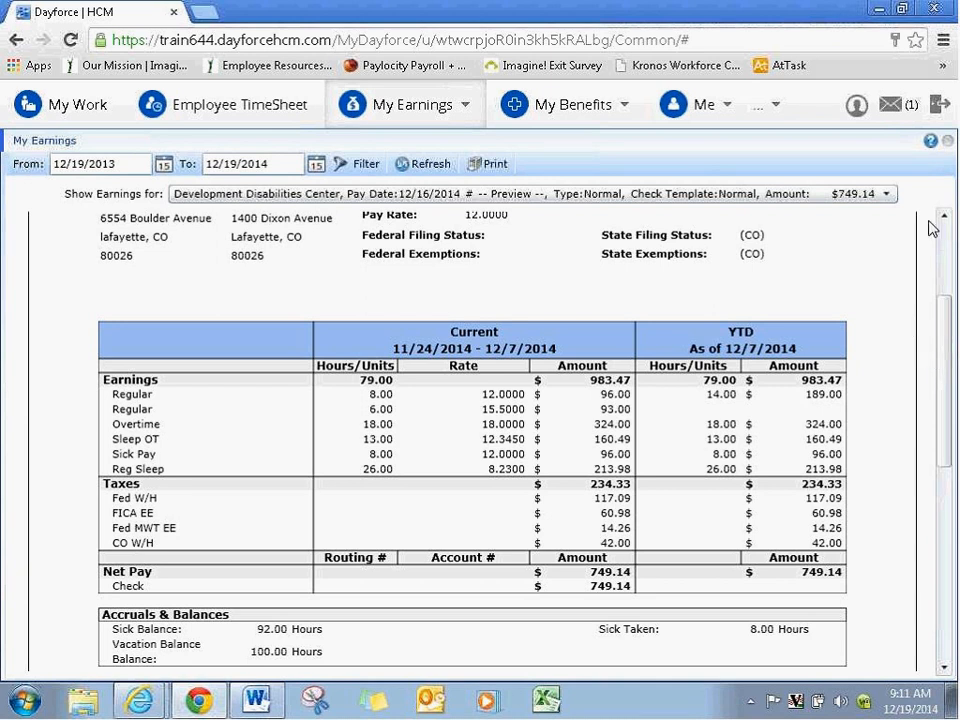
left_click_drag(943, 313, 939, 214)
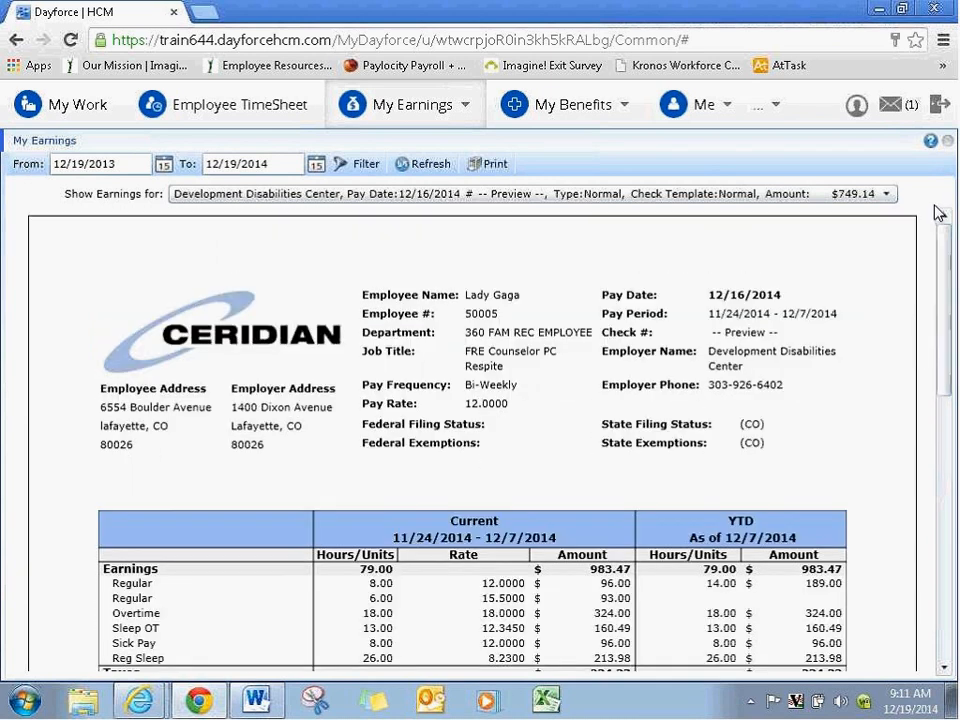
left_click(888, 195)
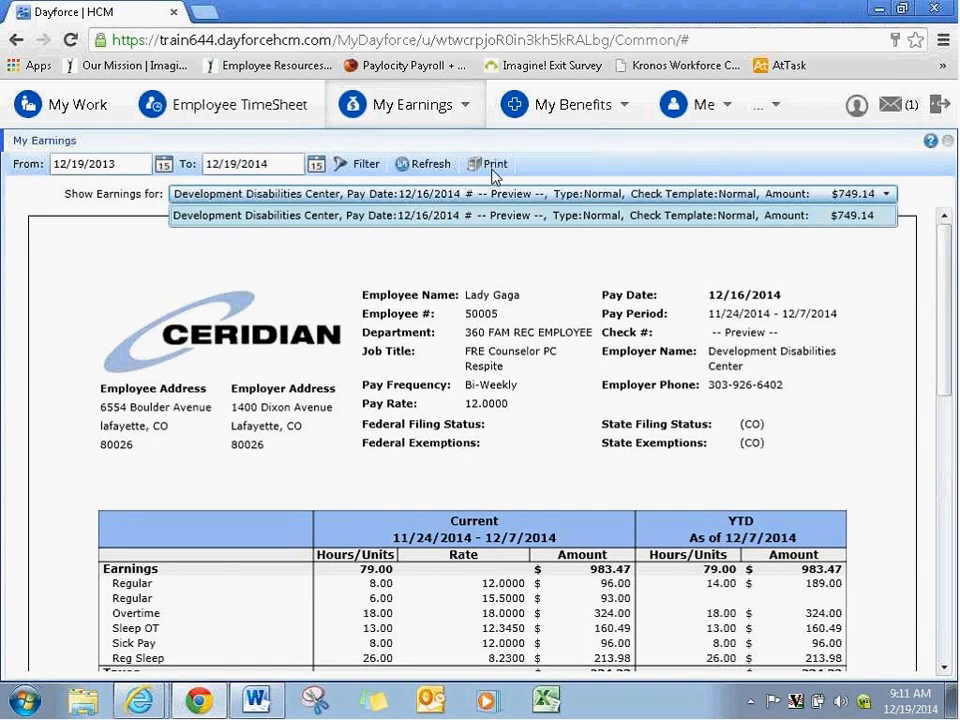
left_click(886, 197)
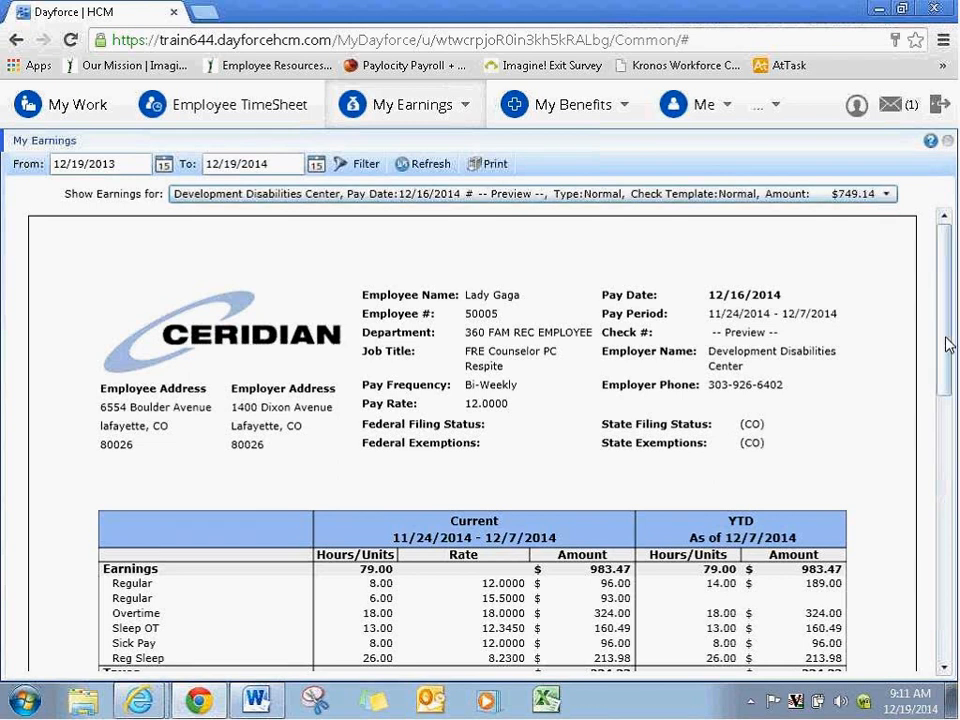
left_click_drag(948, 345, 918, 615)
scroll(887, 390, "up", 7)
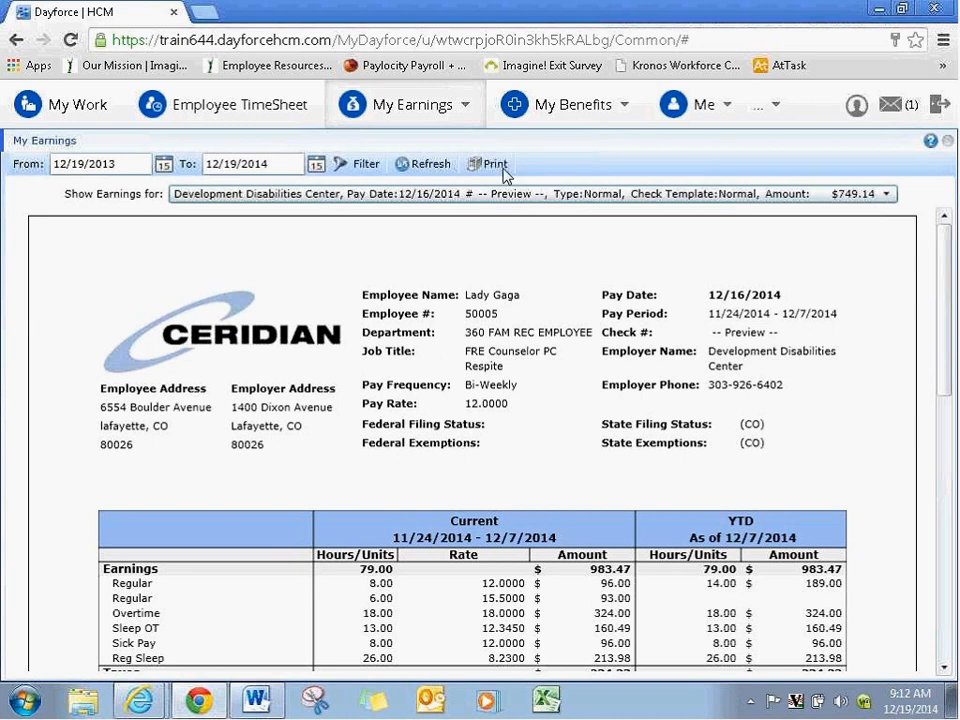
- Set the earnings range from 12/1/2013 to 1/31/2015, then filter and refresh the report
left_click(165, 168)
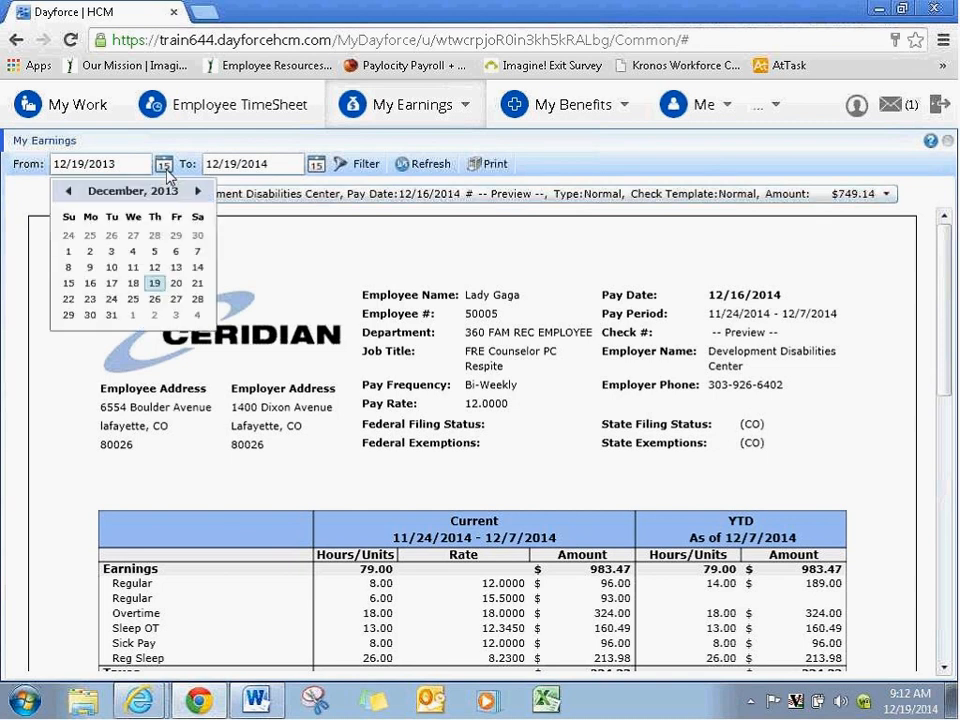
left_click(69, 191)
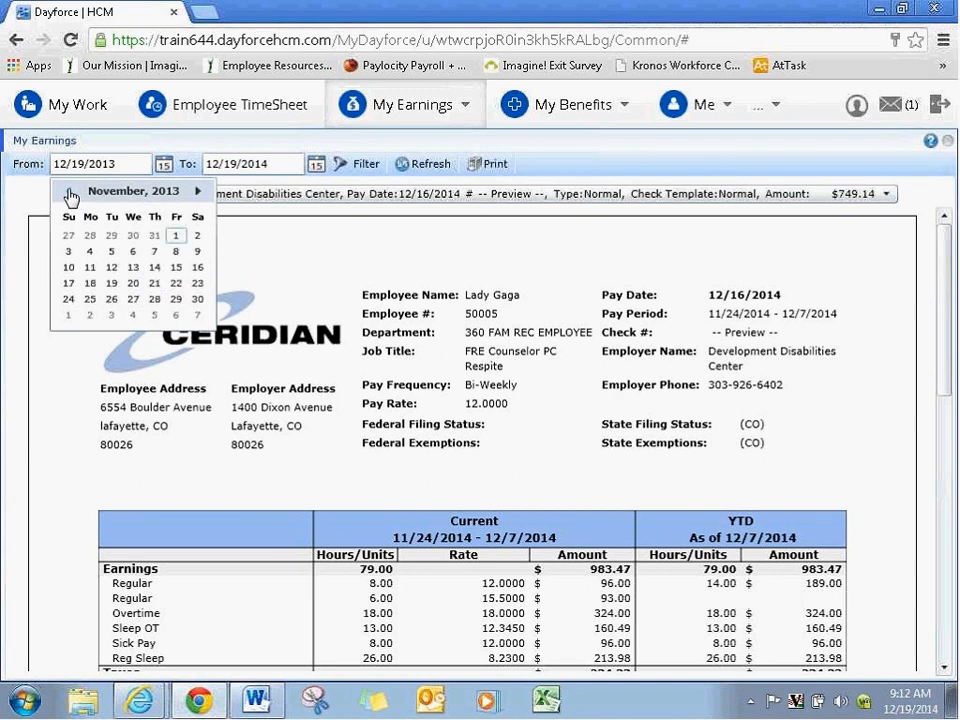
left_click(198, 191)
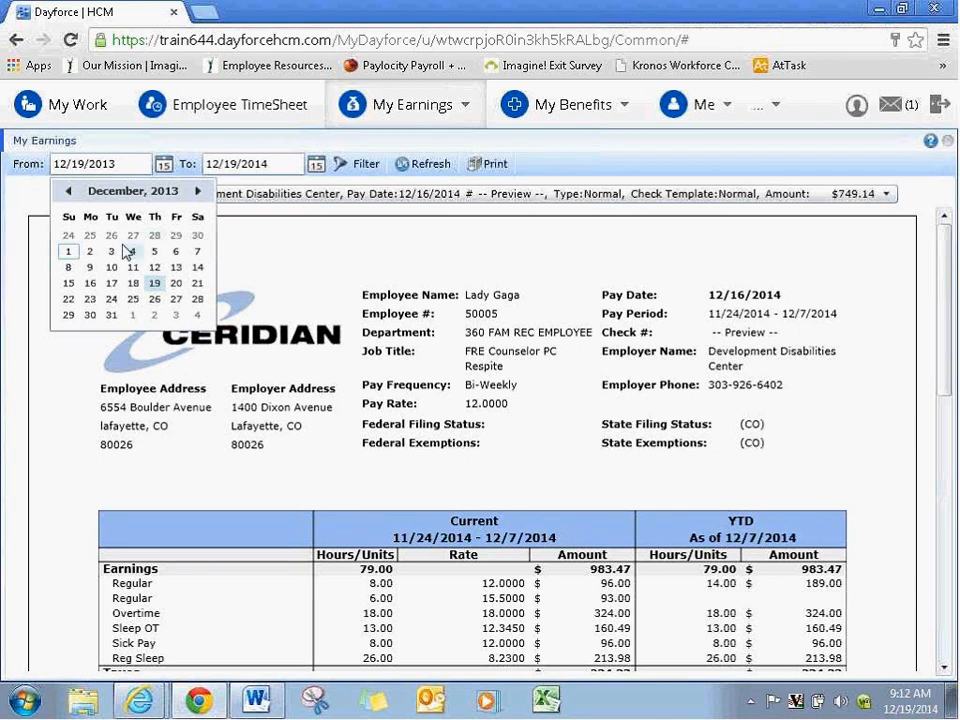
left_click(67, 251)
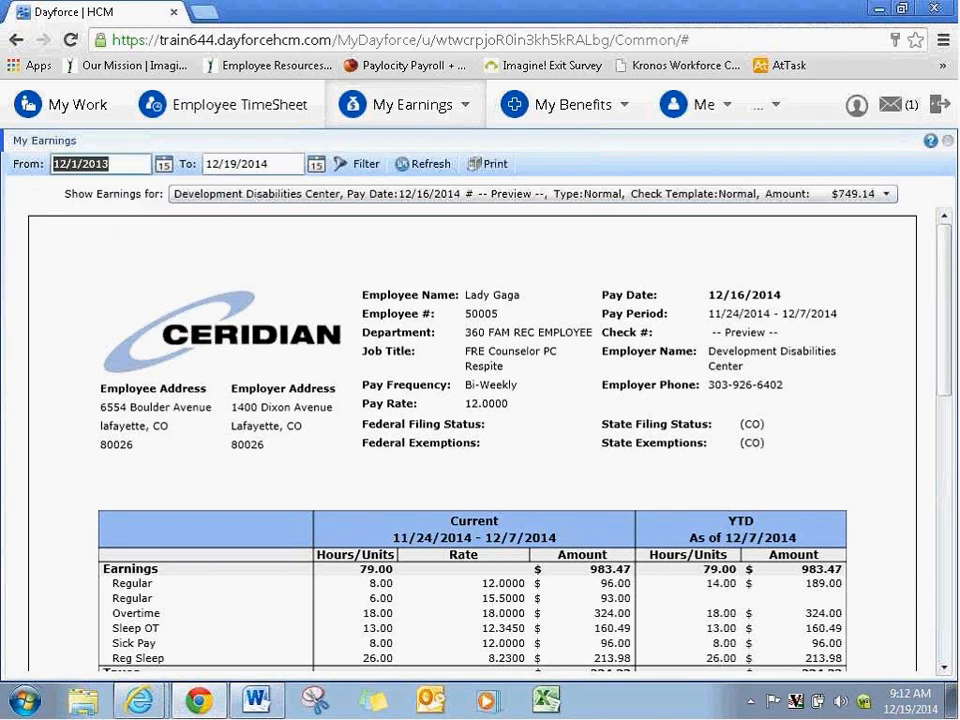
left_click(317, 166)
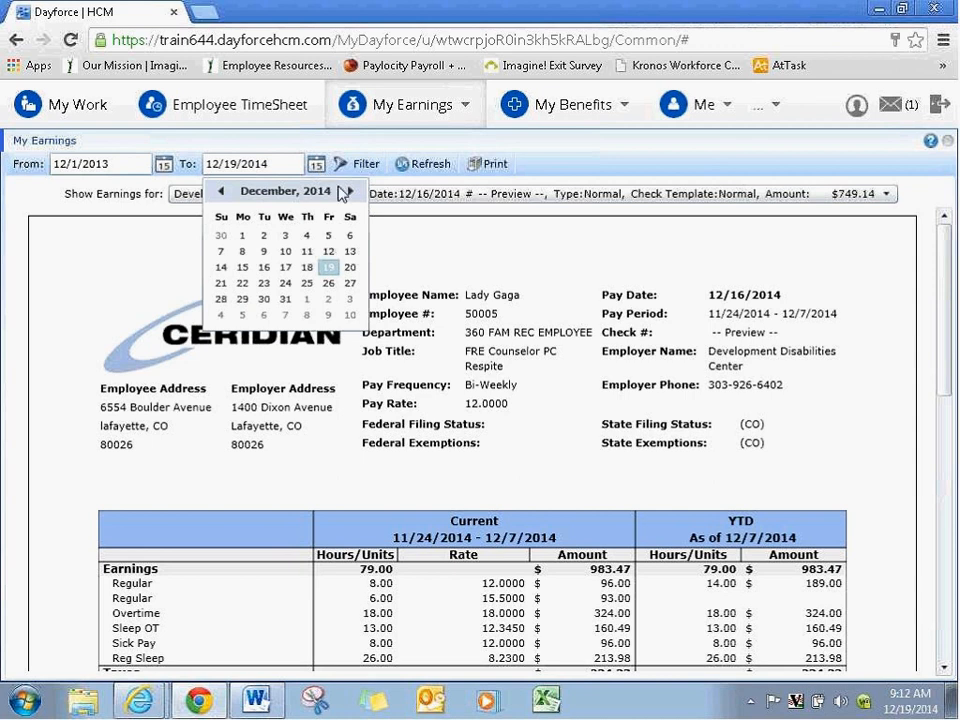
left_click(349, 191)
left_click(349, 299)
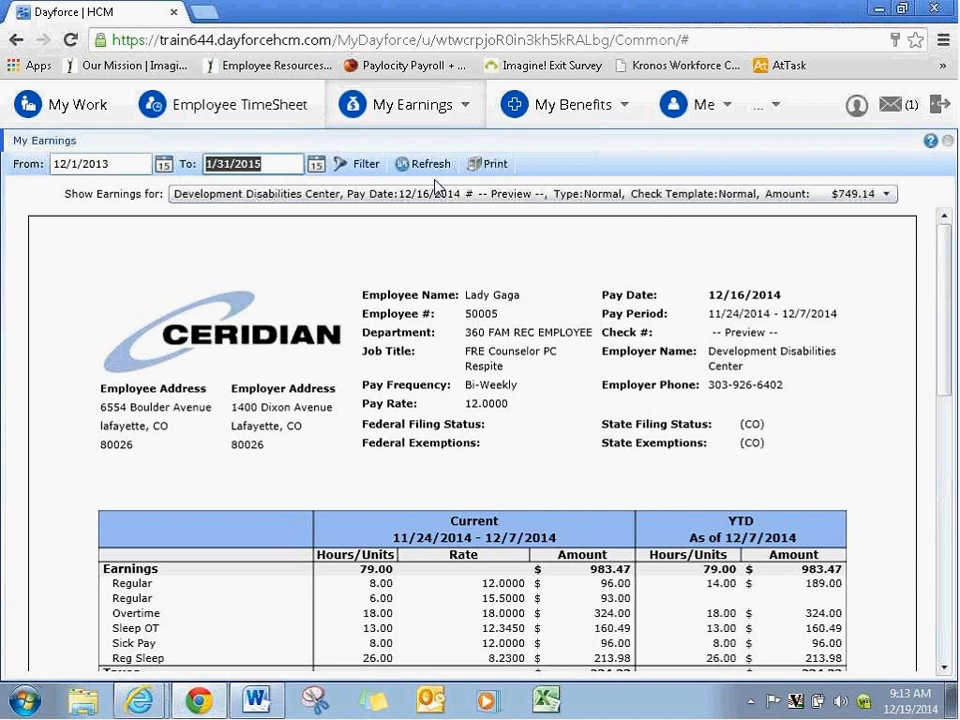
left_click(352, 165)
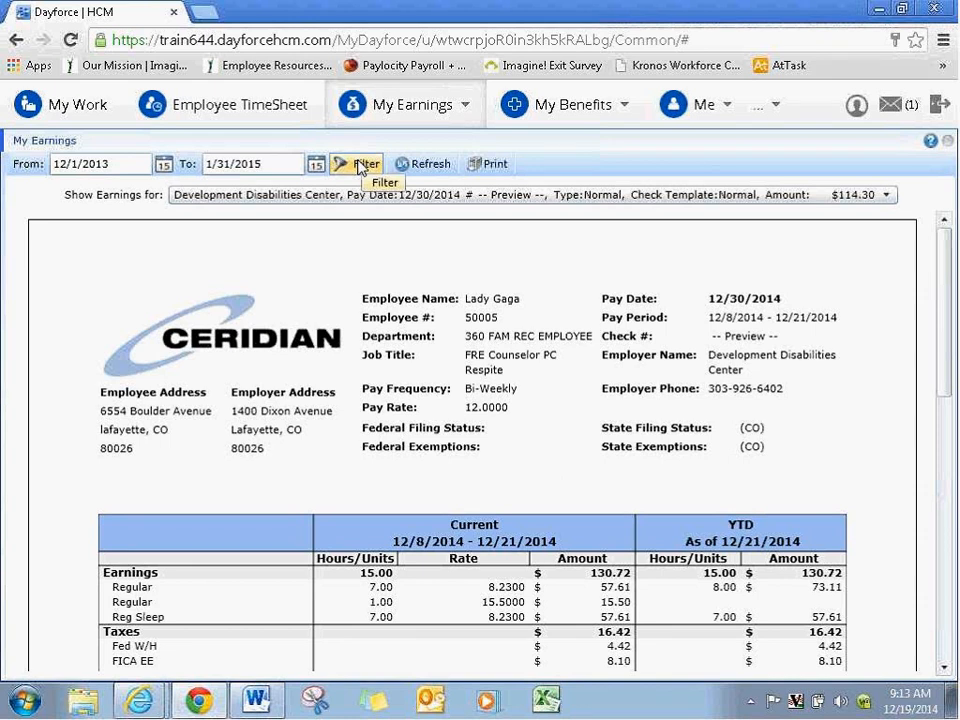
left_click(424, 166)
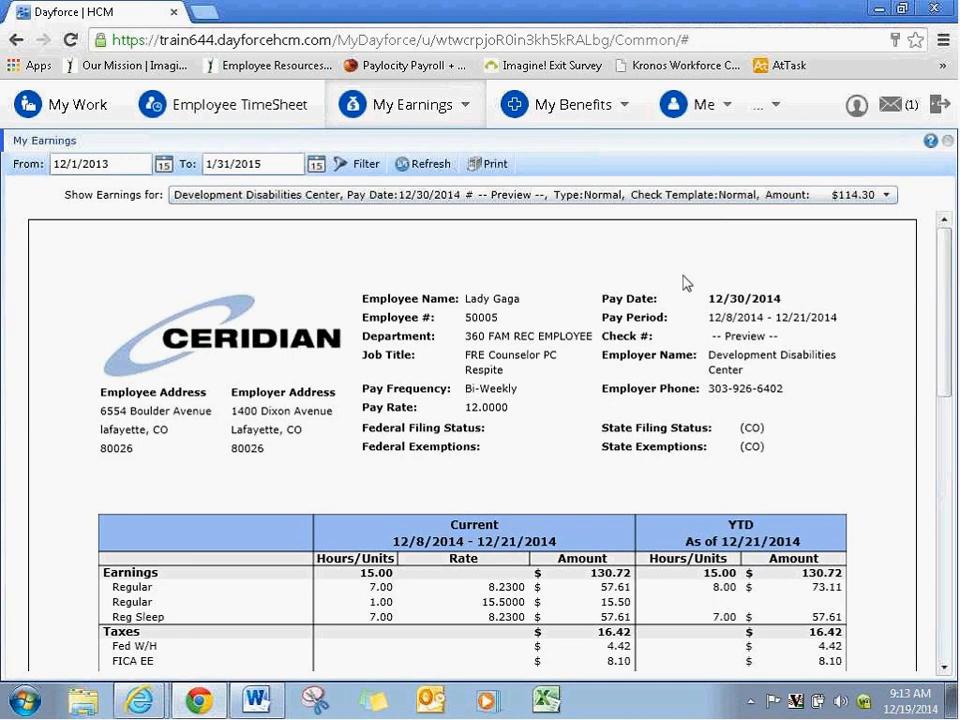
left_click(489, 165)
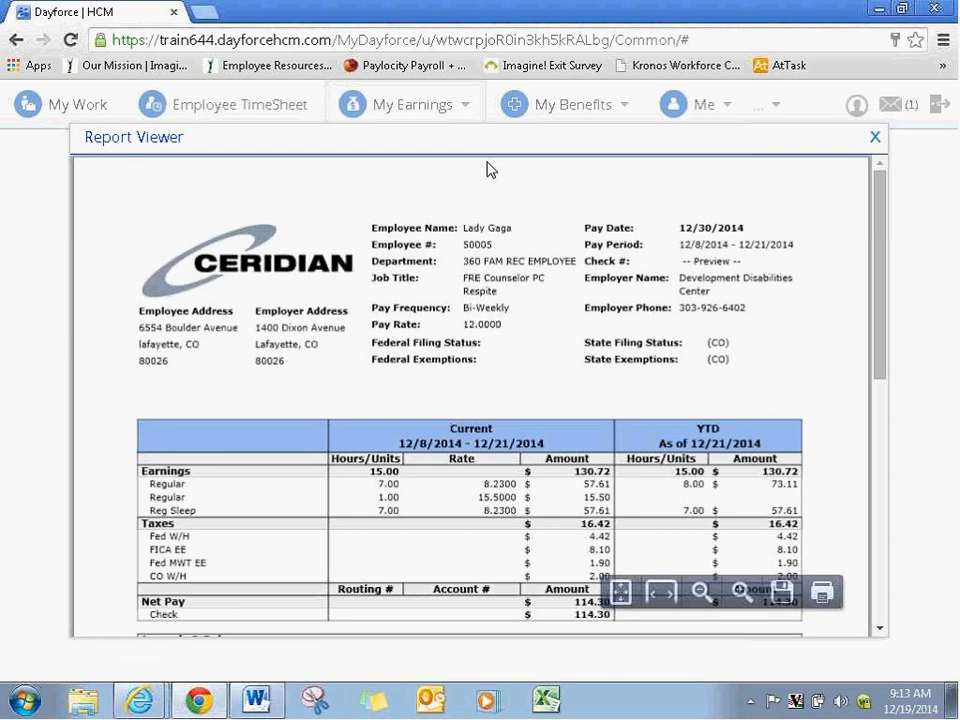
left_click(877, 137)
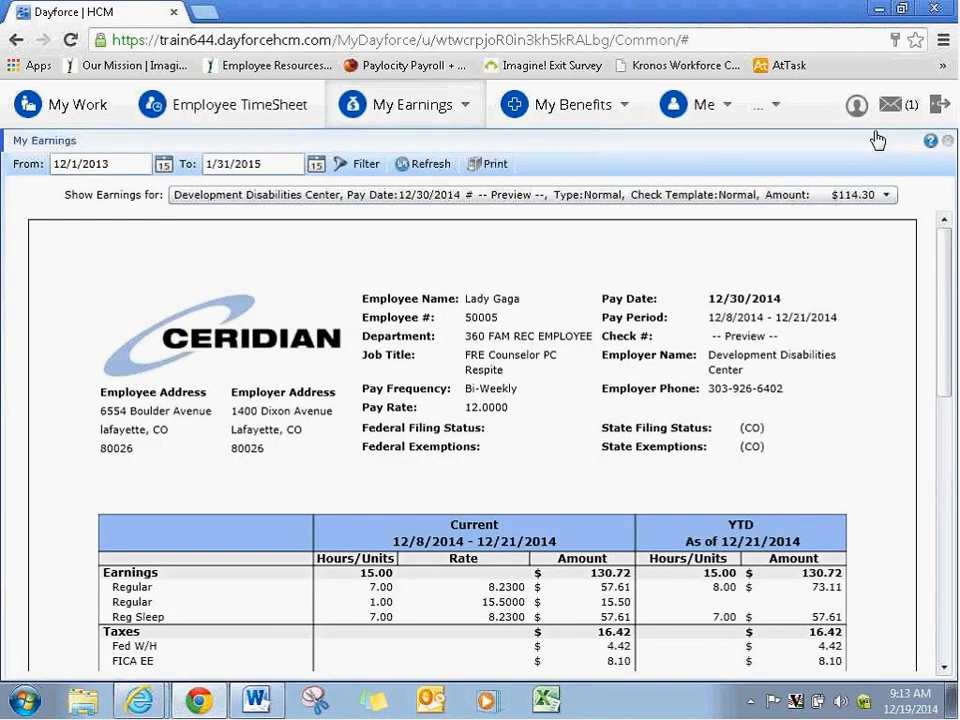
- Look through the My Benefits and Me menus, then open the Me Profile page
left_click(593, 118)
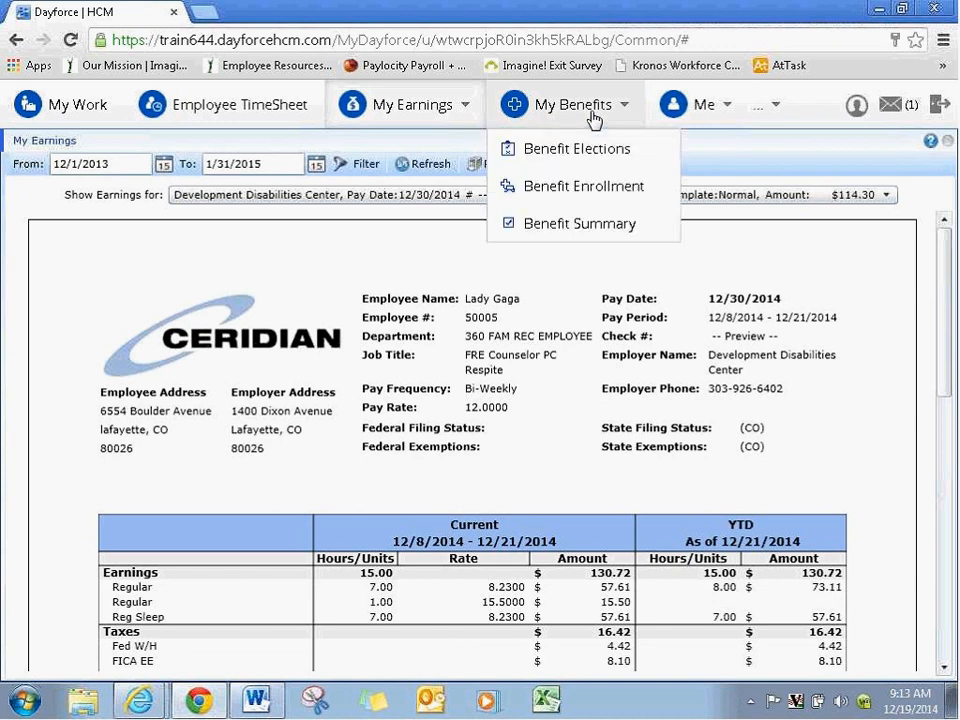
left_click(721, 112)
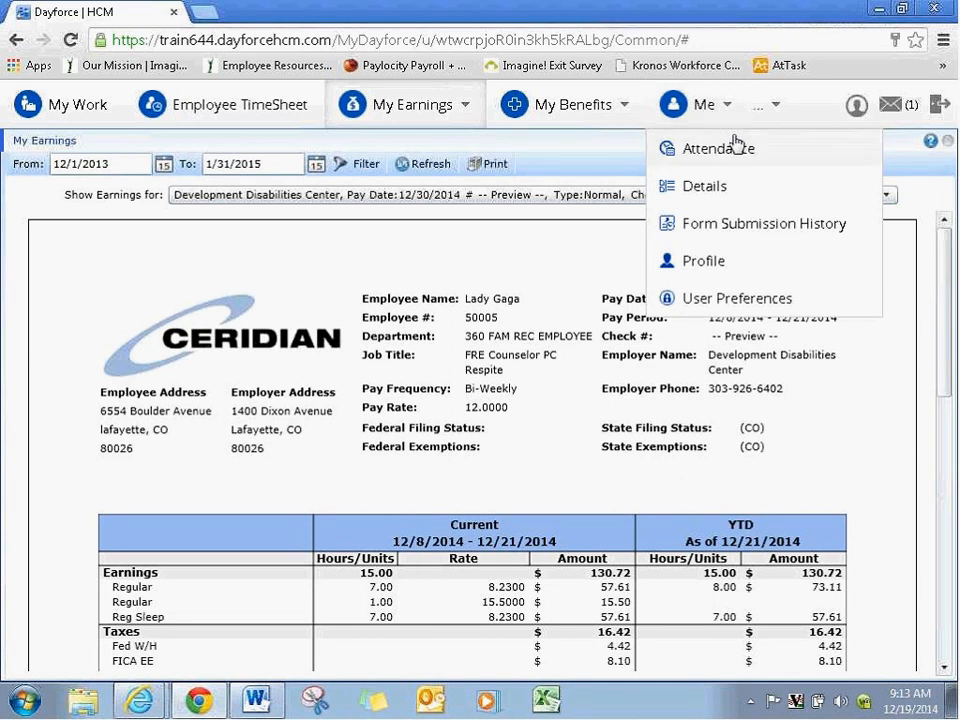
left_click(721, 268)
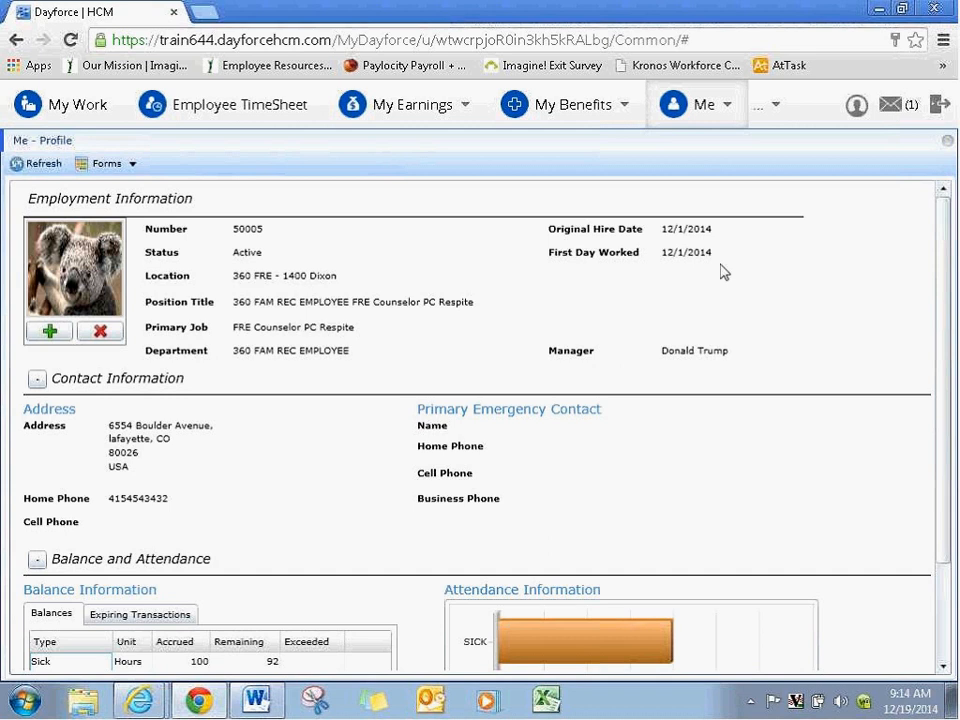
left_click(50, 332)
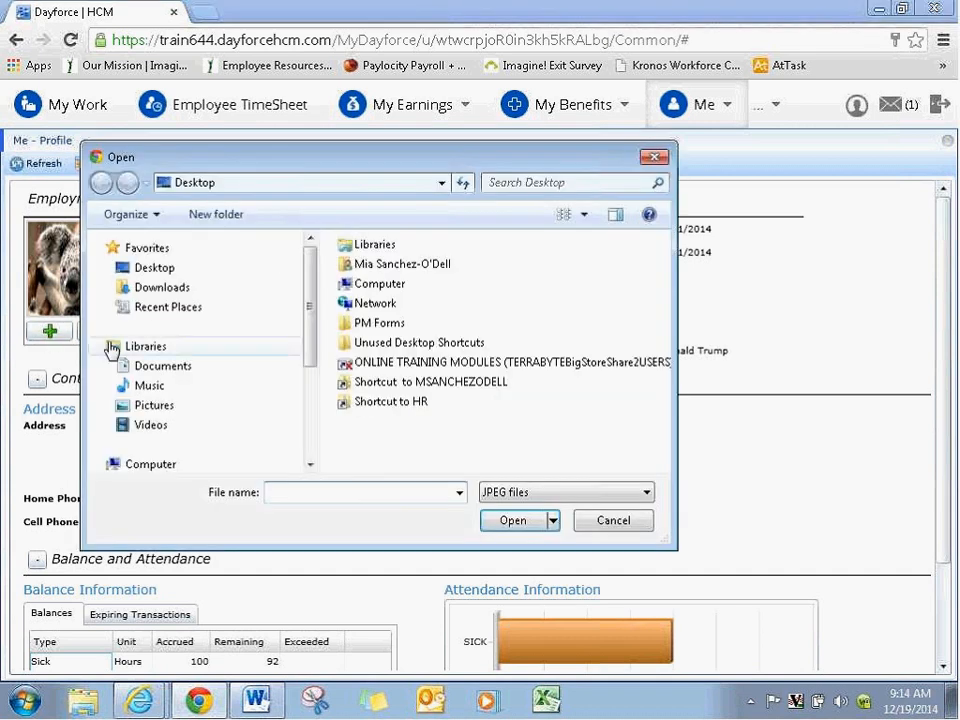
left_click(655, 160)
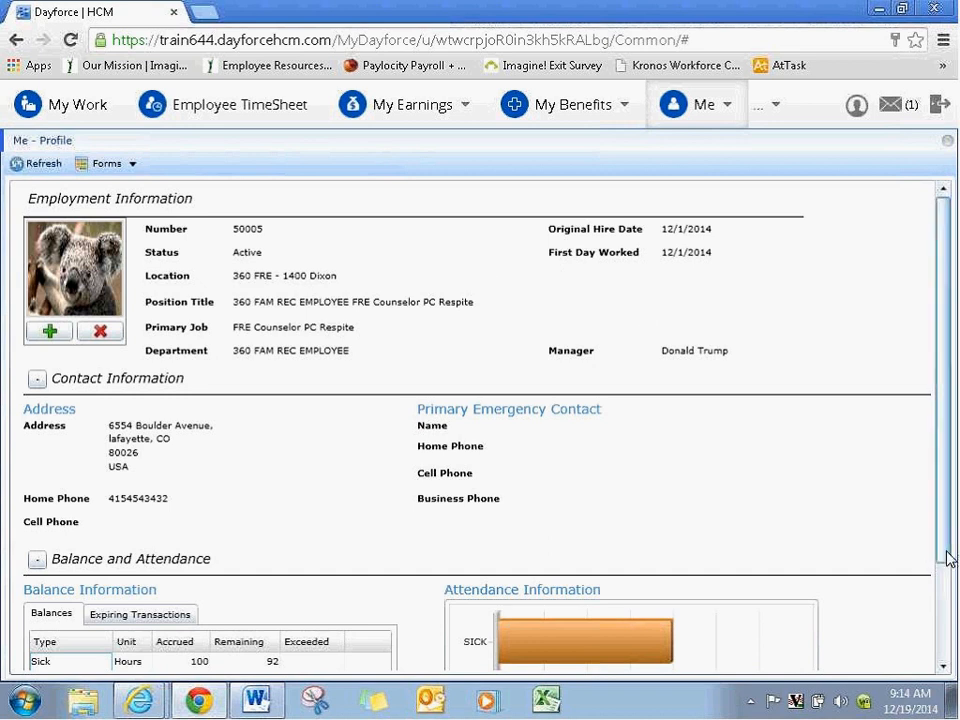
left_click_drag(948, 558, 951, 650)
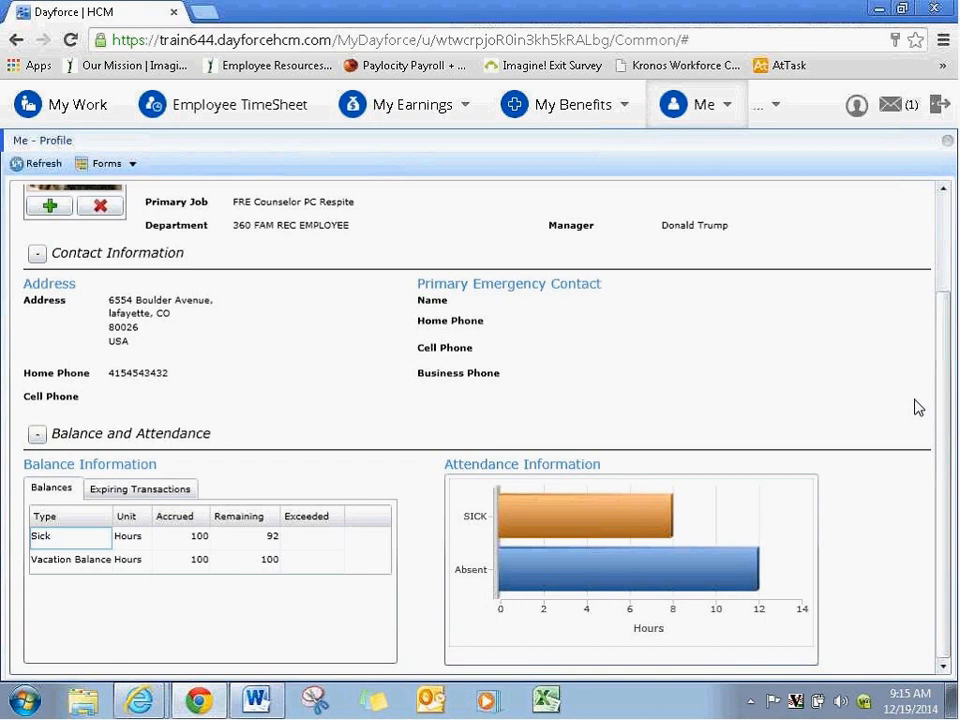
left_click_drag(942, 369, 936, 279)
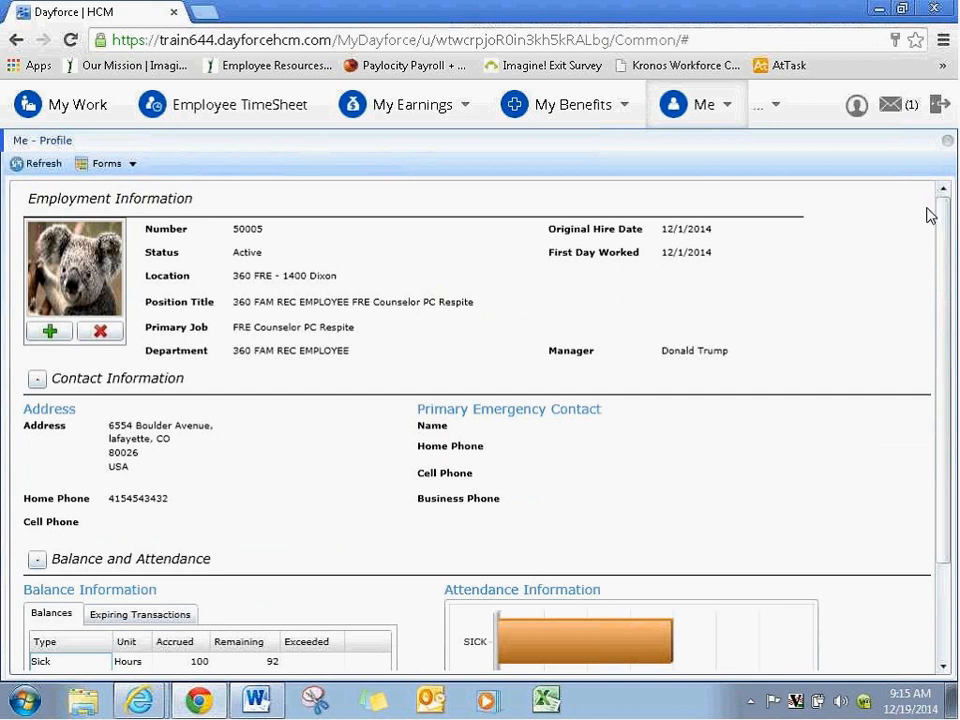
- Show the Forms menu's Personal forms: Address, Direct Deposit, Emergency Contacts, Request Leave of Absence
left_click(128, 172)
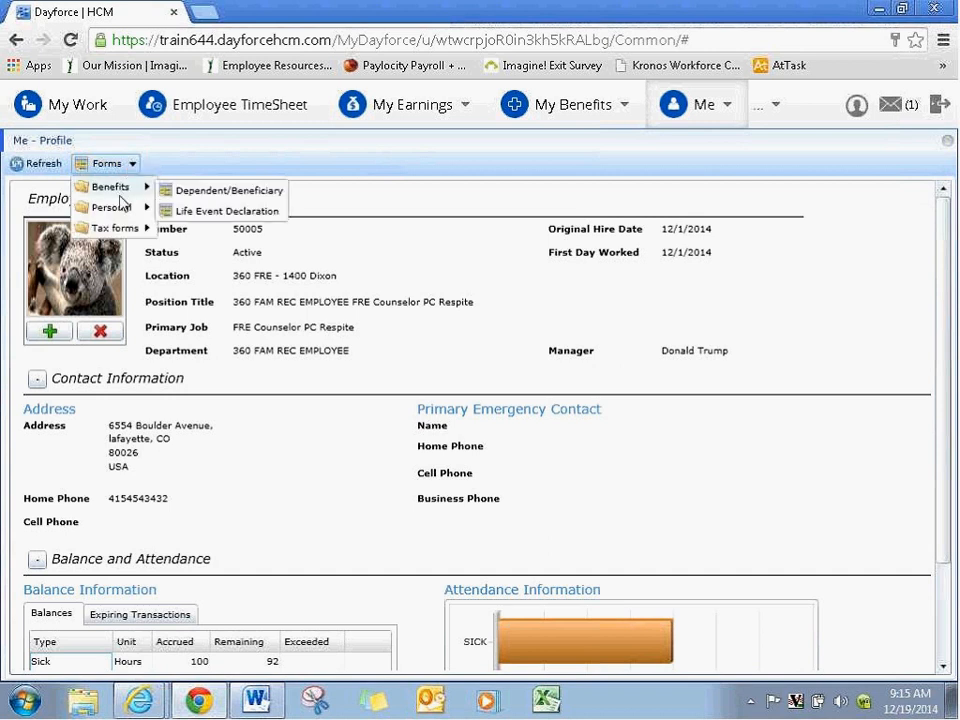
mouse_move(116, 211)
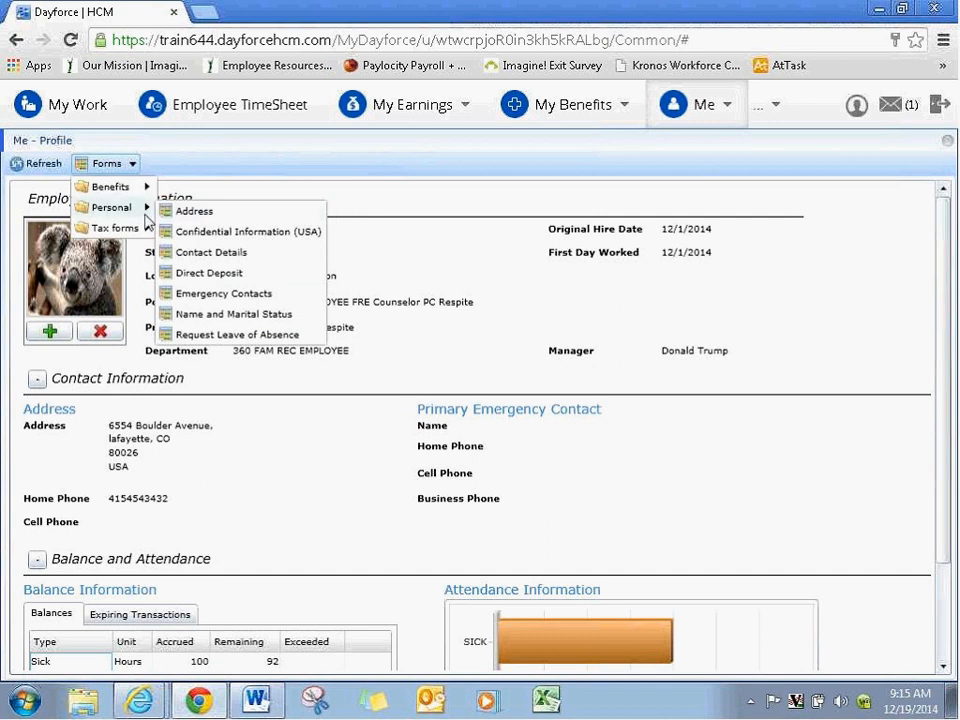
mouse_move(143, 230)
- In the Address form, add a new Primary Residence row for United States of America
left_click(199, 231)
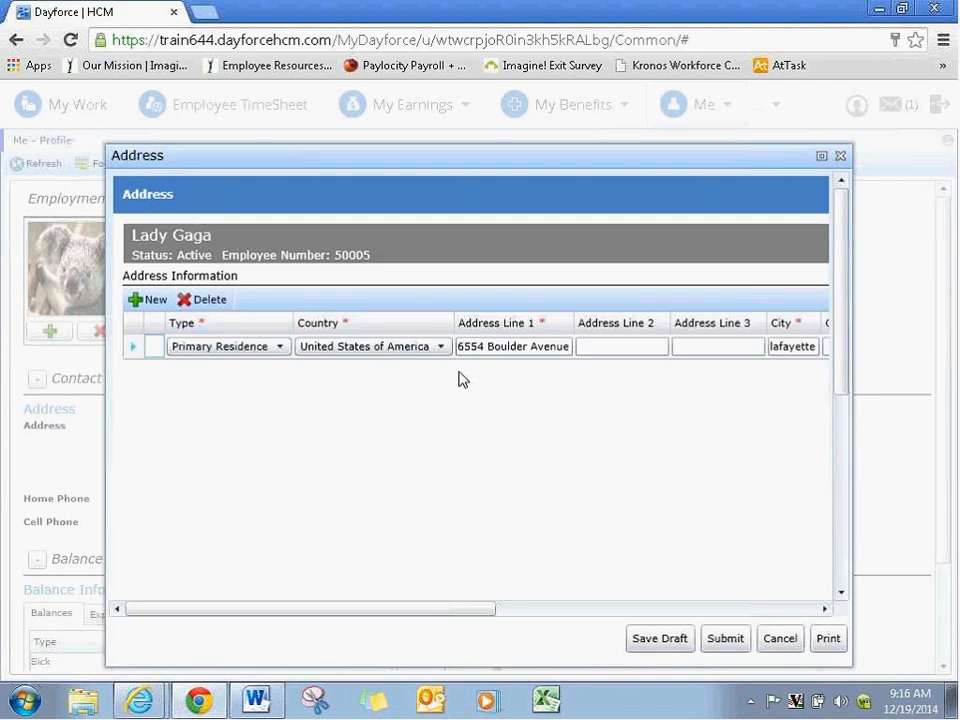
left_click(140, 300)
left_click(279, 374)
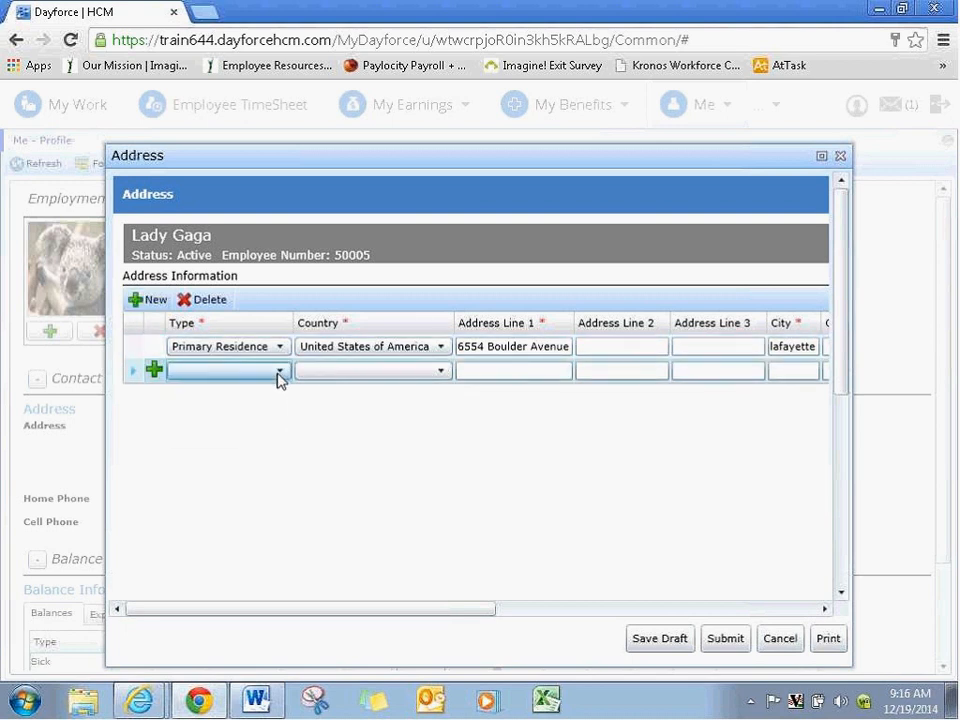
left_click(279, 372)
left_click(248, 414)
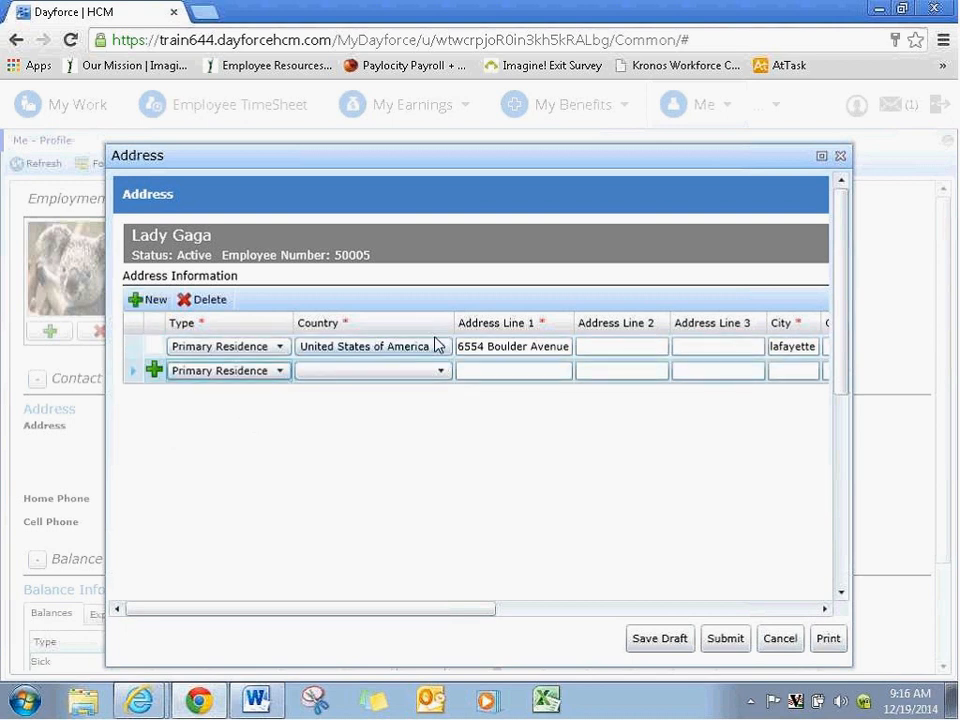
left_click(443, 375)
left_click(443, 374)
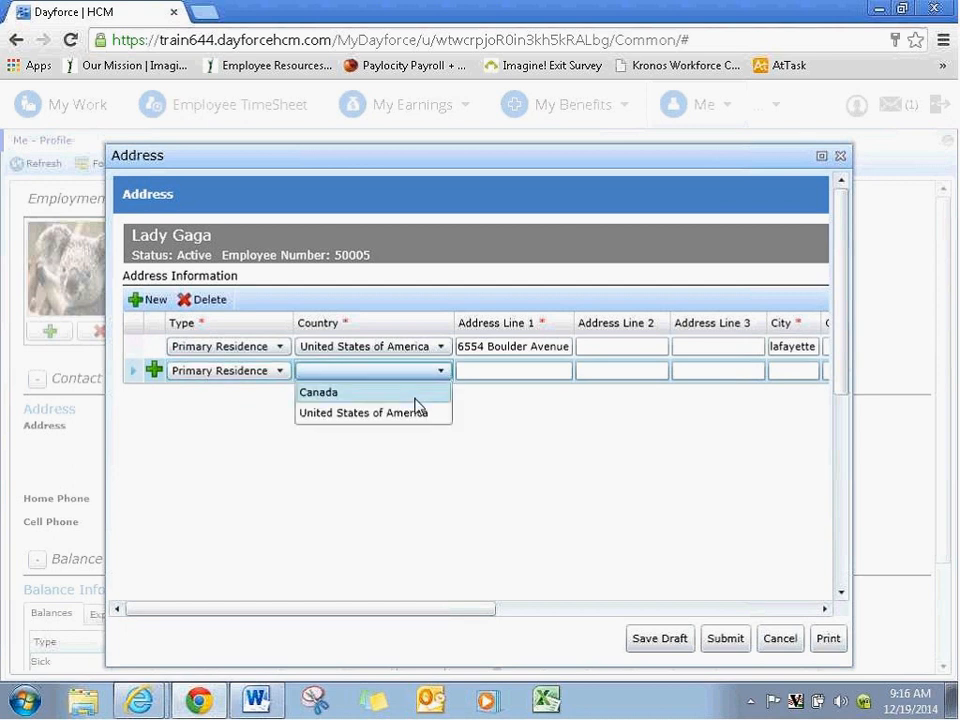
left_click(420, 397)
left_click(438, 376)
left_click(405, 424)
- Enter '1234 boulder st' as Address Line 1 and 'boulder' as the City
left_click(496, 370)
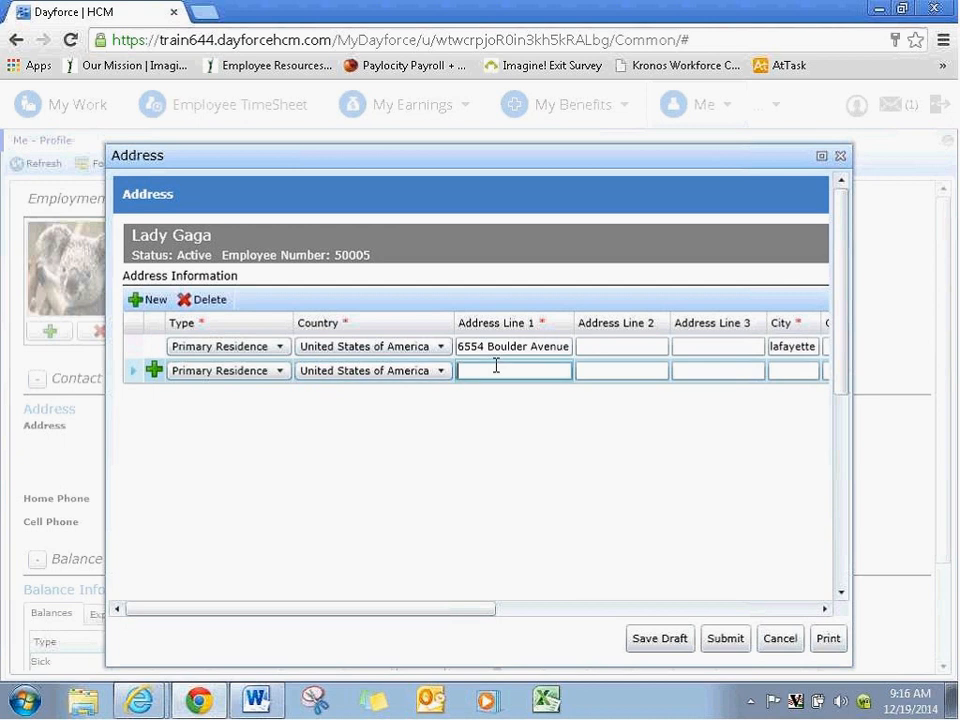
type("1234 boulder")
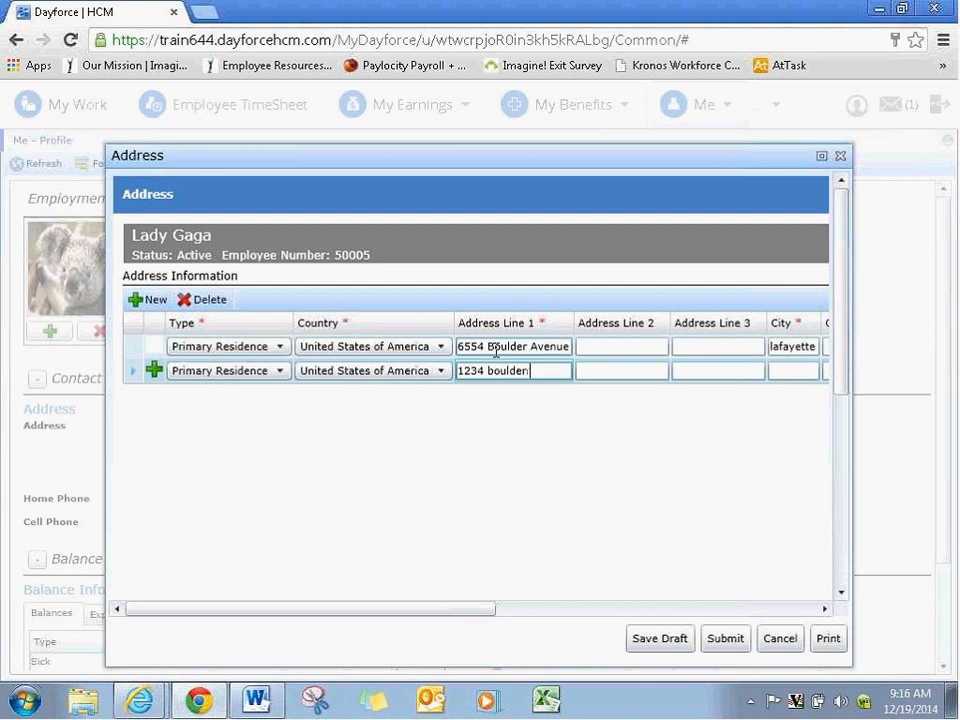
type(" st")
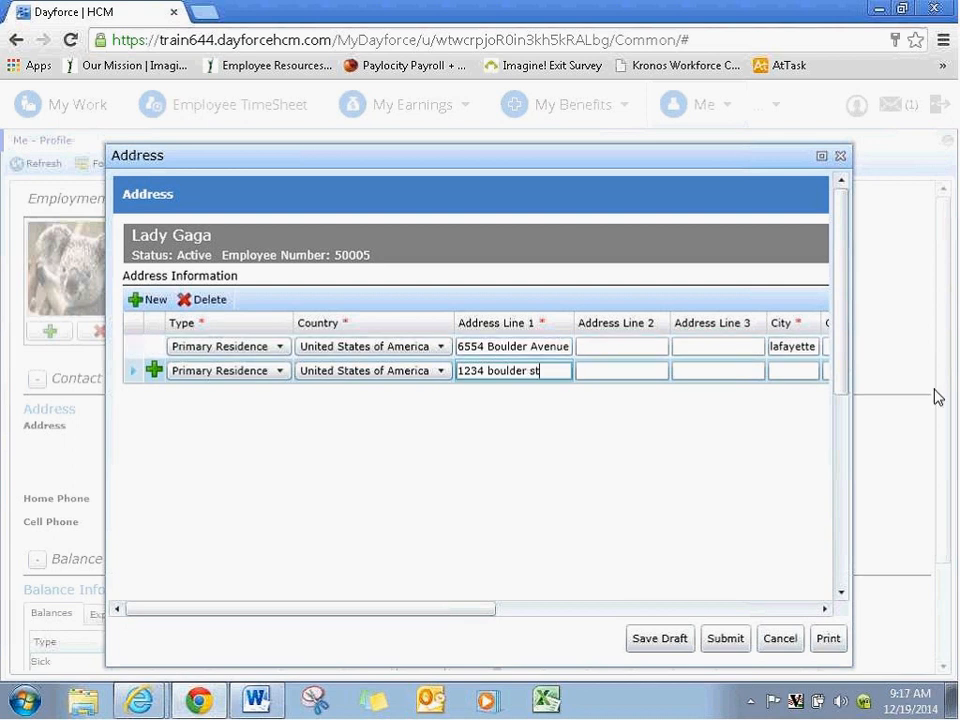
left_click(809, 372)
type("b")
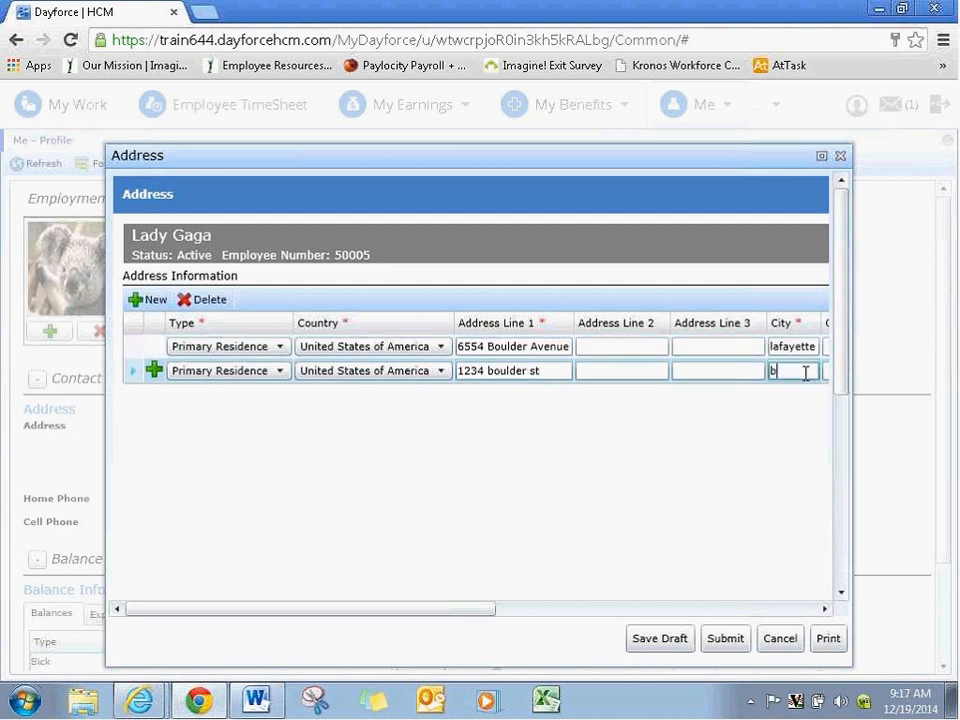
type("oulder")
- Submit the address, acknowledge the missing state and zip error, delete row 1, and close unsaved
left_click(731, 642)
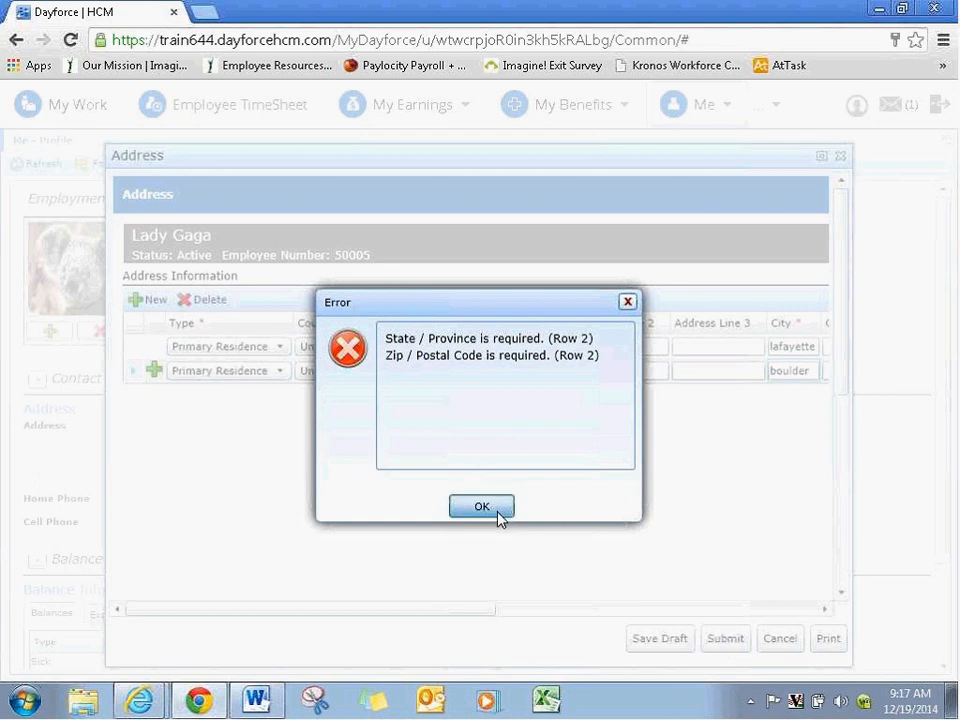
left_click(498, 509)
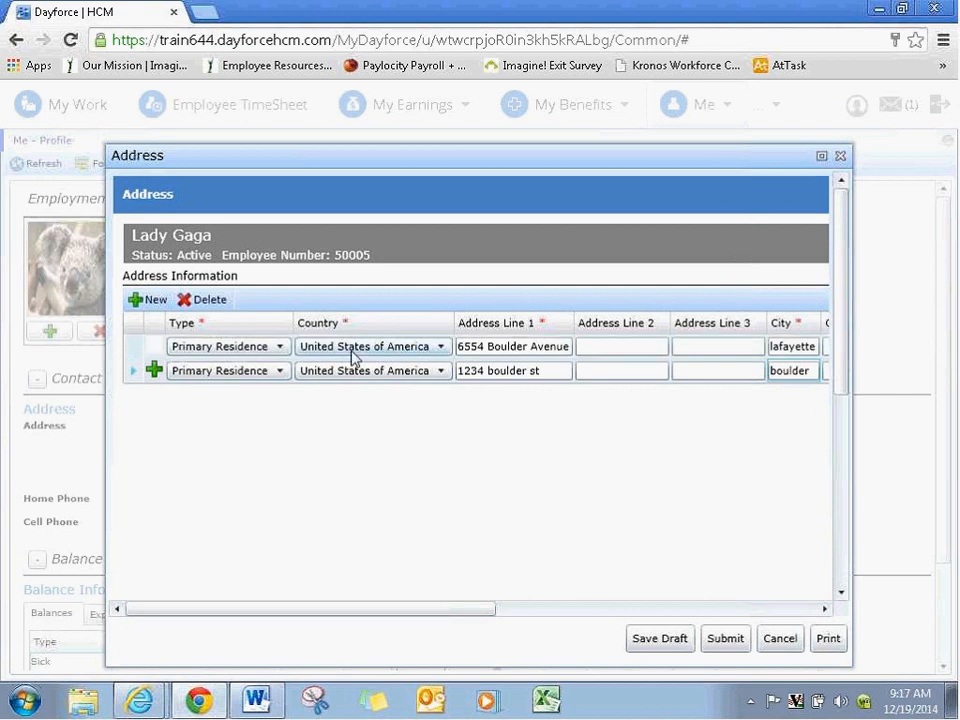
left_click(150, 346)
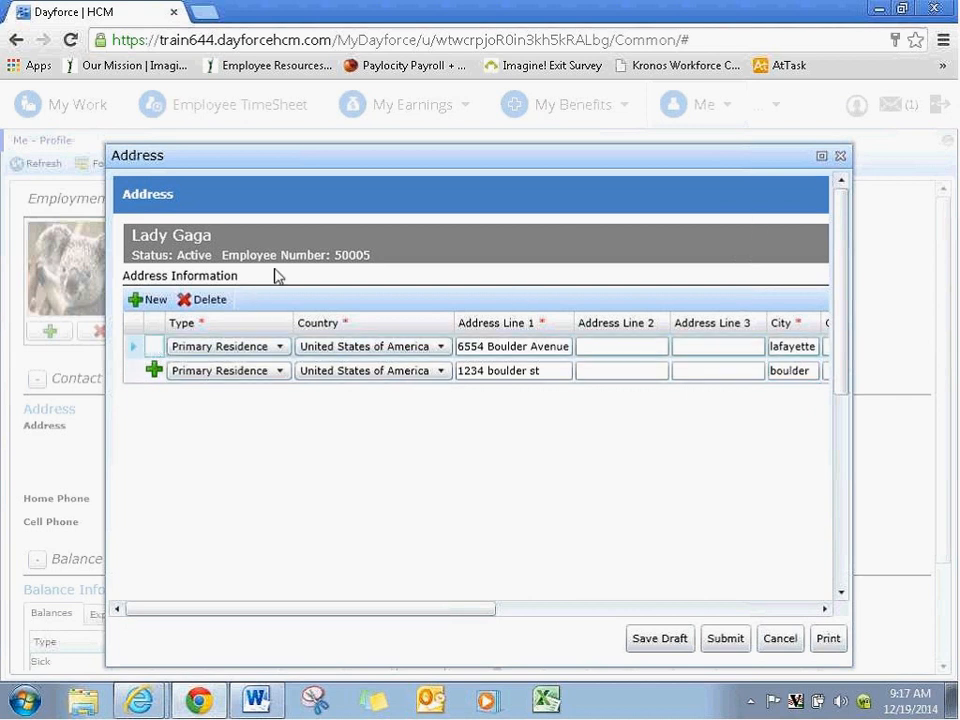
left_click(188, 301)
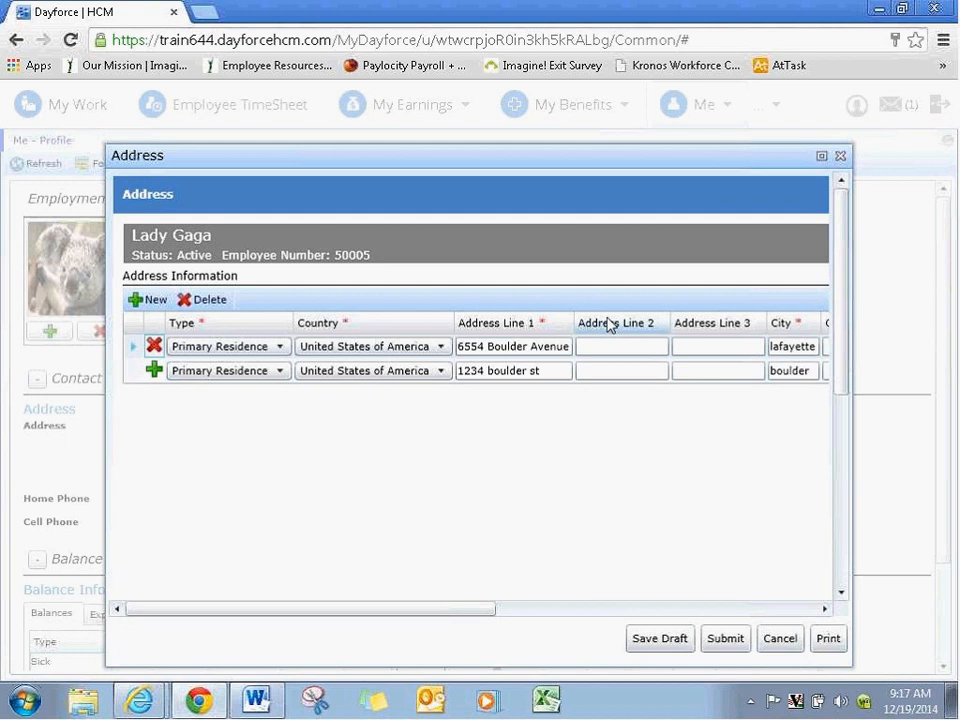
left_click(840, 157)
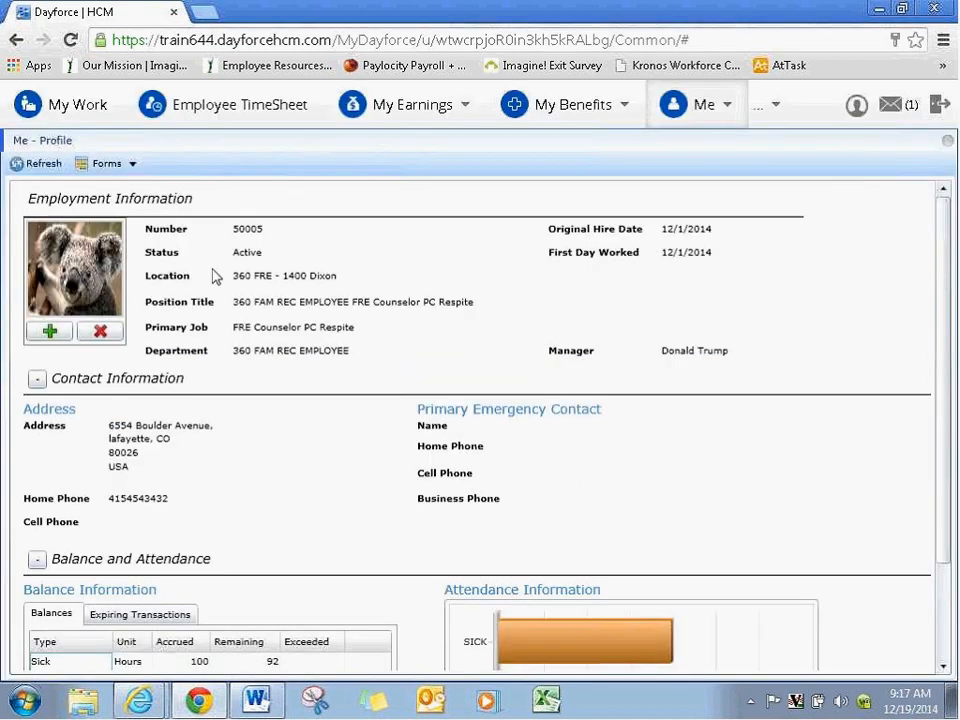
left_click(131, 165)
mouse_move(138, 198)
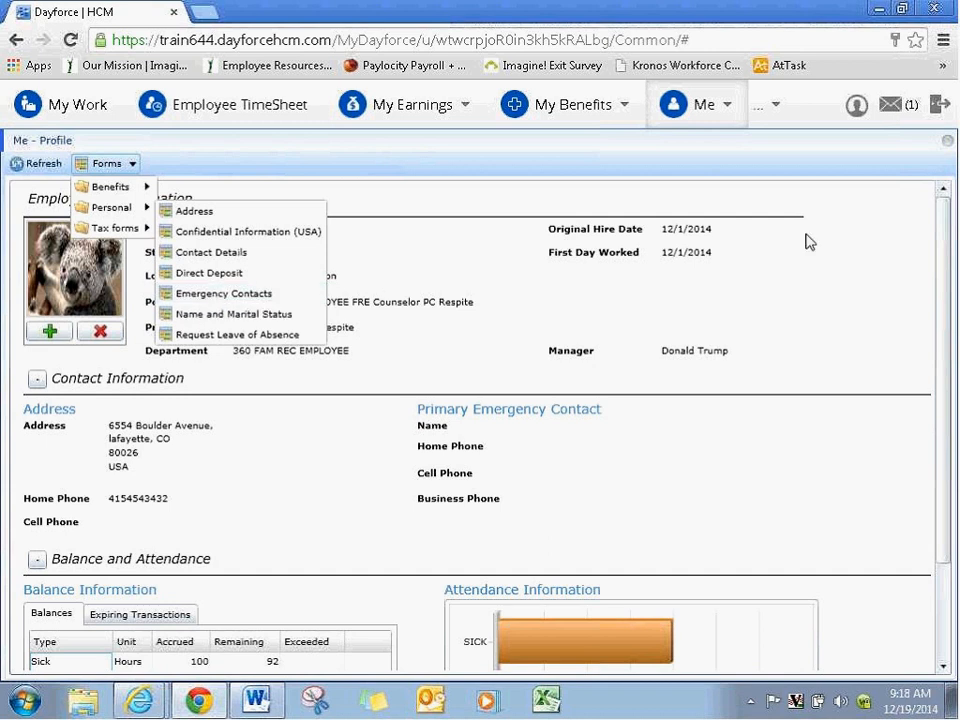
left_click(716, 108)
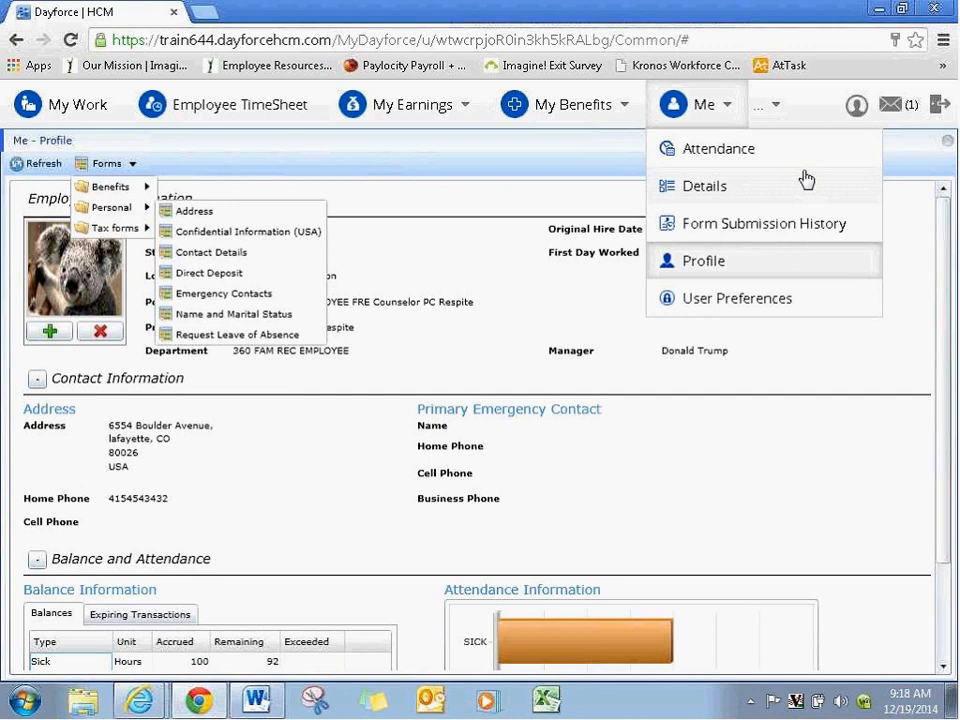
left_click(780, 107)
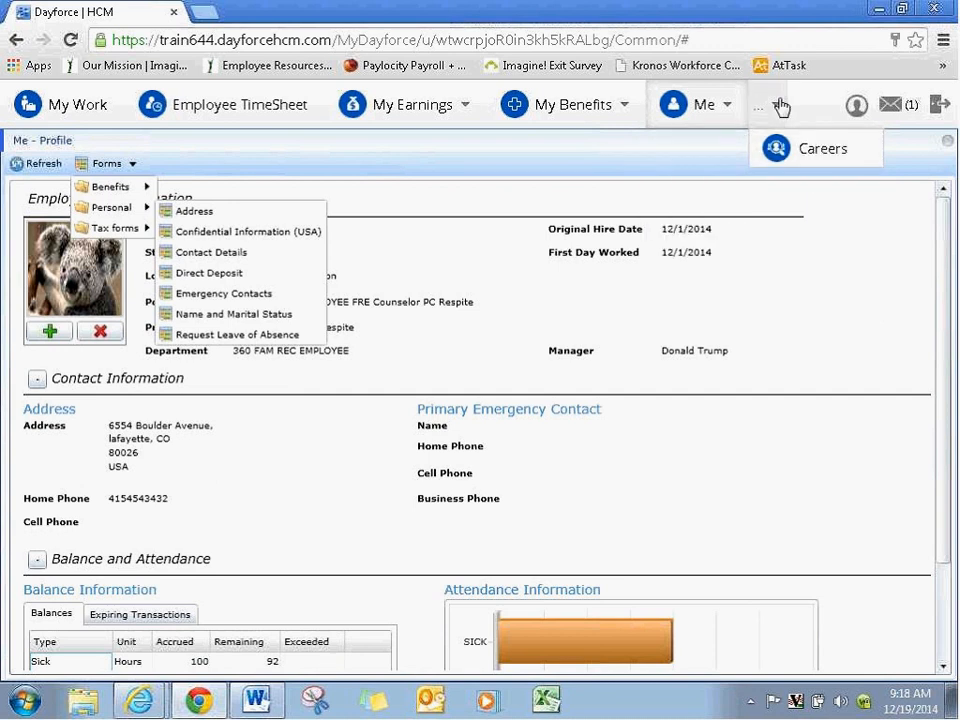
left_click(808, 219)
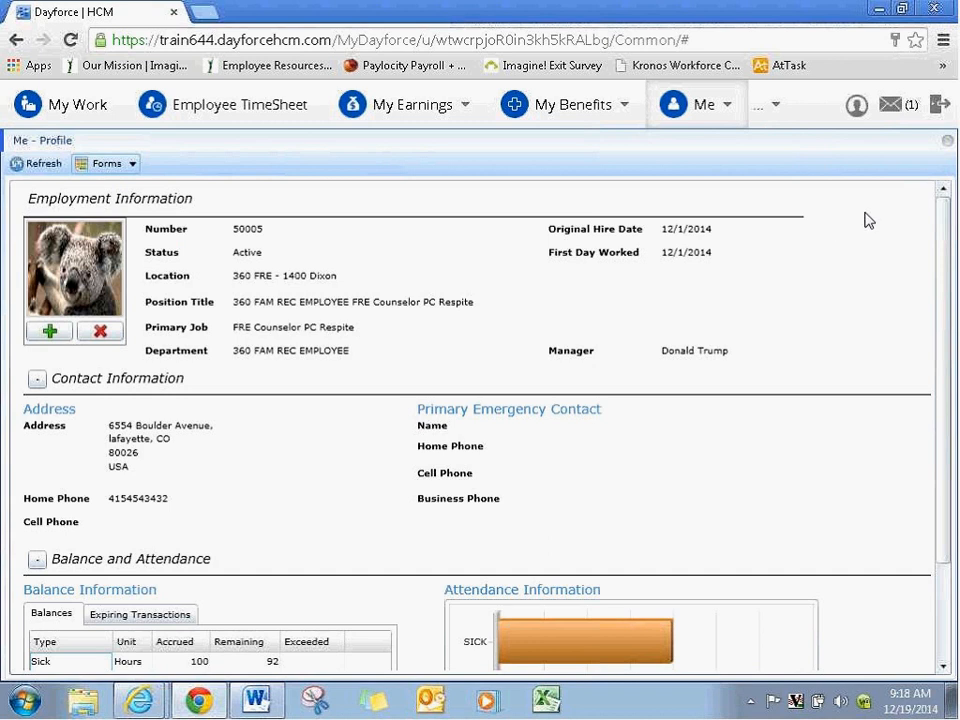
- Check and close the Message Center, then bring the Train URL login document up in Word
left_click(893, 105)
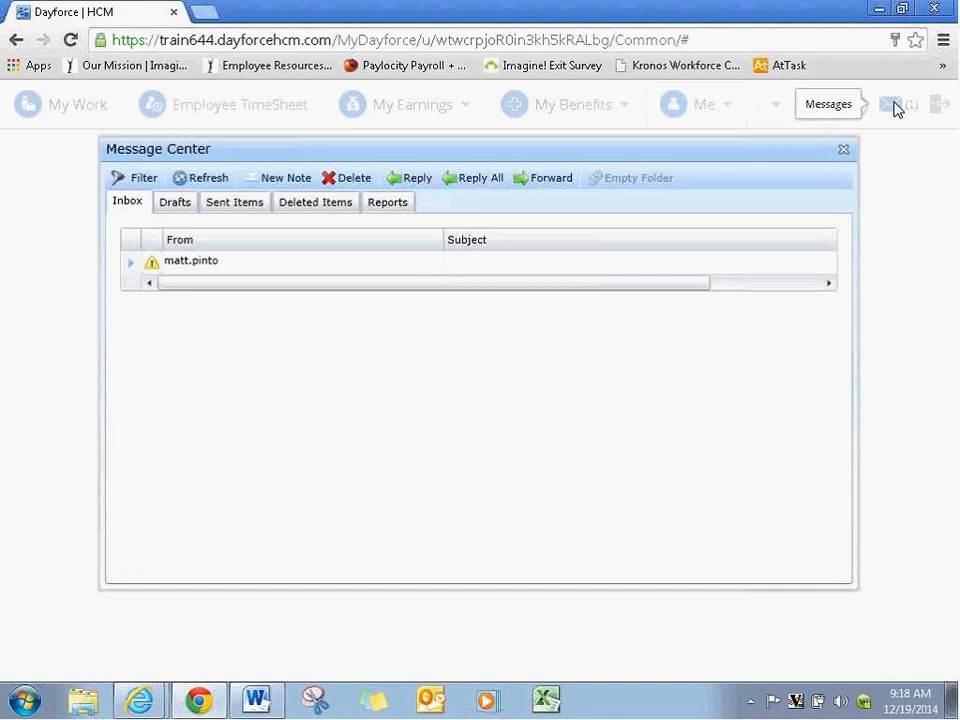
left_click(845, 150)
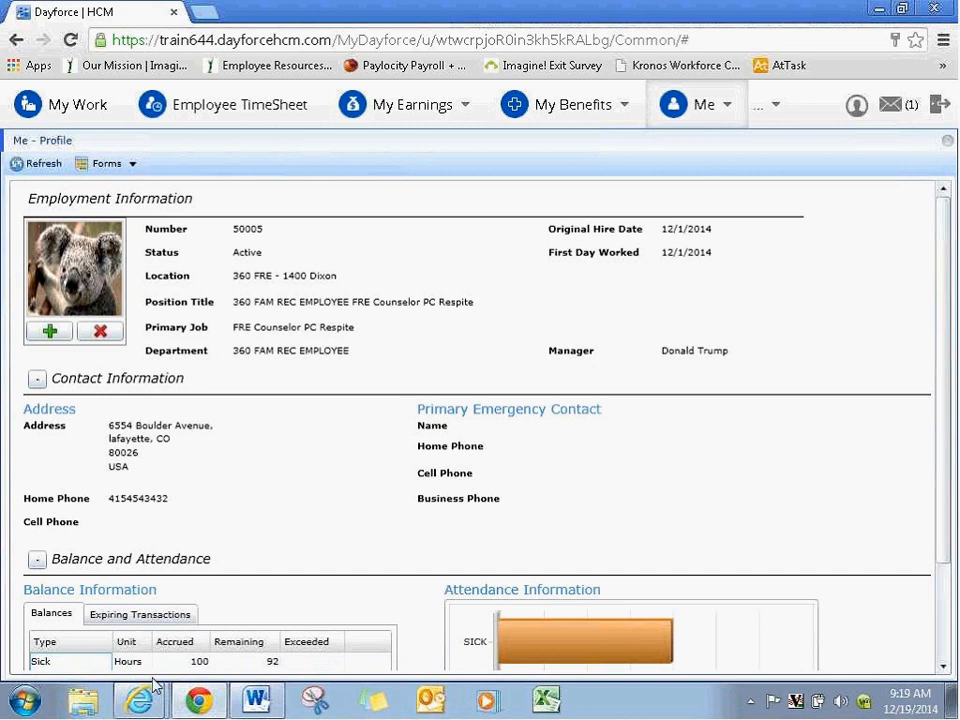
left_click(258, 701)
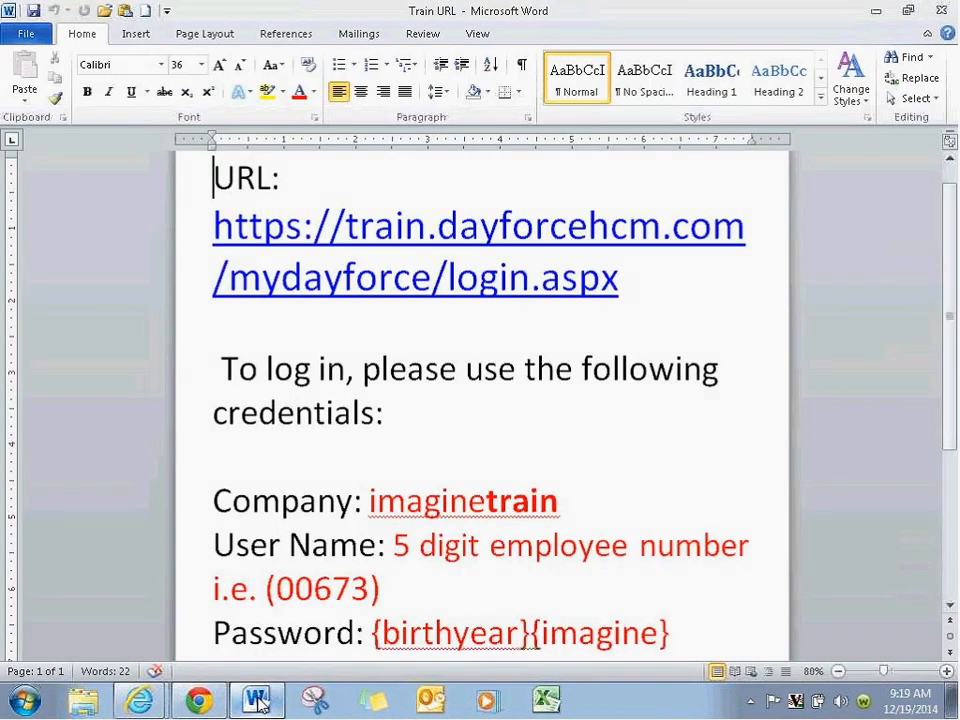